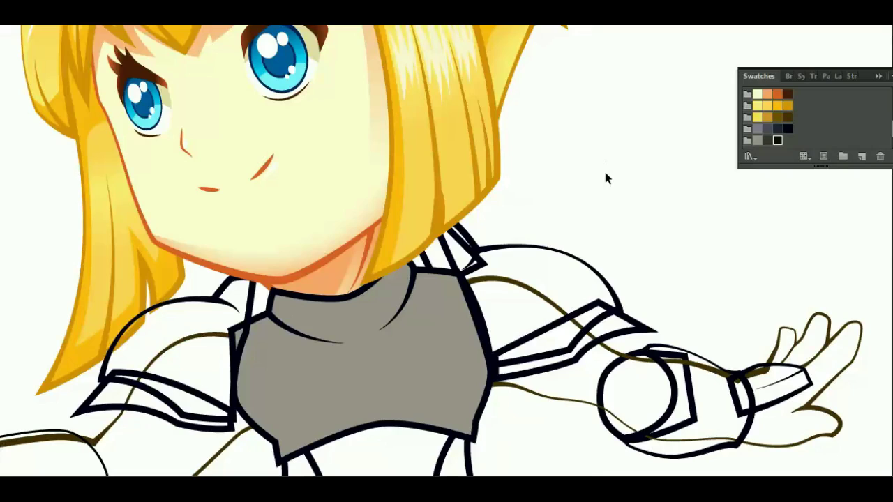
Fill the right shoulder pad and its lower plate with armor grey.
{"action": "scroll", "coordinate": [605, 183], "scroll_direction": "down", "scroll_amount": 3}
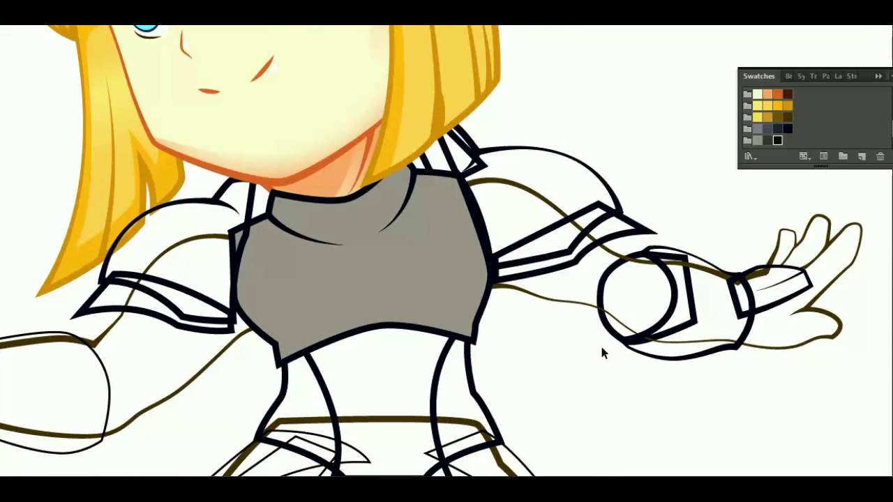
{"action": "left_click", "coordinate": [592, 162]}
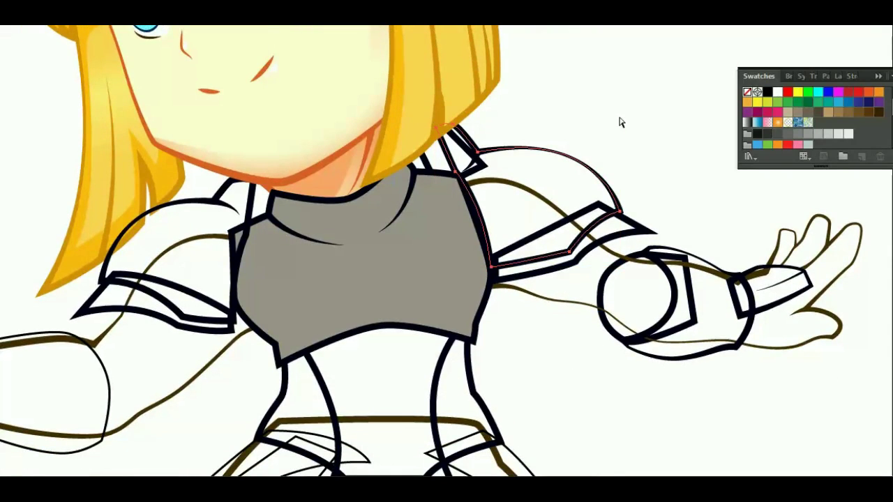
{"action": "key", "text": "i"}
{"action": "left_click", "coordinate": [462, 213]}
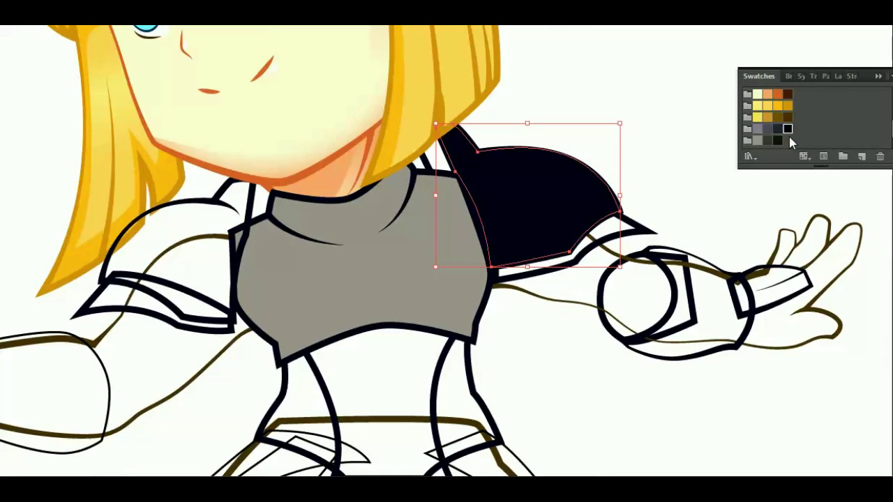
{"action": "left_click", "coordinate": [757, 140]}
{"action": "left_click", "coordinate": [632, 224]}
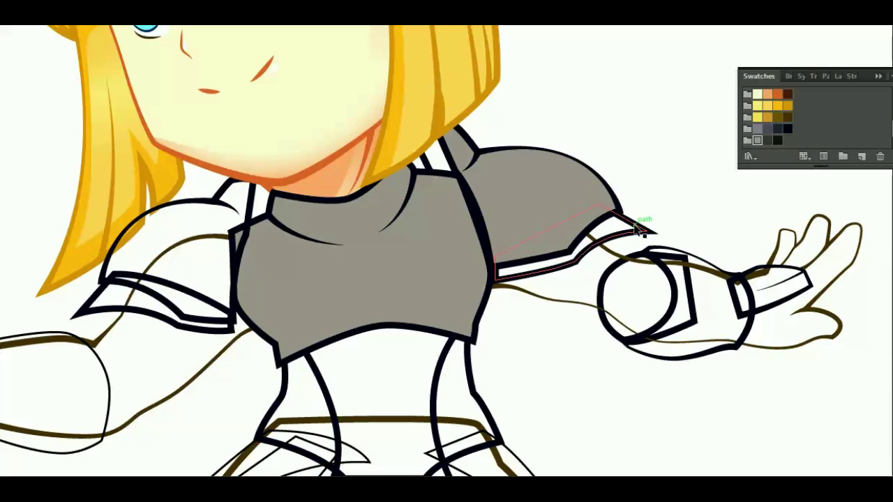
{"action": "key", "text": "i"}
{"action": "left_click", "coordinate": [460, 201]}
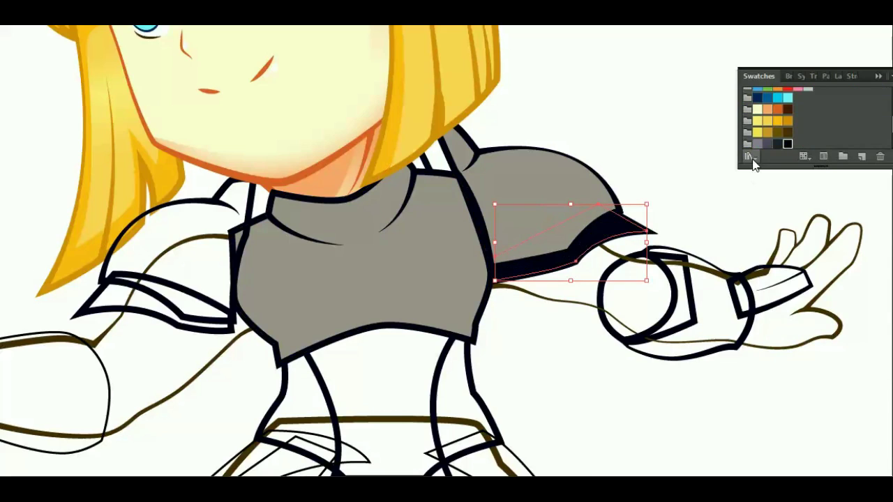
{"action": "left_click", "coordinate": [758, 142]}
{"action": "left_click", "coordinate": [663, 138]}
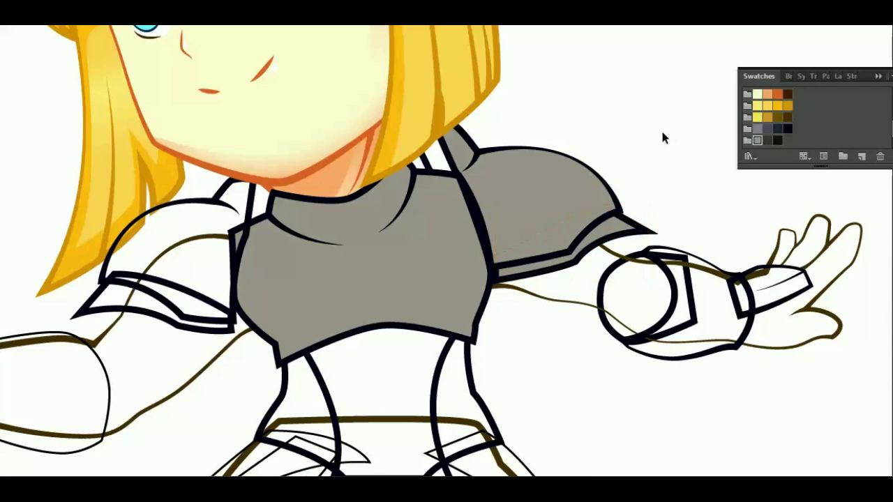
Fill the small collar piece by the neck with dark grey.
{"action": "left_click", "coordinate": [429, 163]}
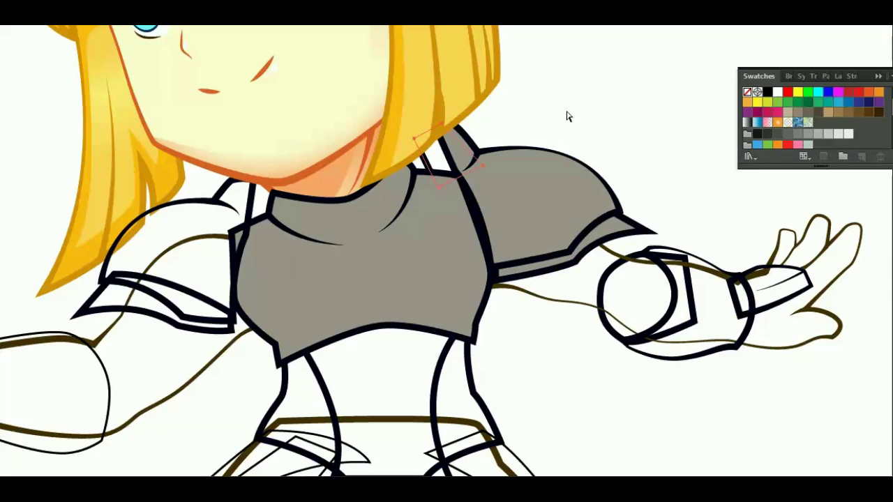
{"action": "key", "text": "v"}
{"action": "scroll", "coordinate": [802, 122], "scroll_direction": "down", "scroll_amount": 3}
{"action": "left_click", "coordinate": [788, 128]}
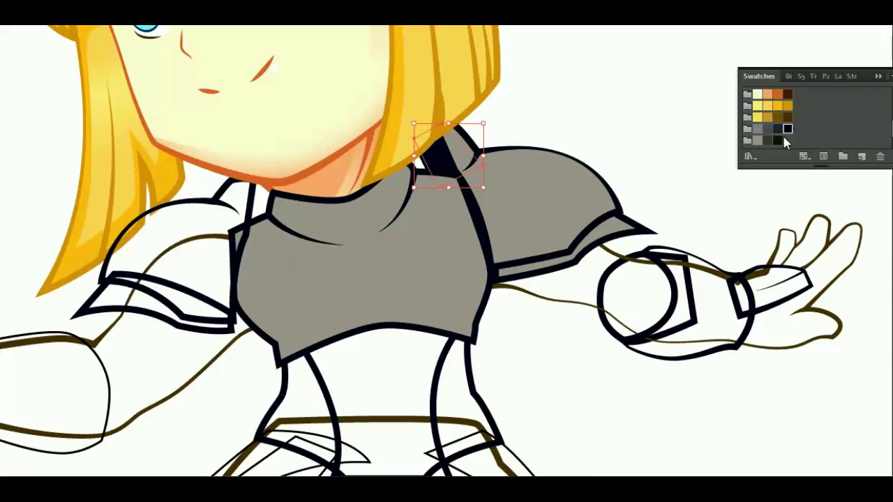
{"action": "left_click", "coordinate": [769, 140]}
{"action": "left_click", "coordinate": [626, 144]}
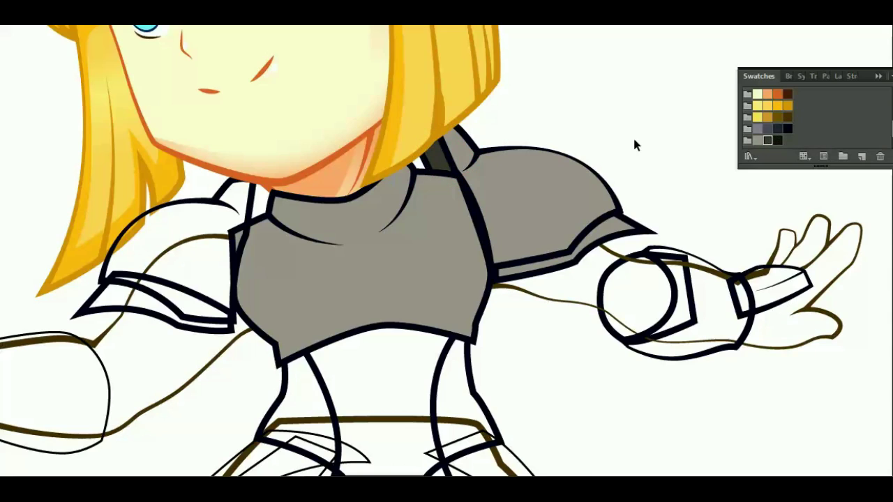
{"action": "left_click", "coordinate": [492, 301]}
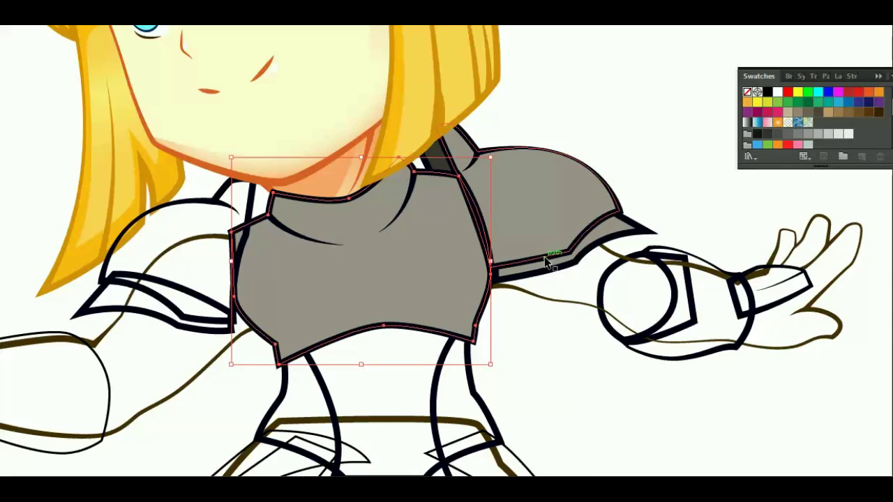
{"action": "left_click", "coordinate": [547, 261], "text": "shift"}
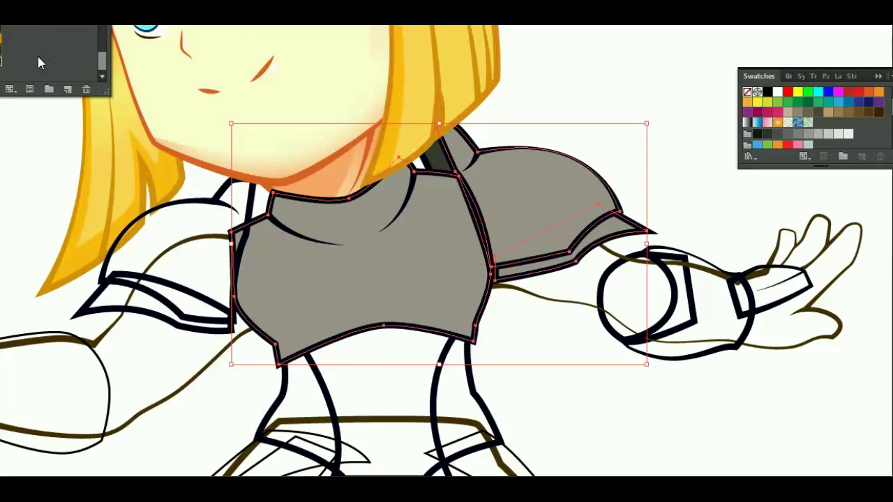
{"action": "left_click", "coordinate": [649, 107]}
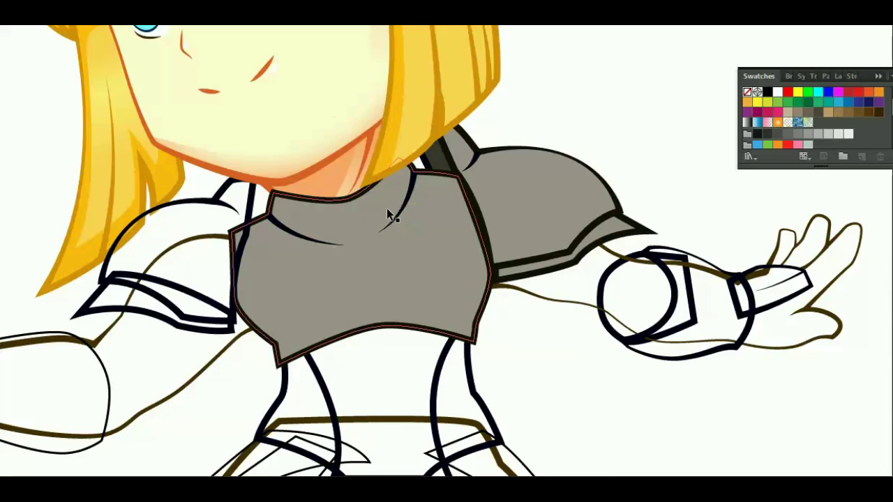
{"action": "left_click", "coordinate": [410, 200]}
{"action": "left_click", "coordinate": [301, 232], "text": "shift"}
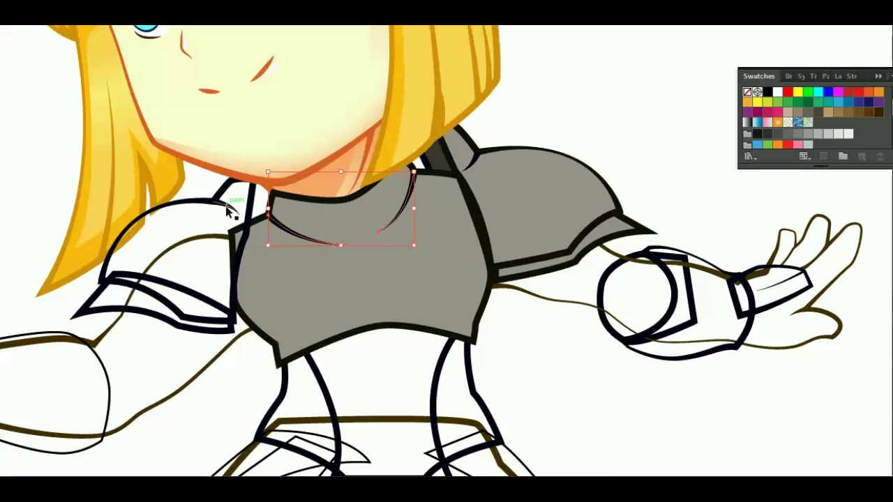
{"action": "left_click", "coordinate": [221, 204], "text": "shift"}
{"action": "left_click", "coordinate": [472, 168], "text": "shift"}
{"action": "left_click", "coordinate": [510, 150], "text": "shift"}
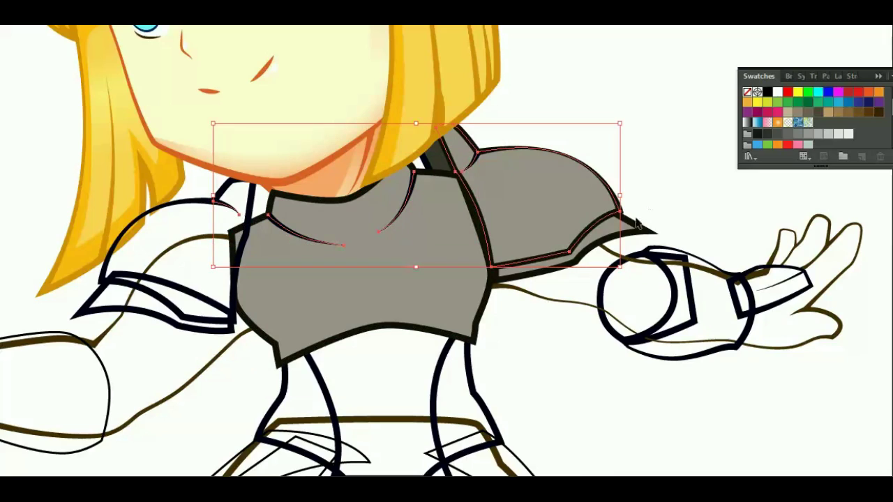
{"action": "left_click", "coordinate": [639, 223], "text": "shift"}
{"action": "left_click", "coordinate": [187, 201], "text": "shift"}
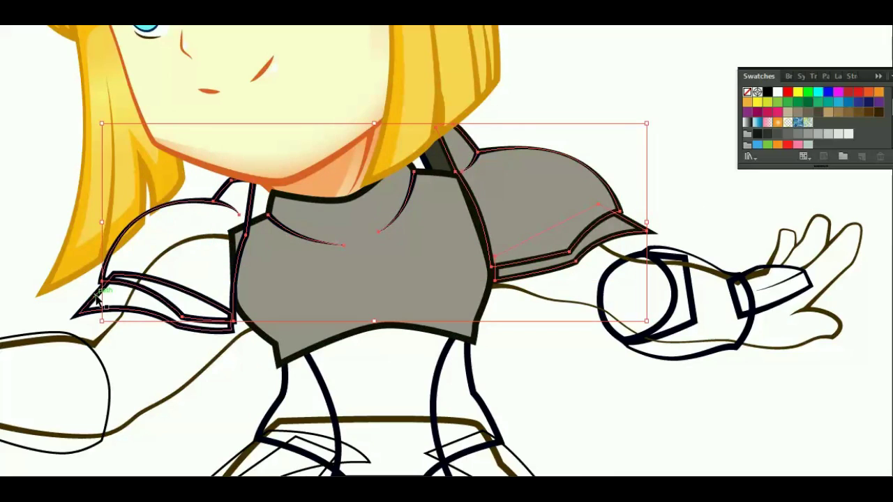
{"action": "left_click", "coordinate": [161, 293], "text": "shift"}
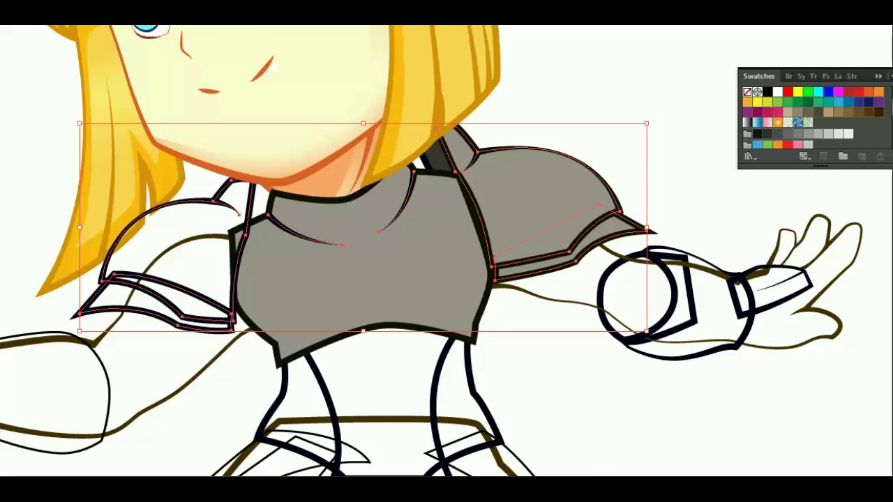
{"action": "left_click", "coordinate": [556, 85]}
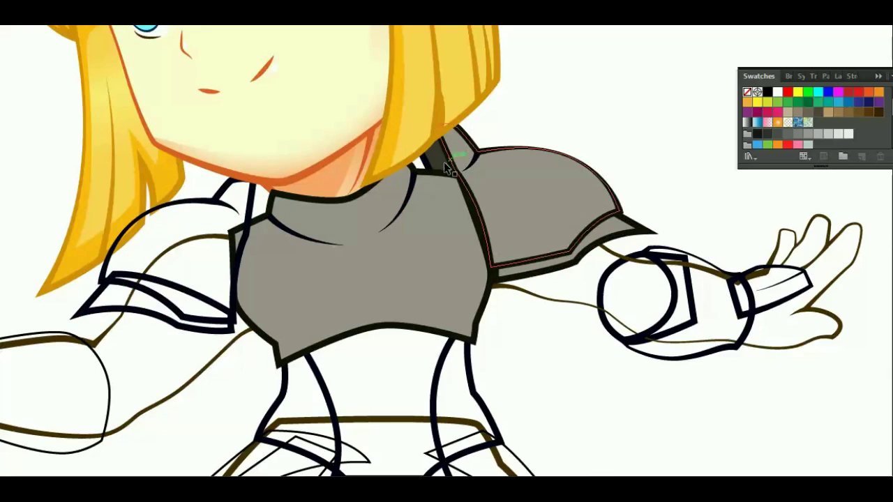
{"action": "left_click", "coordinate": [414, 199]}
{"action": "left_click", "coordinate": [286, 231], "text": "shift"}
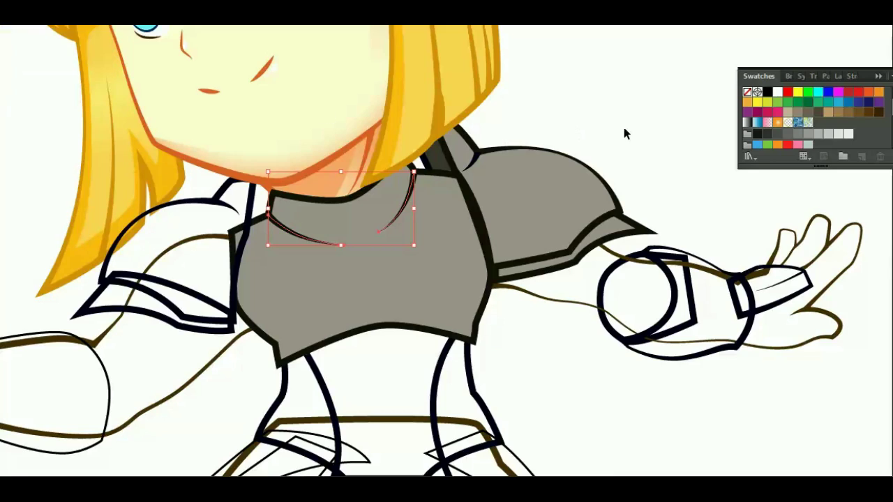
{"action": "left_click", "coordinate": [347, 207]}
{"action": "left_click", "coordinate": [250, 206]}
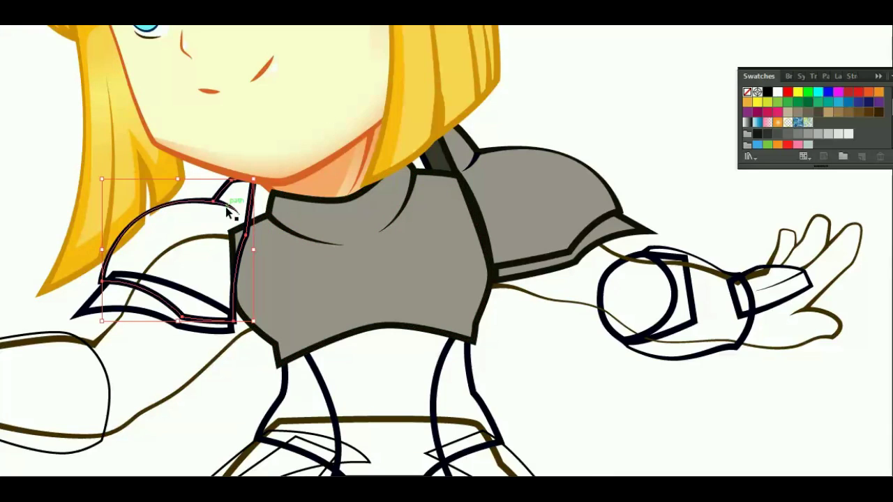
{"action": "left_click", "coordinate": [176, 286], "text": "shift"}
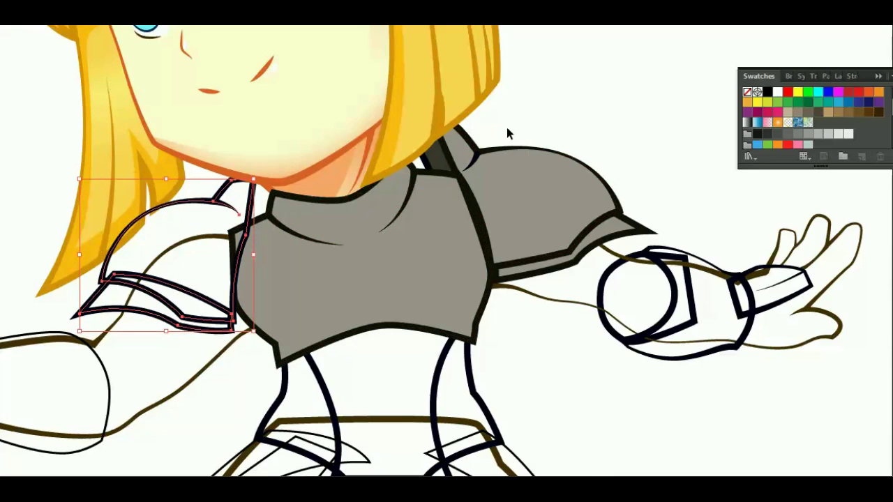
{"action": "left_click", "coordinate": [472, 165], "text": "shift"}
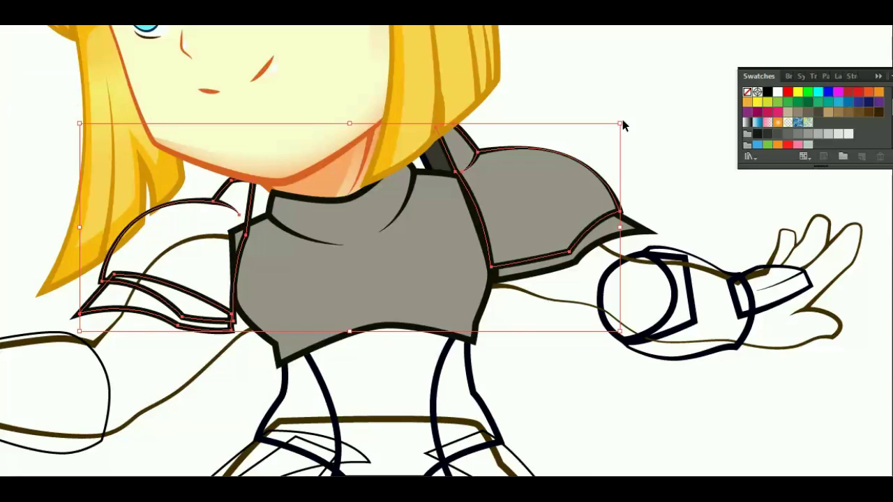
{"action": "left_click", "coordinate": [544, 133]}
{"action": "left_click", "coordinate": [450, 161]}
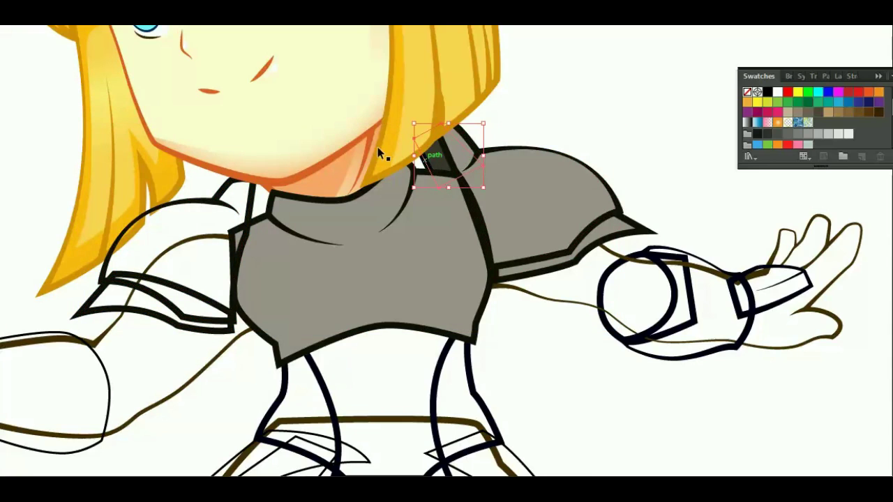
Give the left shoulder plate, then the strip behind it, a grey fill using Shift+X.
{"action": "left_click", "coordinate": [624, 77]}
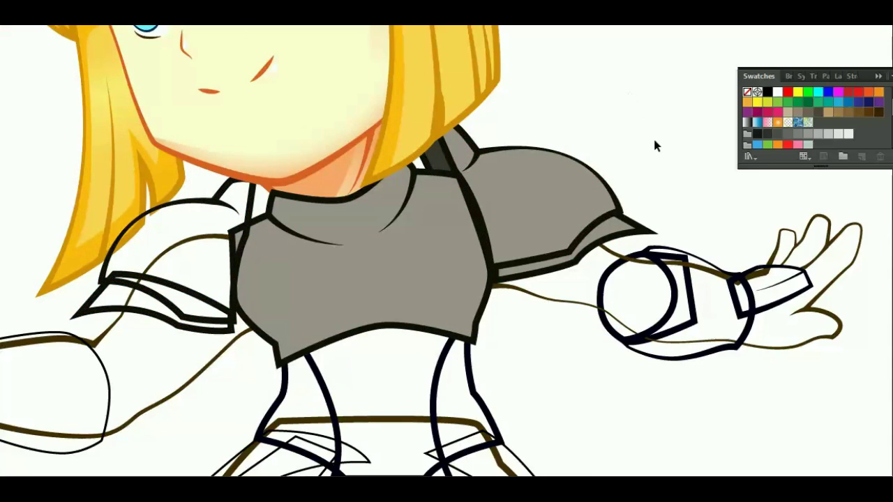
{"action": "scroll", "coordinate": [667, 158], "scroll_direction": "down", "scroll_amount": 1}
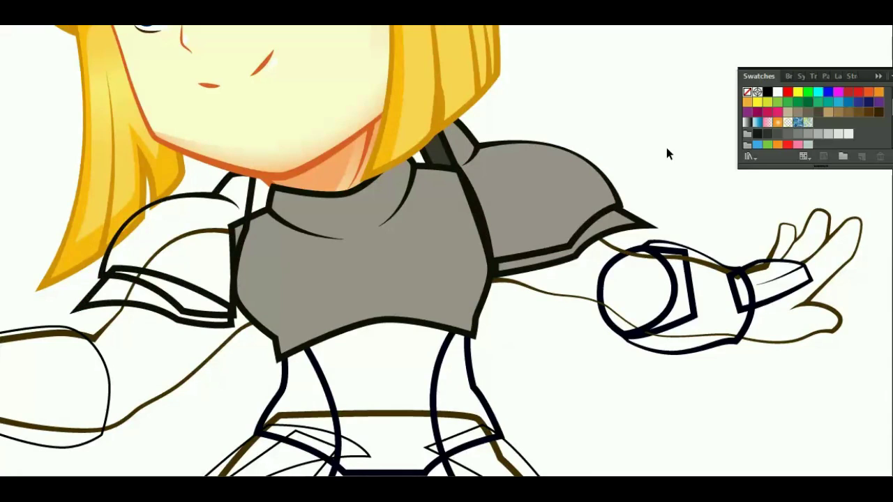
{"action": "left_click", "coordinate": [203, 197]}
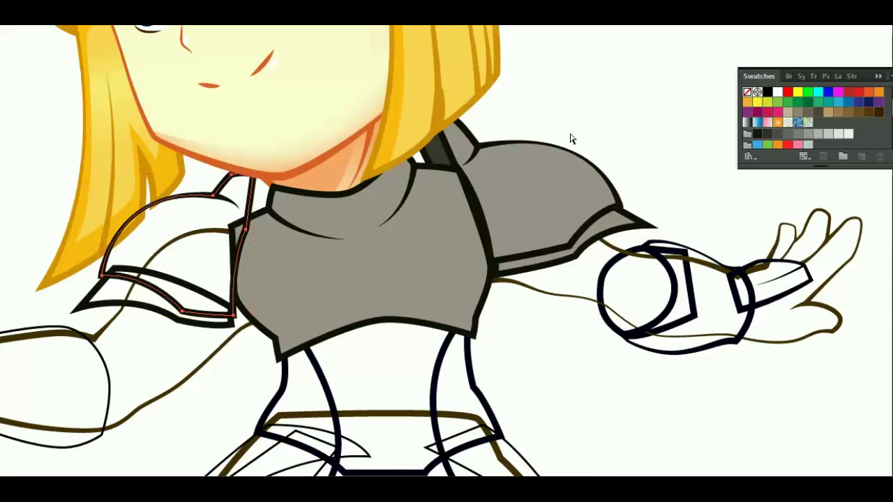
{"action": "key", "text": "shift+x"}
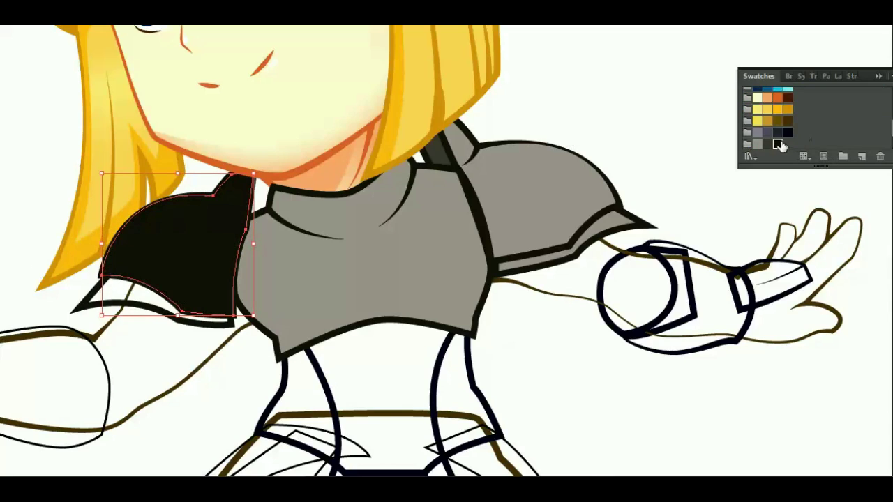
{"action": "left_click", "coordinate": [757, 151]}
{"action": "key", "text": "ctrl+alt+bracketleft"}
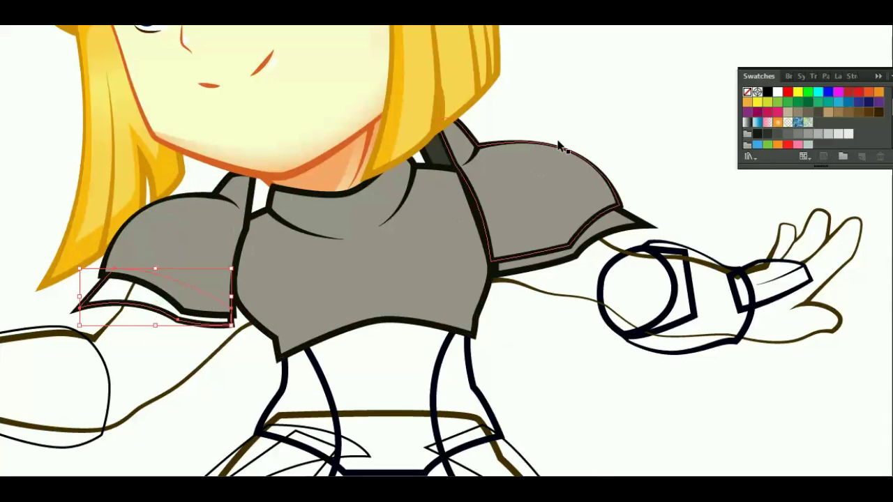
{"action": "key", "text": "shift+x"}
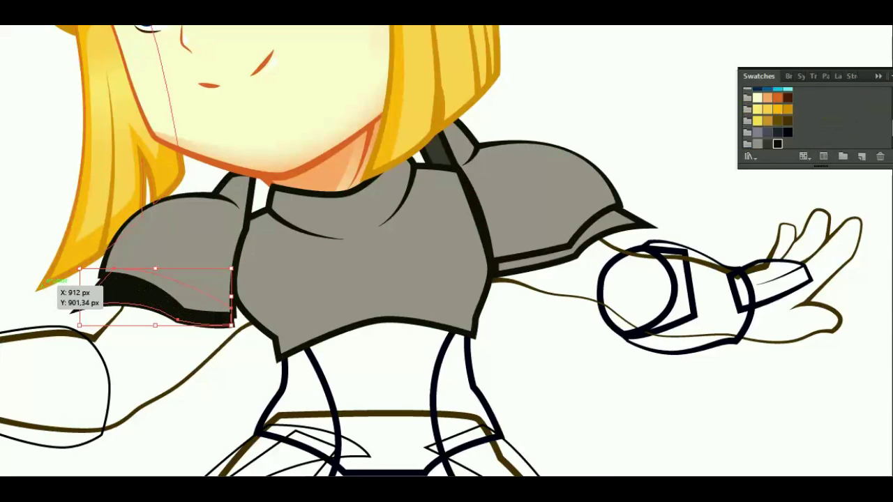
{"action": "left_click", "coordinate": [754, 144]}
Finish the shoulder strip in grey, then fill the gauntlet cuff with armor grey.
{"action": "left_click", "coordinate": [655, 101]}
{"action": "left_click_drag", "start_coordinate": [691, 390], "coordinate": [443, 376]}
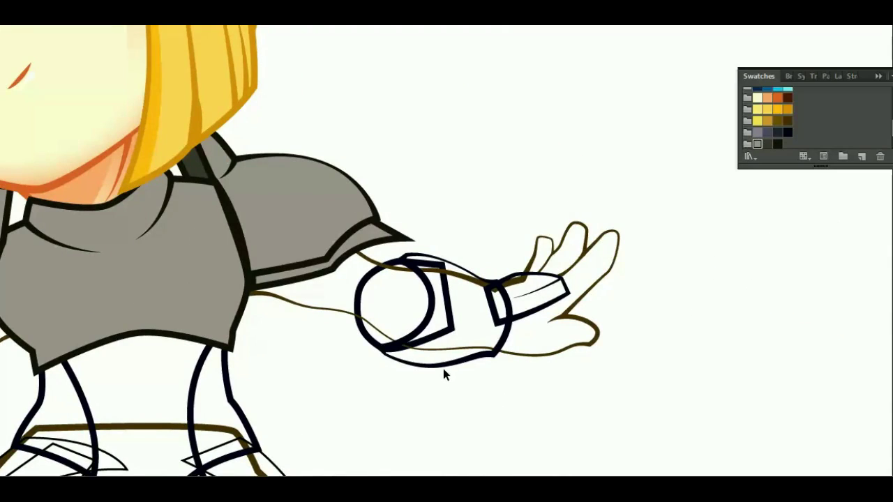
{"action": "left_click", "coordinate": [443, 366]}
{"action": "left_click", "coordinate": [442, 339], "text": "shift"}
{"action": "left_click", "coordinate": [508, 339], "text": "shift"}
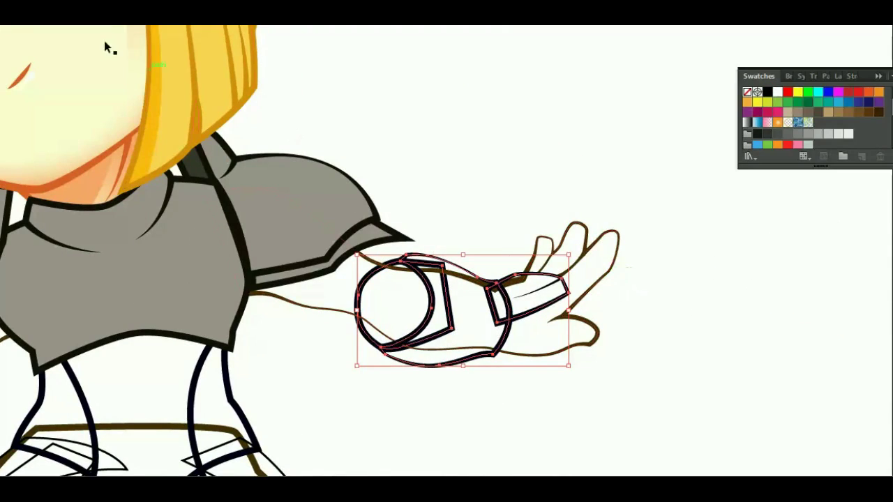
{"action": "left_click", "coordinate": [7, 56]}
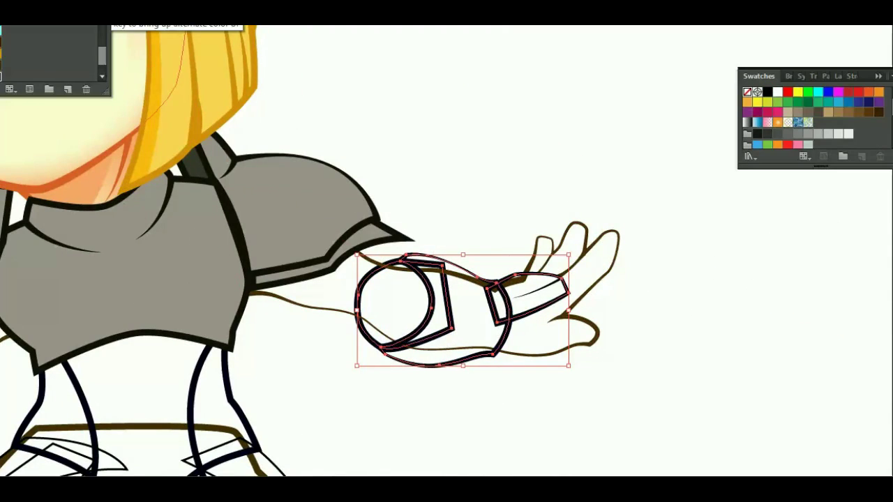
{"action": "left_click", "coordinate": [503, 128]}
{"action": "left_click", "coordinate": [445, 297]}
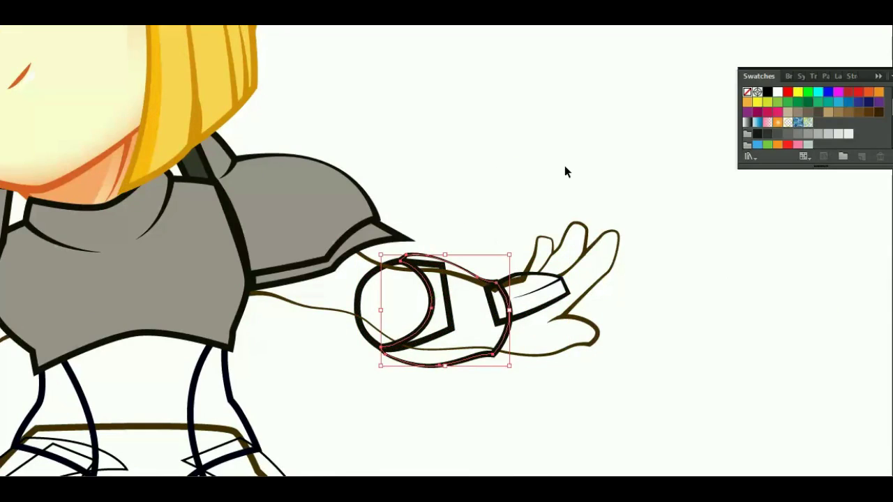
{"action": "scroll", "coordinate": [810, 118], "scroll_direction": "down", "scroll_amount": 3}
{"action": "left_click", "coordinate": [778, 132]}
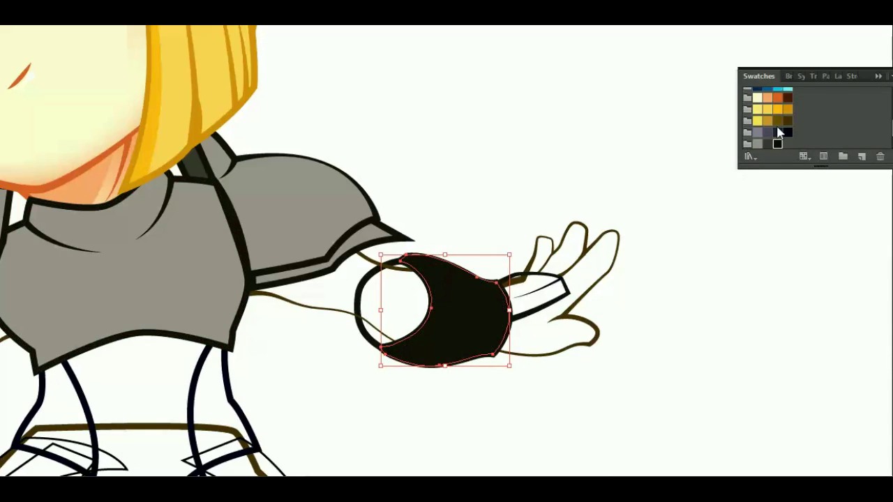
{"action": "left_click", "coordinate": [758, 143]}
{"action": "left_click", "coordinate": [656, 210]}
Fill the wrist band with grey and the wrist ring with dark grey.
{"action": "left_click", "coordinate": [548, 307]}
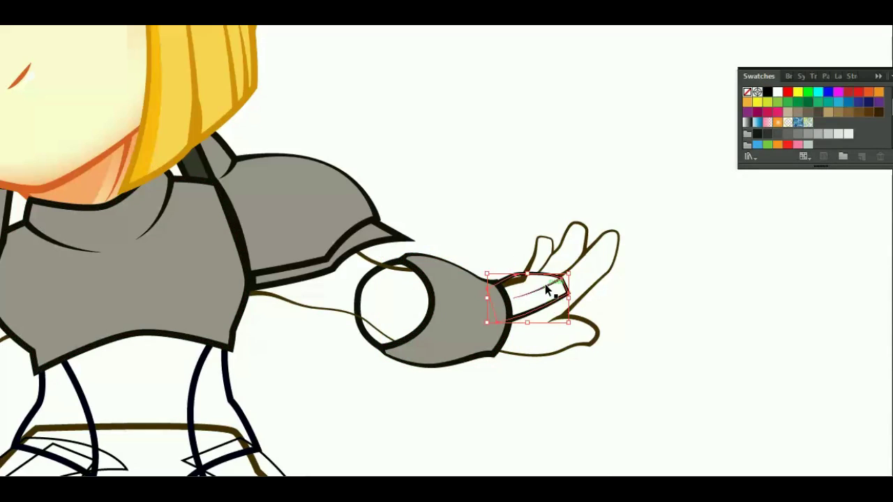
{"action": "left_click", "coordinate": [635, 161]}
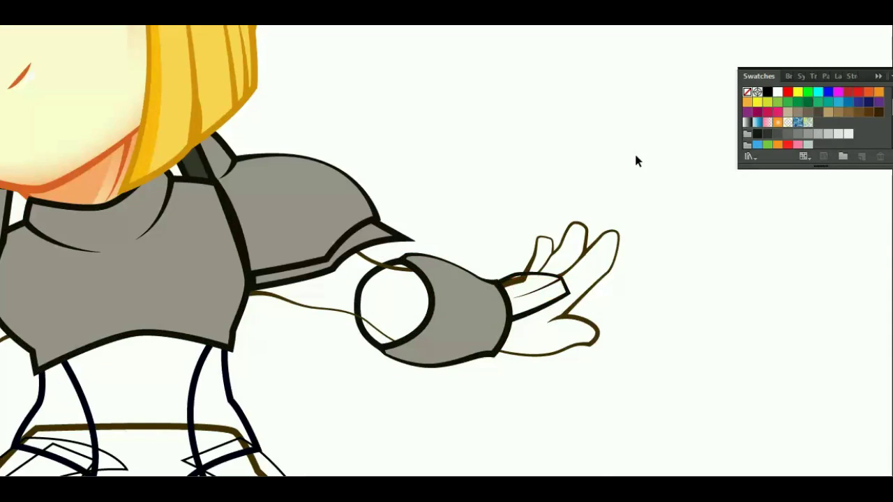
{"action": "left_click", "coordinate": [559, 302]}
{"action": "key", "text": "shift+x"}
{"action": "left_click", "coordinate": [760, 144]}
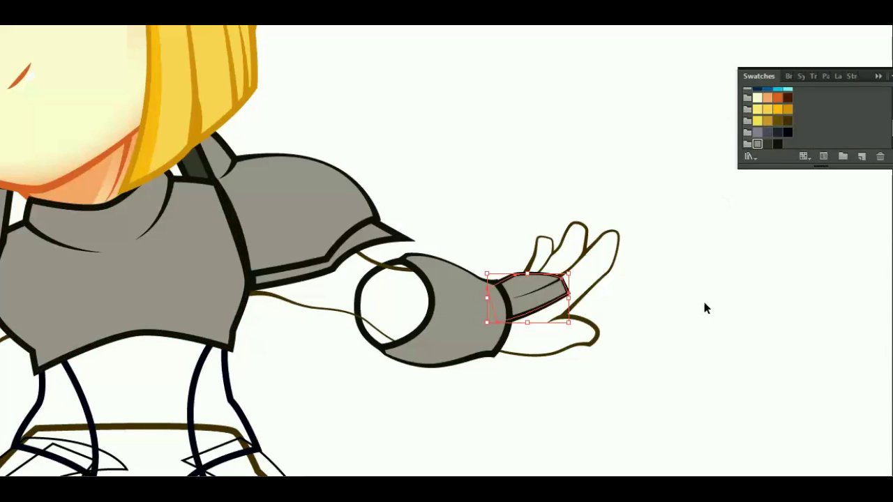
{"action": "left_click", "coordinate": [371, 267]}
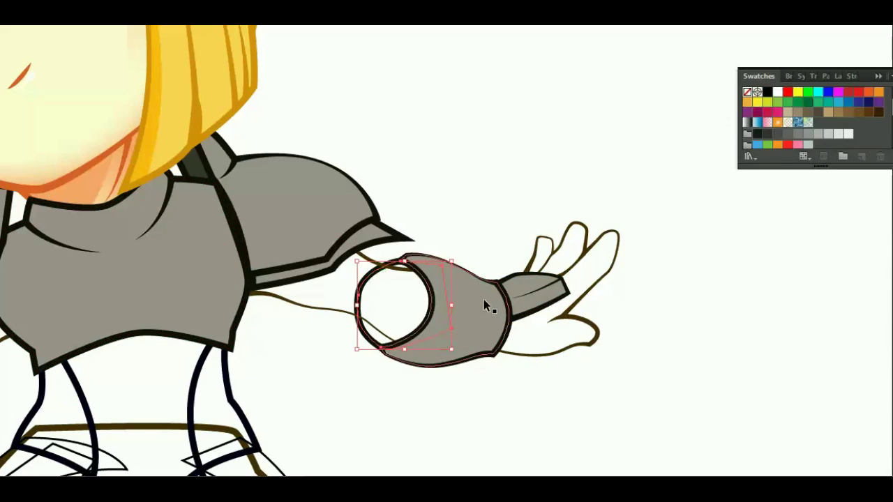
{"action": "key", "text": "shift+x"}
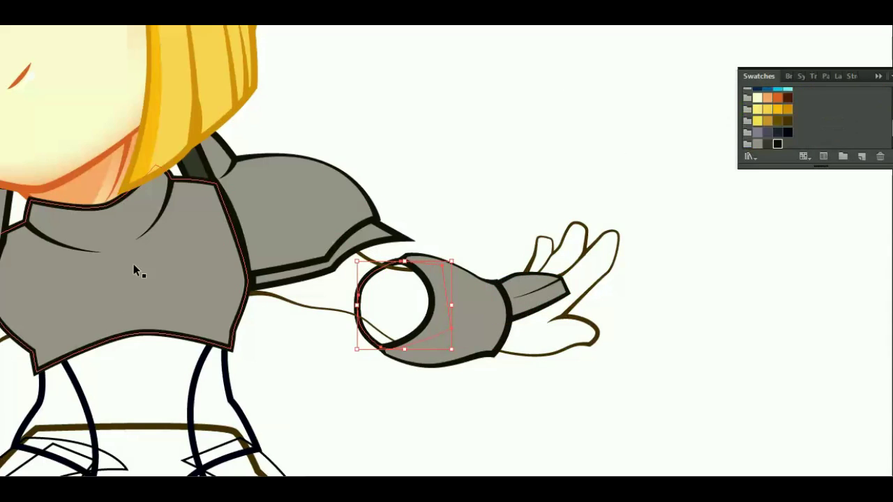
{"action": "left_click", "coordinate": [767, 143]}
{"action": "left_click", "coordinate": [728, 287]}
Fill the V-shaped neck plate and the flanking outer collar pieces with armor grey.
{"action": "mouse_move", "coordinate": [501, 397]}
{"action": "left_mouse_down"}
{"action": "mouse_move", "coordinate": [649, 367]}
{"action": "mouse_move", "coordinate": [425, 412]}
{"action": "mouse_move", "coordinate": [303, 279]}
{"action": "mouse_move", "coordinate": [511, 201]}
{"action": "left_mouse_up"}
{"action": "left_click", "coordinate": [463, 199]}
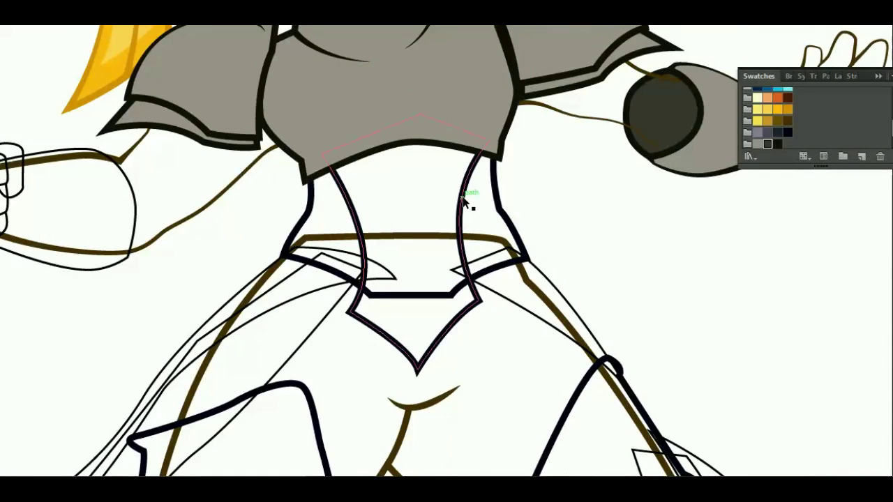
{"action": "left_click", "coordinate": [502, 203], "text": "shift"}
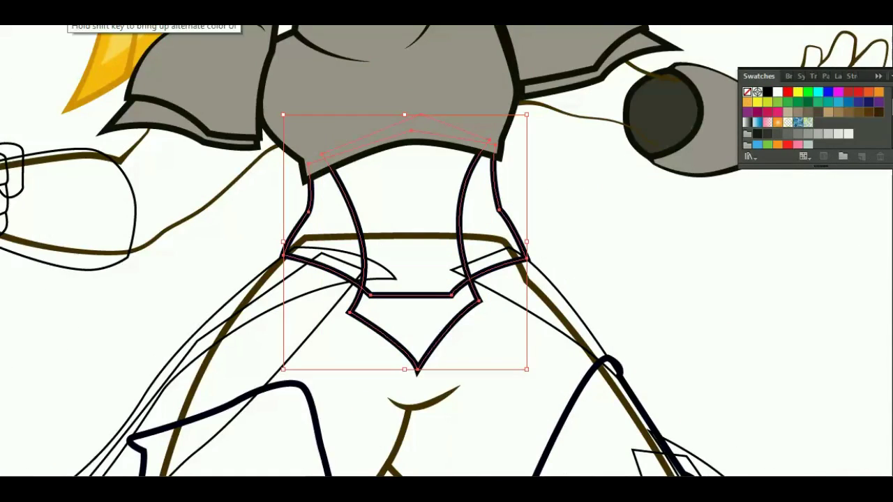
{"action": "left_click", "coordinate": [596, 228]}
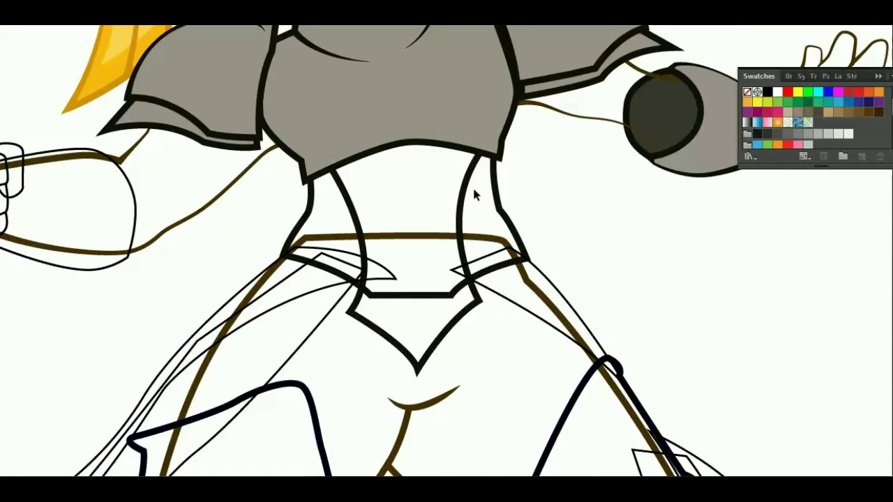
{"action": "left_click", "coordinate": [467, 180]}
{"action": "key", "text": "v"}
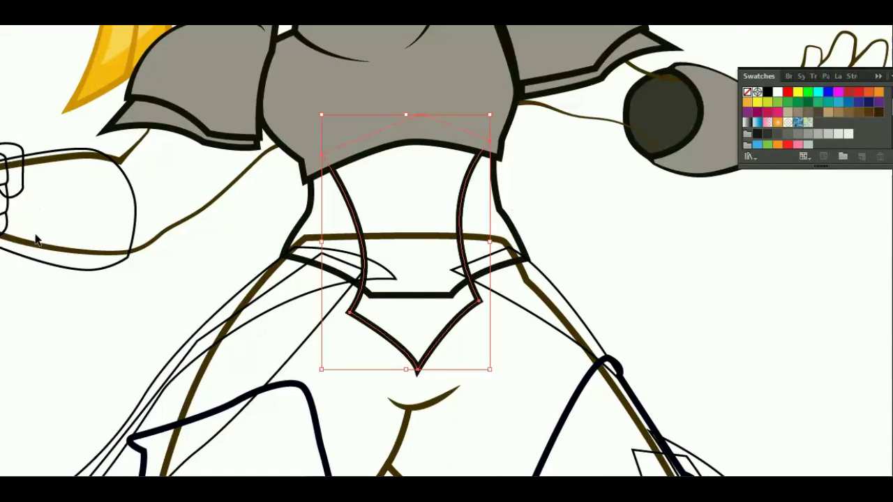
{"action": "left_click", "coordinate": [777, 144]}
{"action": "left_click", "coordinate": [755, 146]}
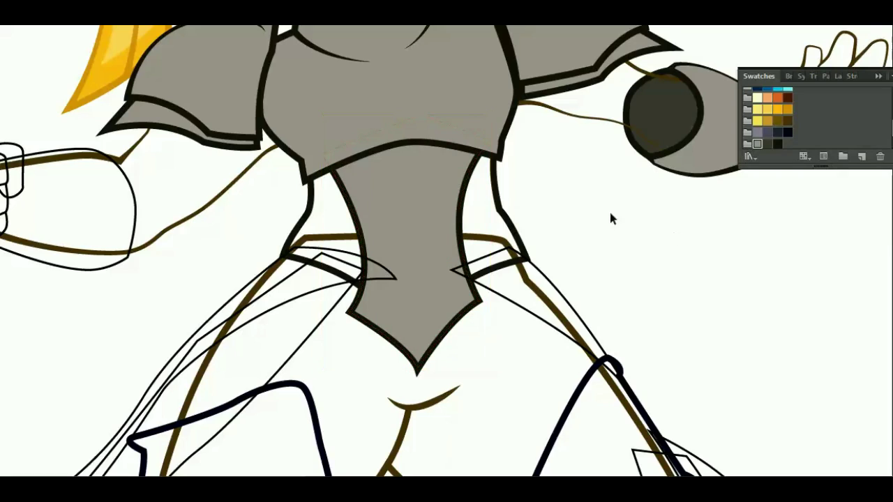
{"action": "left_click", "coordinate": [503, 197]}
{"action": "key", "text": "v"}
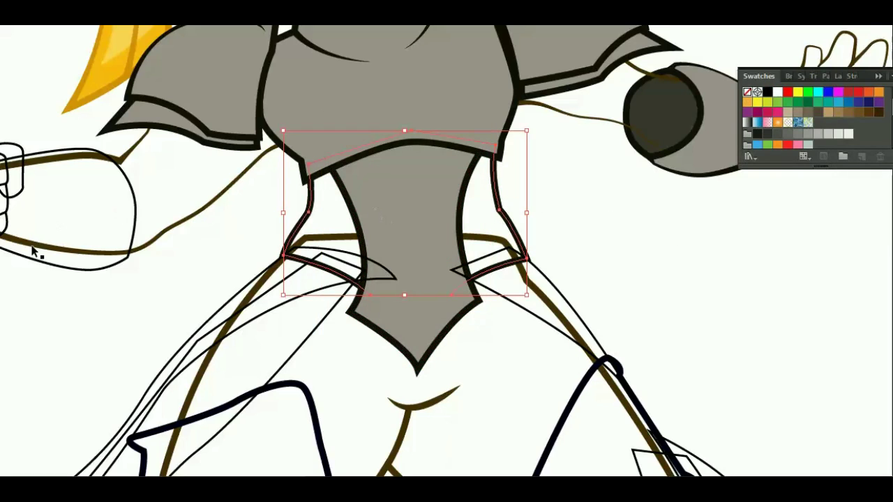
{"action": "left_click", "coordinate": [778, 144]}
{"action": "left_click", "coordinate": [670, 263]}
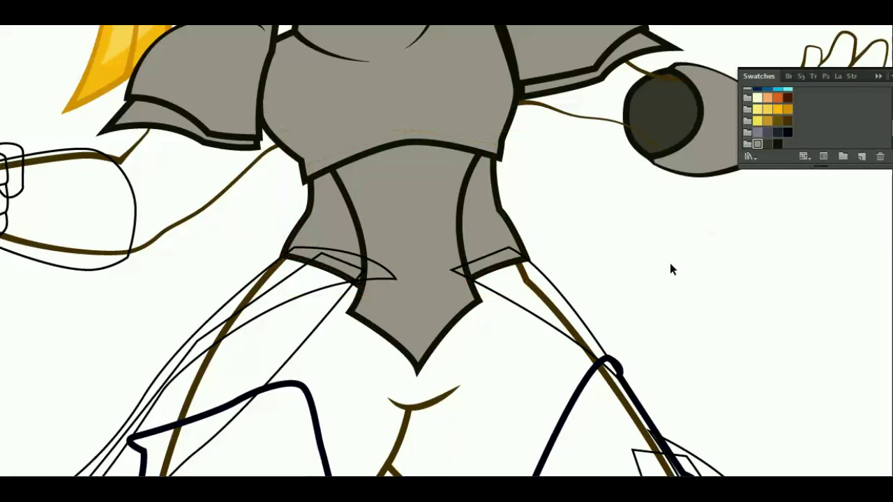
{"action": "scroll", "coordinate": [666, 252], "scroll_direction": "down", "scroll_amount": 2}
{"action": "scroll", "coordinate": [666, 251], "scroll_direction": "down", "scroll_amount": 3}
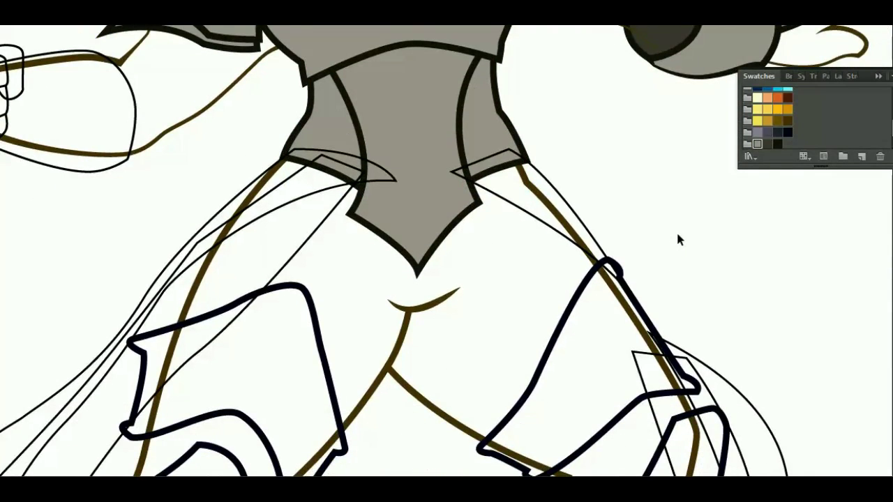
{"action": "scroll", "coordinate": [677, 230], "scroll_direction": "down", "scroll_amount": 3}
{"action": "left_click", "coordinate": [614, 220]}
{"action": "left_click", "coordinate": [313, 232], "text": "shift"}
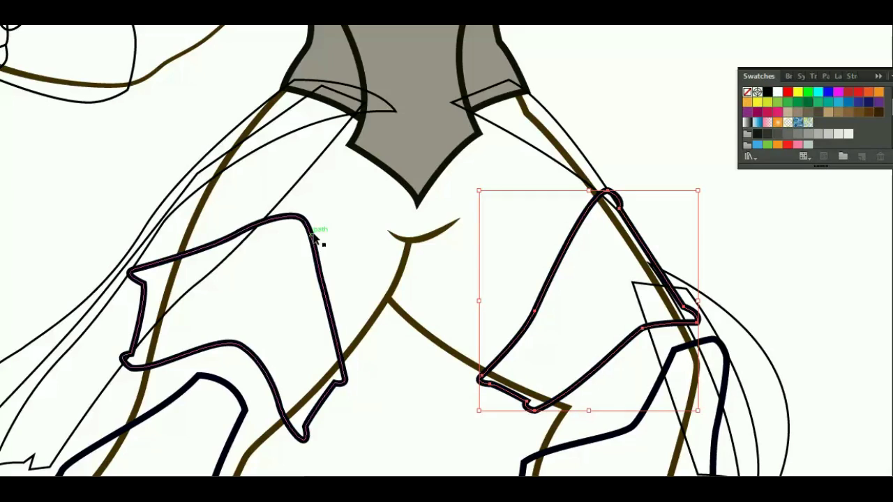
{"action": "scroll", "coordinate": [379, 288], "scroll_direction": "down", "scroll_amount": 2}
{"action": "scroll", "coordinate": [390, 289], "scroll_direction": "down", "scroll_amount": 5}
{"action": "scroll", "coordinate": [397, 292], "scroll_direction": "down", "scroll_amount": 5}
{"action": "left_click", "coordinate": [212, 202], "text": "shift"}
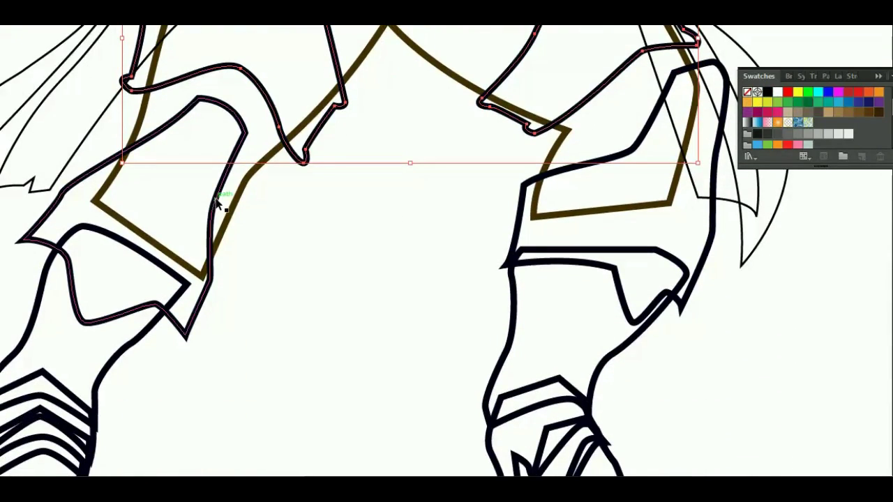
{"action": "left_click", "coordinate": [525, 216], "text": "shift"}
{"action": "left_click", "coordinate": [516, 299], "text": "shift"}
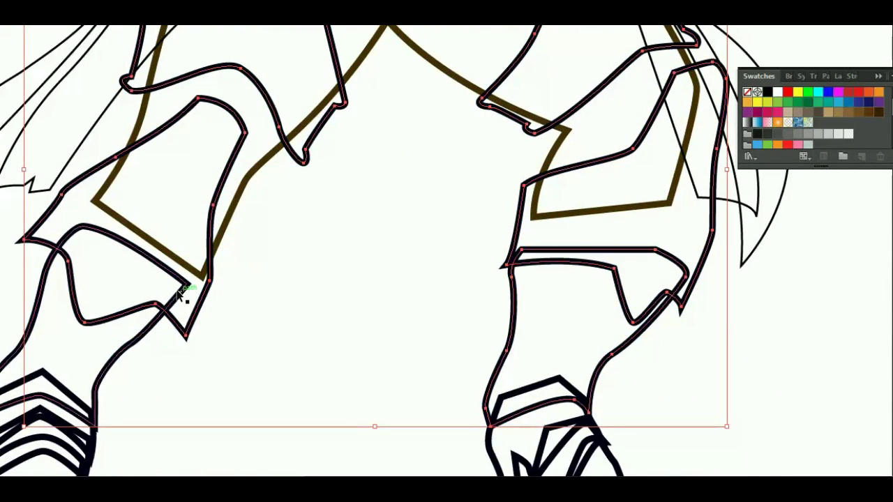
{"action": "left_click", "coordinate": [183, 292], "text": "shift"}
{"action": "left_click_drag", "start_coordinate": [311, 367], "coordinate": [456, 211]}
{"action": "left_click", "coordinate": [208, 335], "text": "shift"}
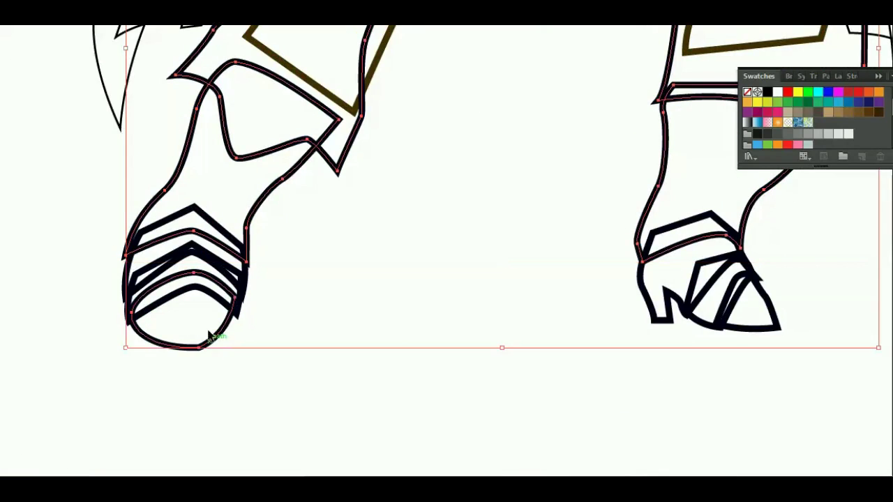
{"action": "left_click", "coordinate": [203, 299], "text": "shift"}
{"action": "left_click_drag", "start_coordinate": [207, 259], "coordinate": [210, 262]}
{"action": "left_click", "coordinate": [686, 220], "text": "shift"}
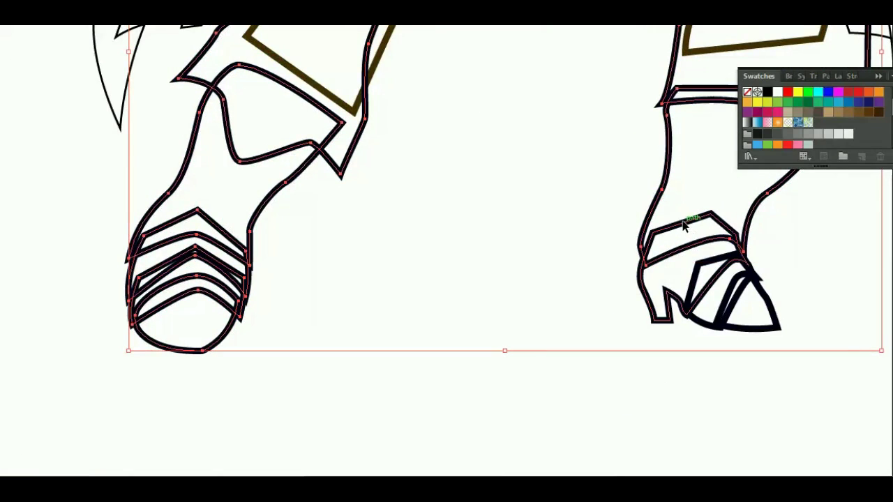
{"action": "left_click", "coordinate": [700, 273], "text": "shift"}
{"action": "left_click", "coordinate": [741, 289], "text": "shift"}
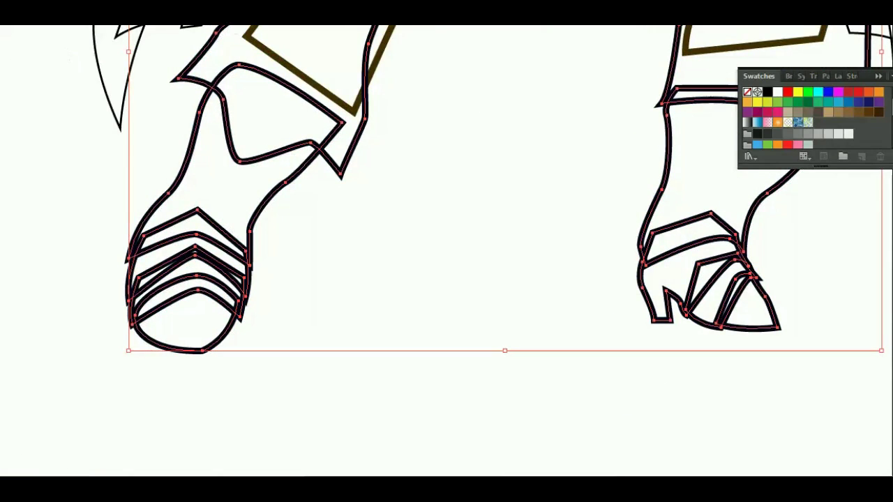
{"action": "left_click", "coordinate": [507, 168]}
{"action": "scroll", "coordinate": [325, 233], "scroll_direction": "up", "scroll_amount": 5}
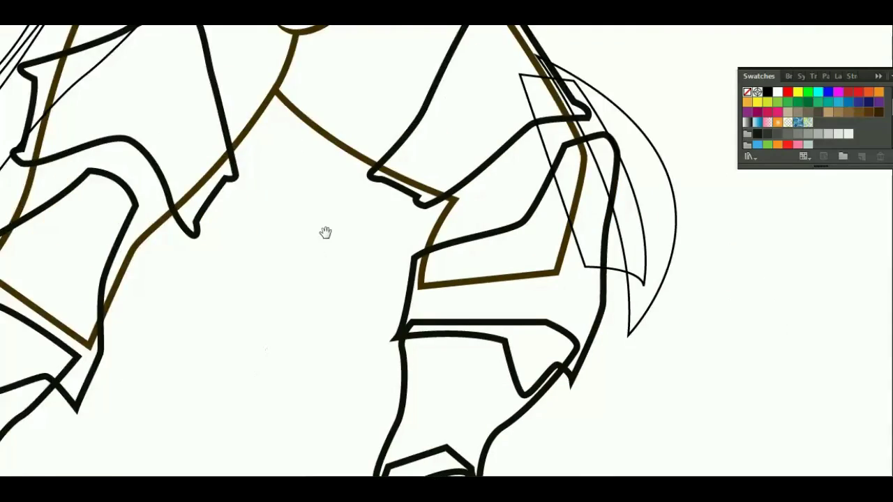
{"action": "scroll", "coordinate": [325, 233], "scroll_direction": "up", "scroll_amount": 3}
Give the first left thigh armour plate a grey fill.
{"action": "left_click", "coordinate": [216, 269]}
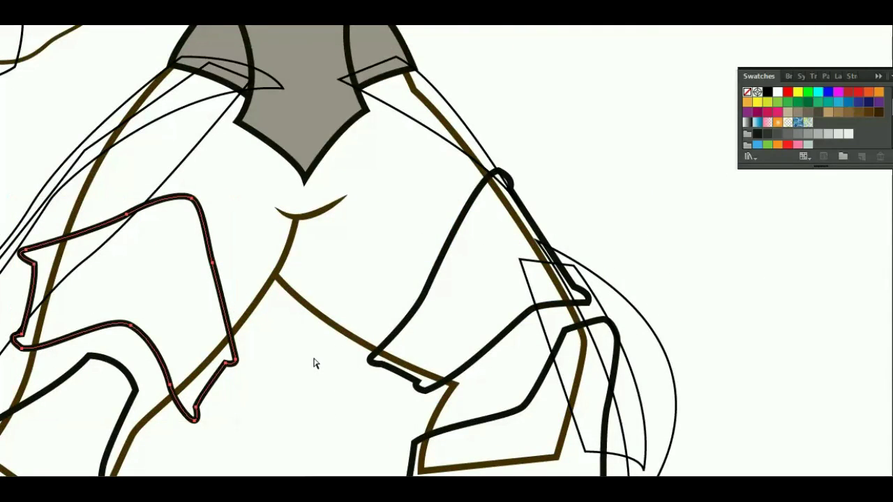
{"action": "left_click", "coordinate": [778, 144]}
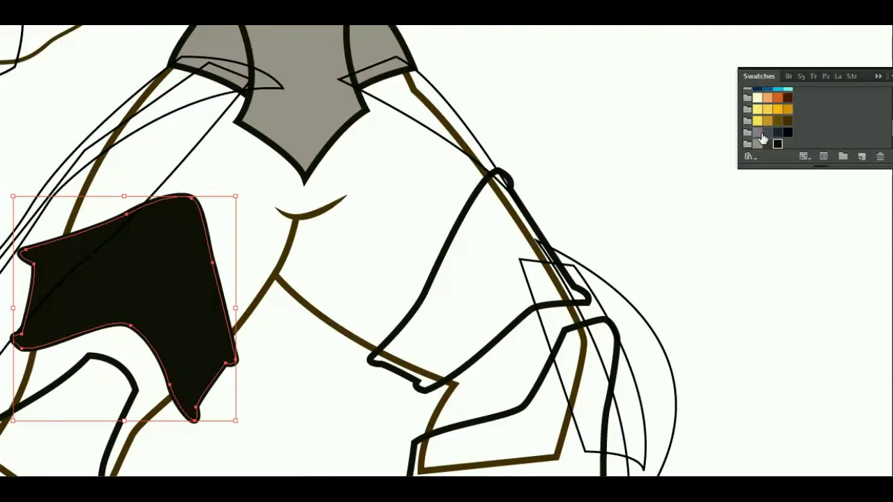
{"action": "left_click", "coordinate": [728, 288]}
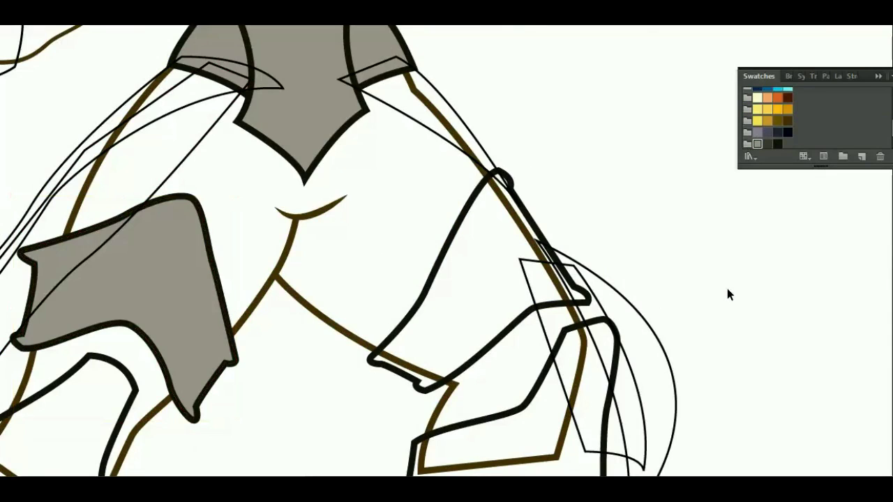
{"action": "left_click", "coordinate": [447, 249]}
{"action": "key", "text": "a"}
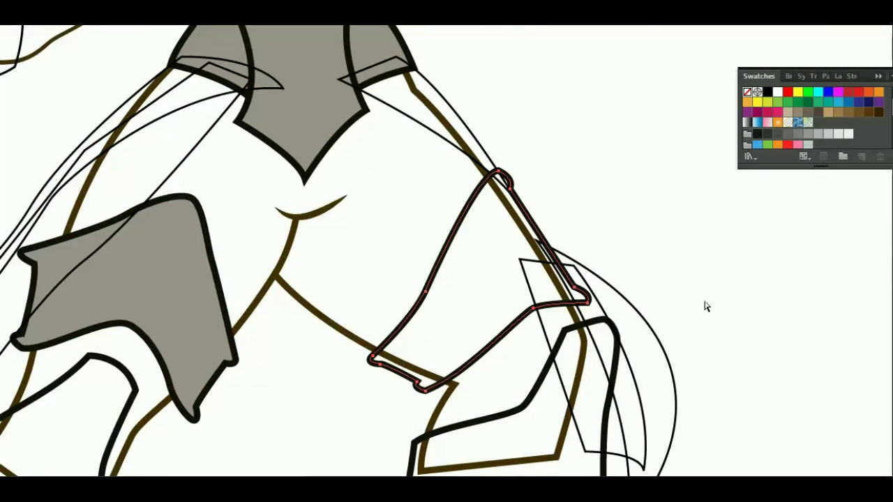
{"action": "key", "text": "v"}
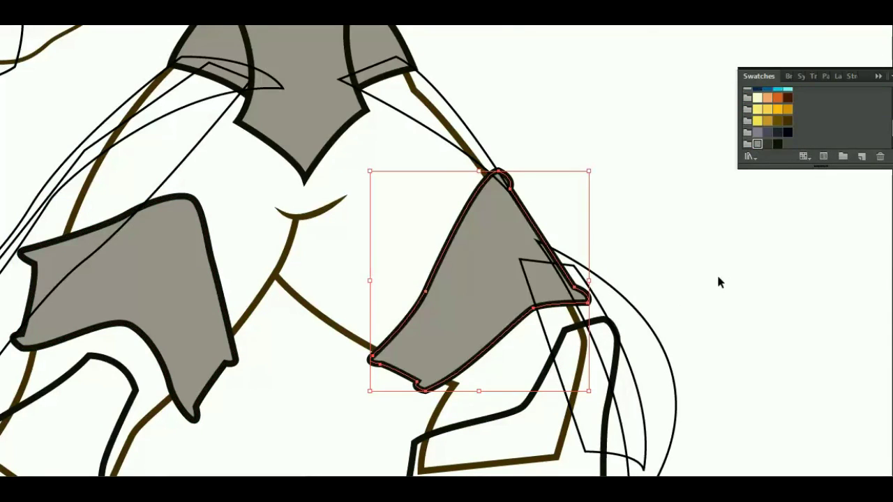
Fill the remaining left and right thigh armor pieces with armor grey.
{"action": "left_click_drag", "start_coordinate": [303, 450], "coordinate": [391, 283]}
{"action": "left_click", "coordinate": [291, 219]}
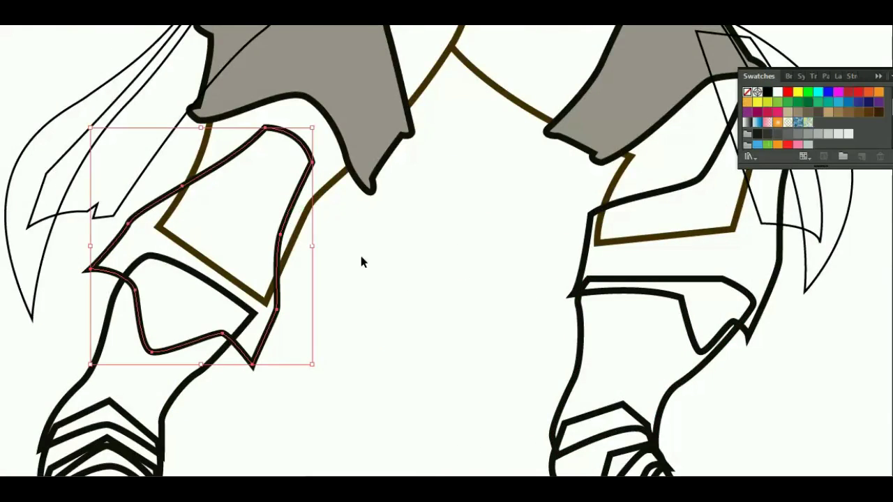
{"action": "key", "text": "a"}
{"action": "key", "text": "v"}
{"action": "left_click", "coordinate": [762, 116]}
{"action": "left_click", "coordinate": [625, 203]}
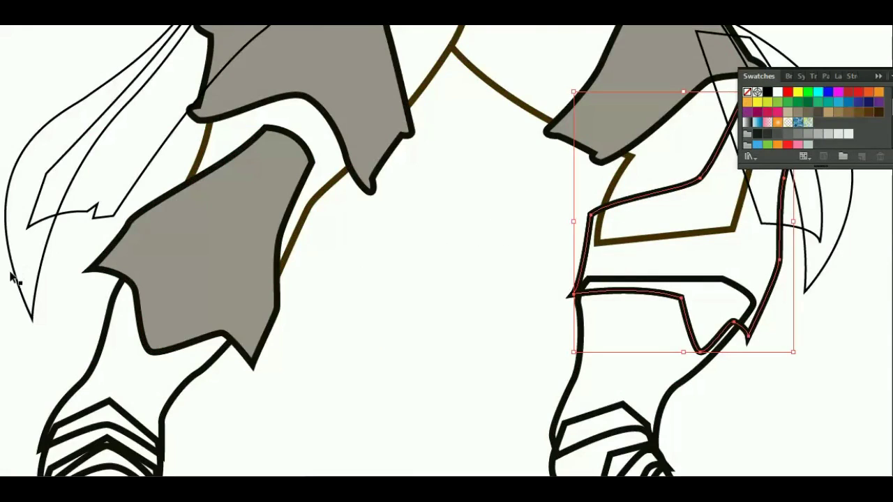
{"action": "scroll", "coordinate": [795, 125], "scroll_direction": "down", "scroll_amount": 2}
{"action": "left_click", "coordinate": [778, 143]}
{"action": "left_click", "coordinate": [759, 144]}
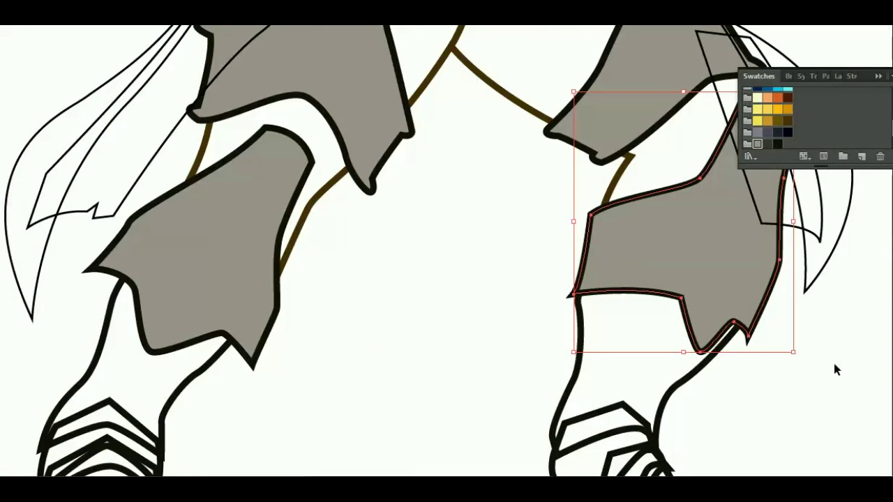
{"action": "left_click", "coordinate": [834, 360]}
{"action": "scroll", "coordinate": [370, 279], "scroll_direction": "down", "scroll_amount": 3}
{"action": "scroll", "coordinate": [370, 279], "scroll_direction": "left", "scroll_amount": 3}
Fill both lower leg greaves with armor grey.
{"action": "left_click", "coordinate": [356, 221]}
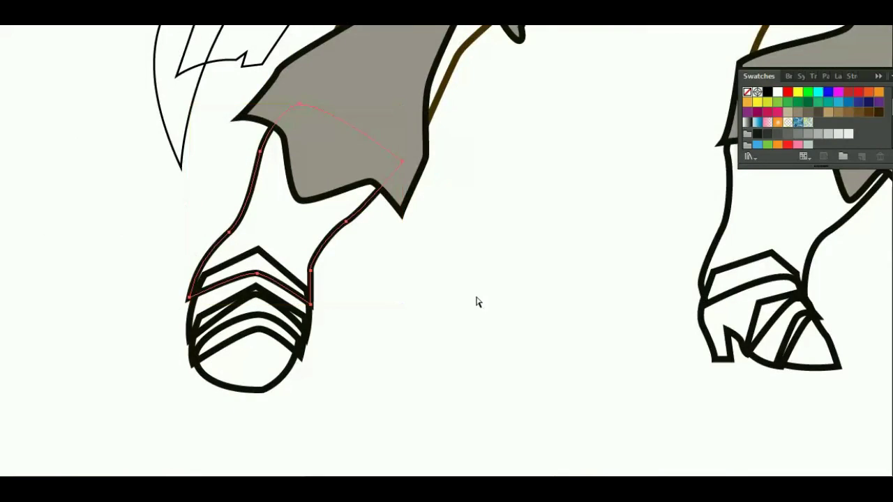
{"action": "left_click", "coordinate": [777, 144]}
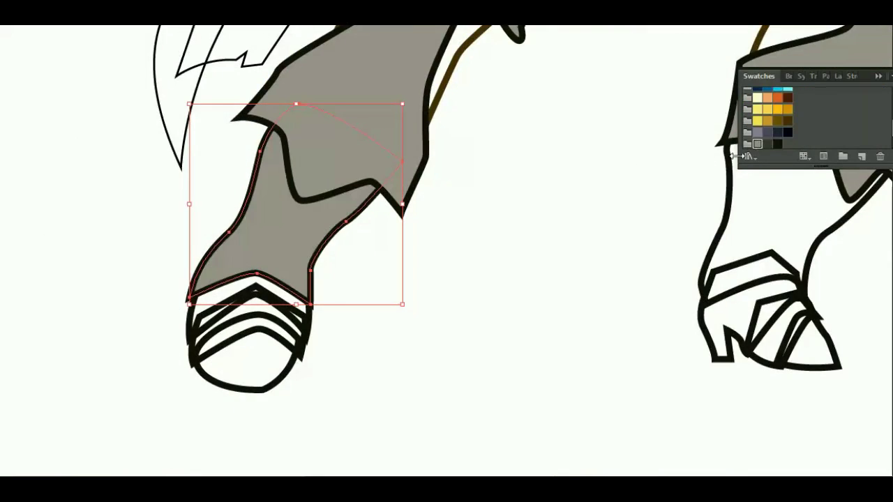
{"action": "left_click", "coordinate": [700, 239]}
{"action": "left_click", "coordinate": [711, 242]}
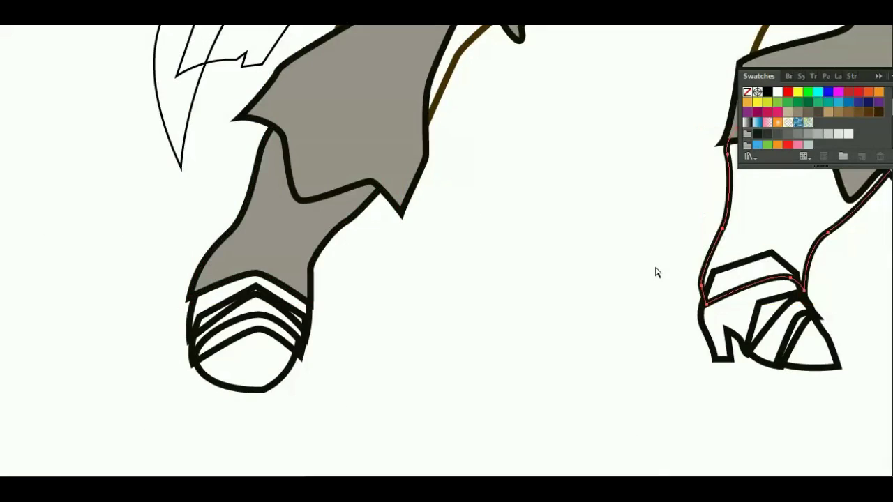
{"action": "left_click", "coordinate": [777, 144]}
{"action": "left_click", "coordinate": [599, 217]}
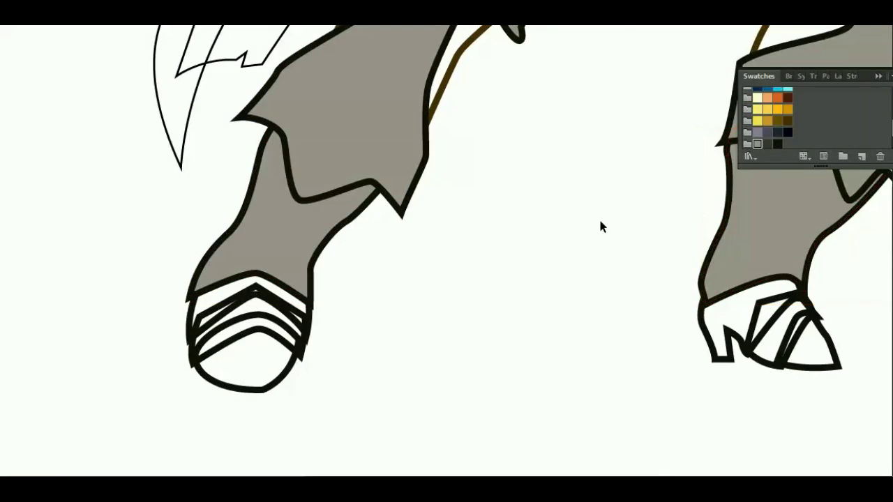
Fill the right boot's heel with armor grey.
{"action": "left_click_drag", "start_coordinate": [434, 335], "coordinate": [623, 236]}
{"action": "left_click", "coordinate": [477, 293]}
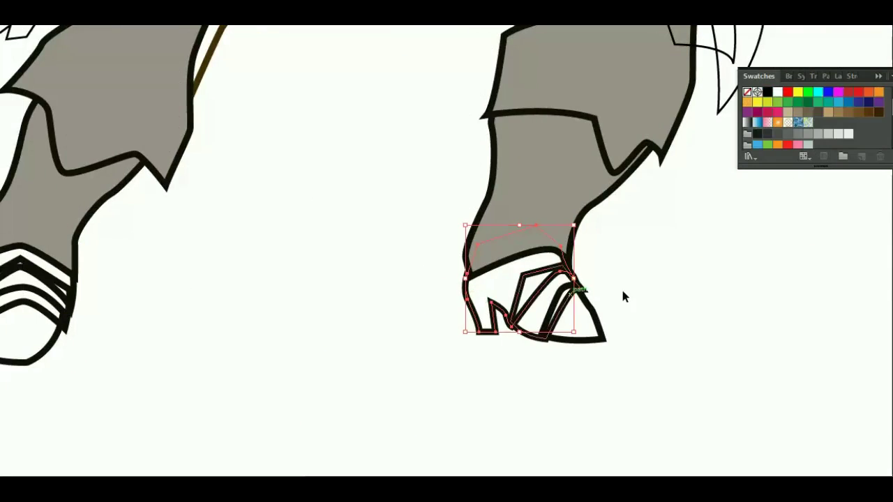
{"action": "key", "text": "v"}
{"action": "left_click", "coordinate": [767, 92]}
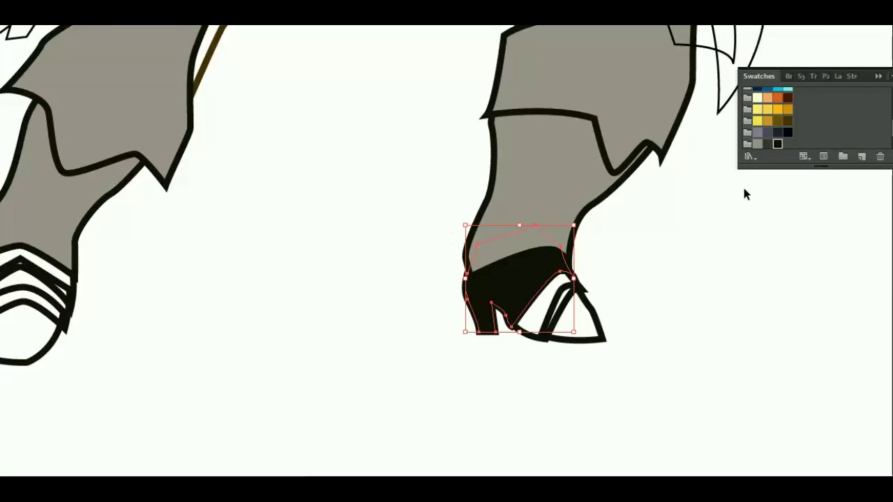
{"action": "left_click", "coordinate": [758, 144]}
{"action": "left_click", "coordinate": [733, 226]}
Fill the right boot's inner toe piece and pointed toe tip with armor grey.
{"action": "left_click", "coordinate": [528, 321]}
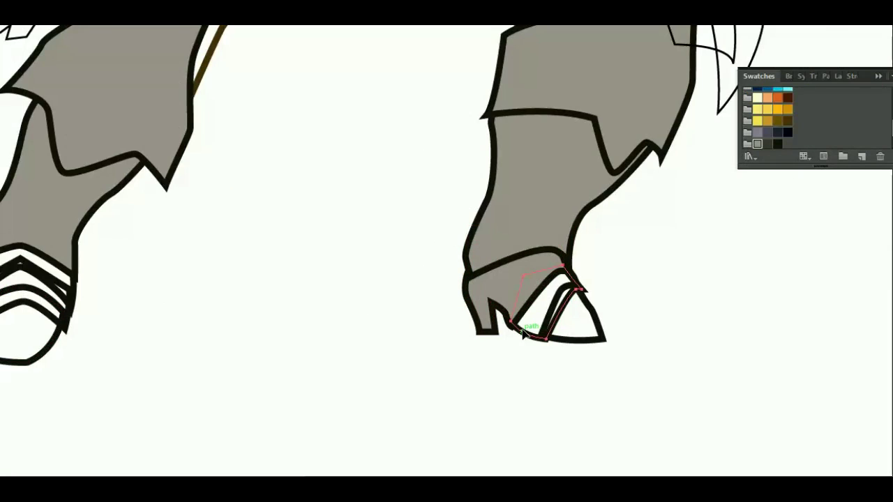
{"action": "key", "text": "v"}
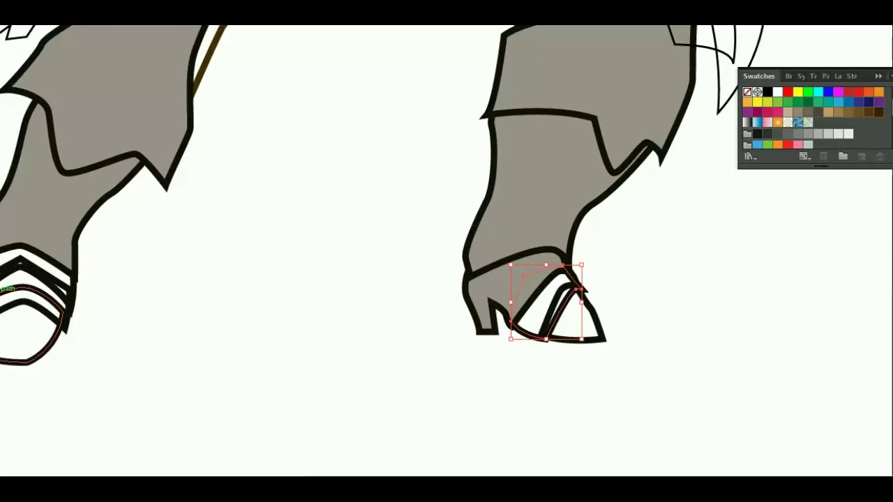
{"action": "left_click", "coordinate": [757, 134]}
{"action": "left_click", "coordinate": [694, 256]}
{"action": "left_click", "coordinate": [596, 320]}
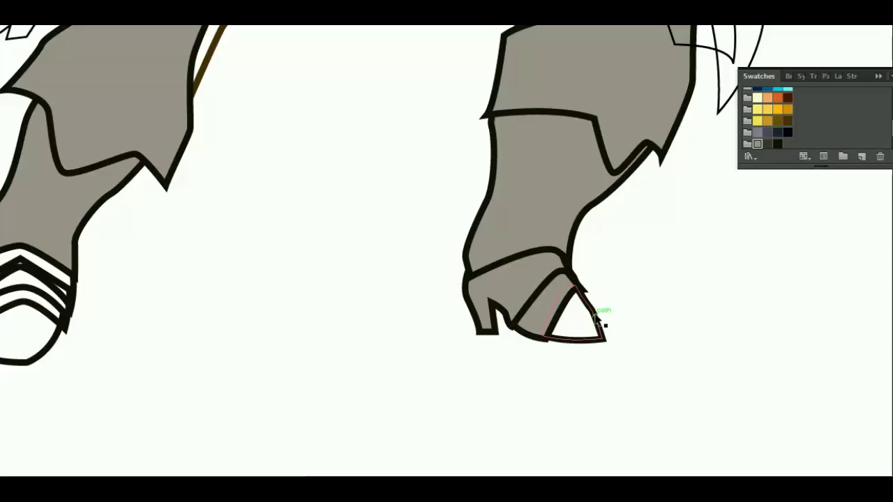
{"action": "key", "text": "v"}
{"action": "left_click", "coordinate": [758, 134]}
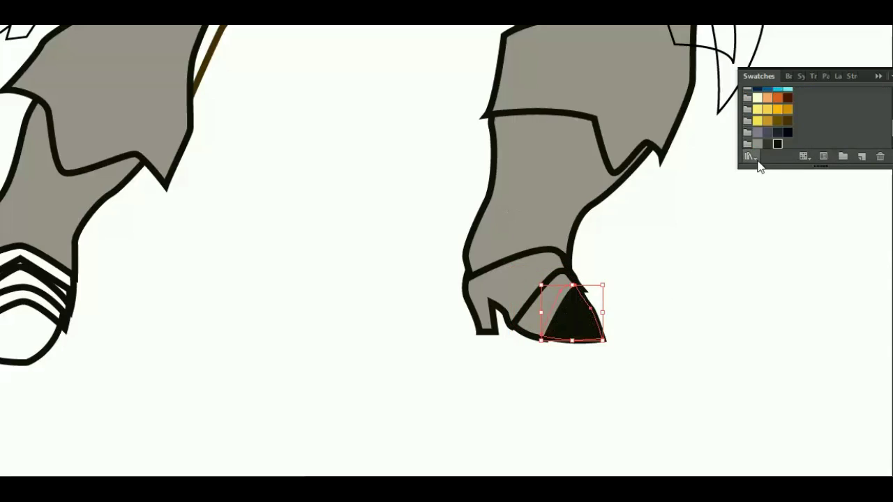
{"action": "left_click", "coordinate": [759, 144]}
{"action": "left_click", "coordinate": [694, 256]}
Fill the left foot's upper toe band and inner toe stripe with armor grey.
{"action": "left_click_drag", "start_coordinate": [232, 340], "coordinate": [561, 323]}
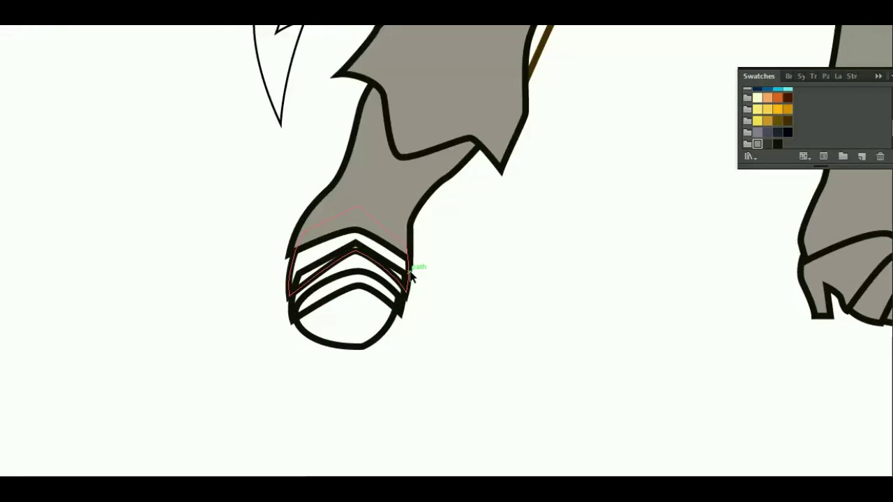
{"action": "left_click", "coordinate": [407, 287]}
{"action": "key", "text": "v"}
{"action": "key", "text": "shift+x"}
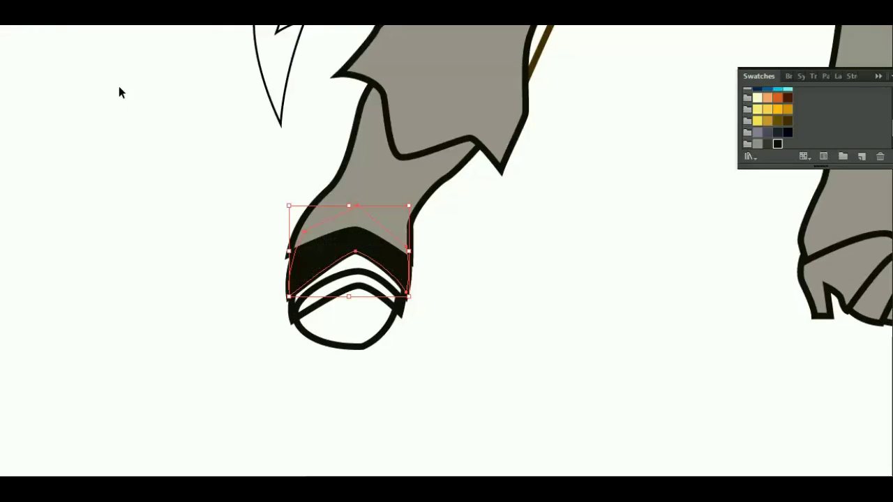
{"action": "left_click", "coordinate": [759, 144]}
{"action": "left_click", "coordinate": [649, 282]}
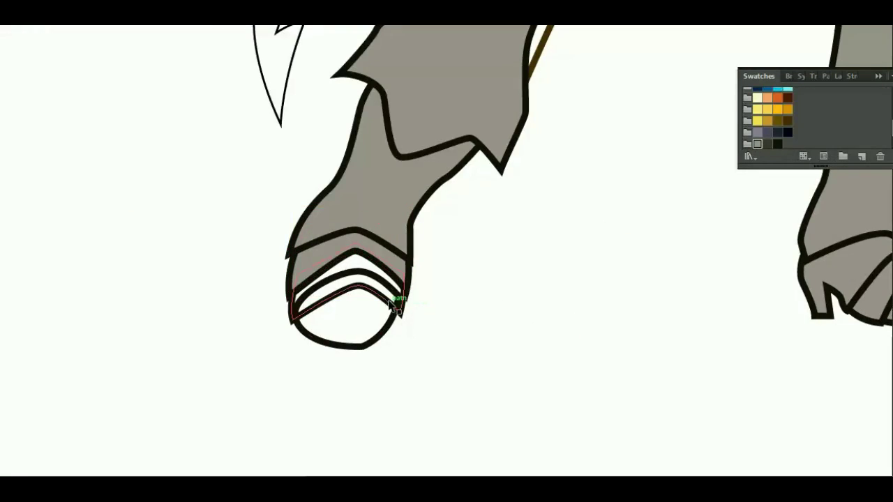
{"action": "left_click", "coordinate": [399, 304]}
{"action": "key", "text": "v"}
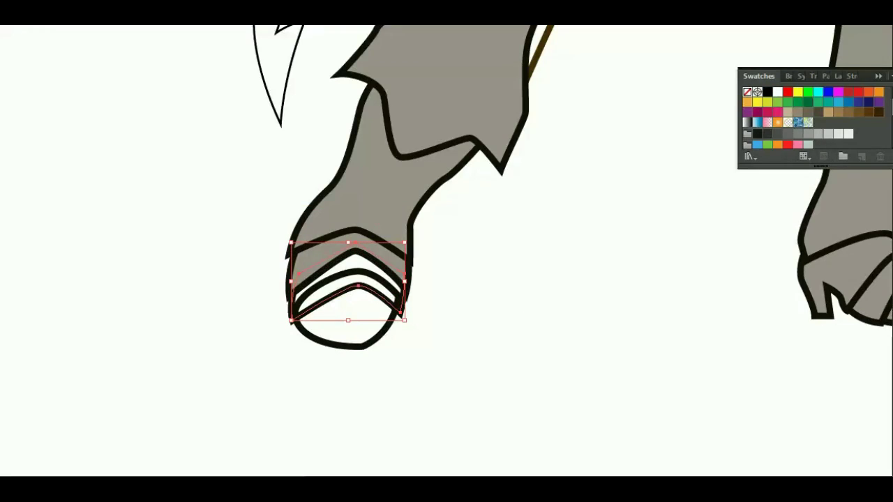
{"action": "key", "text": "shift+x"}
{"action": "left_click", "coordinate": [759, 144]}
{"action": "left_click", "coordinate": [626, 257]}
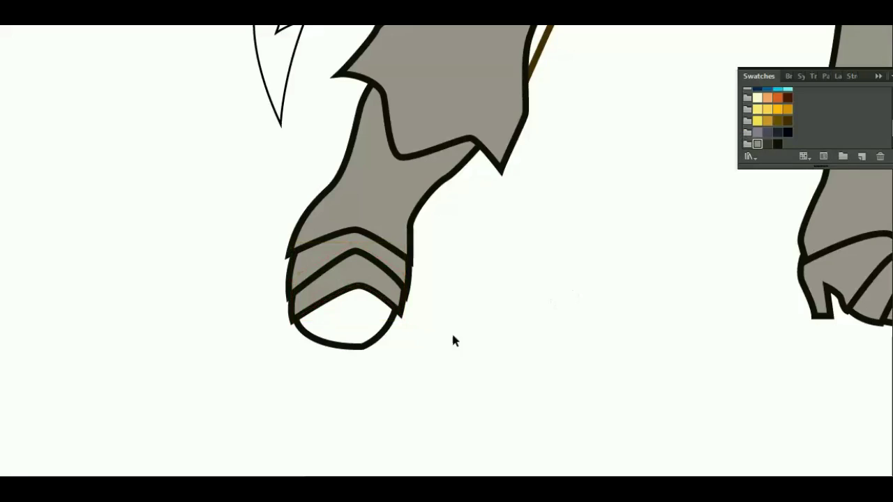
Fill the left foot's toenail with armor grey.
{"action": "left_click", "coordinate": [395, 328]}
{"action": "key", "text": "v"}
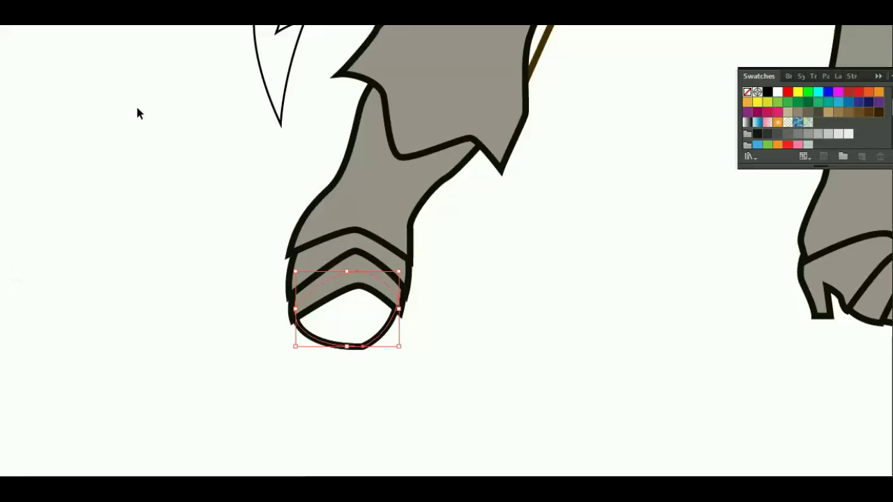
{"action": "key", "text": "shift+x"}
{"action": "left_click", "coordinate": [758, 143]}
{"action": "left_click", "coordinate": [630, 286]}
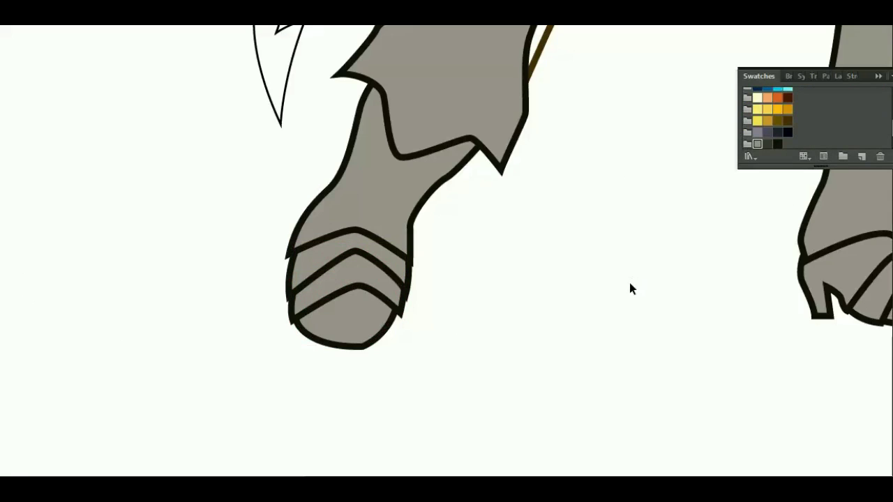
{"action": "left_click_drag", "start_coordinate": [629, 287], "coordinate": [452, 372]}
Taper the chest plate outline at its lower-left, right and bottom-centre points.
{"action": "scroll", "coordinate": [451, 362], "scroll_direction": "up", "scroll_amount": 2}
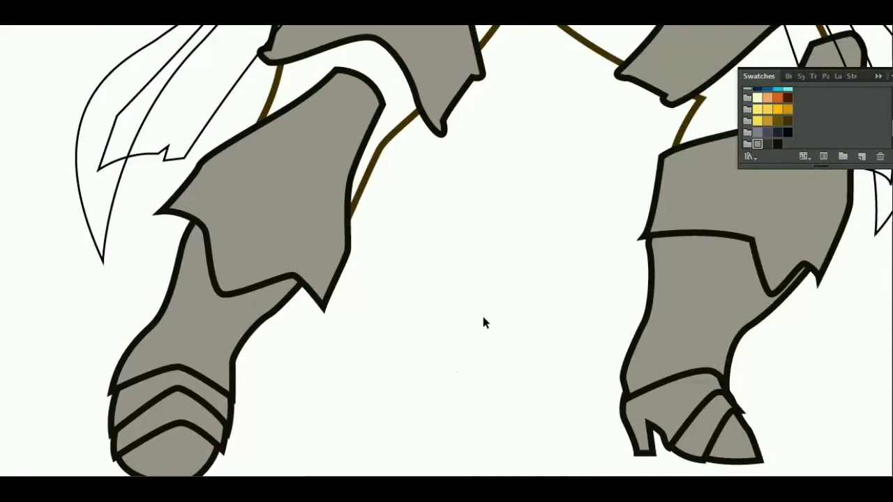
{"action": "scroll", "coordinate": [481, 313], "scroll_direction": "up", "scroll_amount": 2}
{"action": "scroll", "coordinate": [503, 305], "scroll_direction": "up", "scroll_amount": 2}
{"action": "scroll", "coordinate": [505, 305], "scroll_direction": "up", "scroll_amount": 2}
{"action": "scroll", "coordinate": [504, 305], "scroll_direction": "up", "scroll_amount": 2}
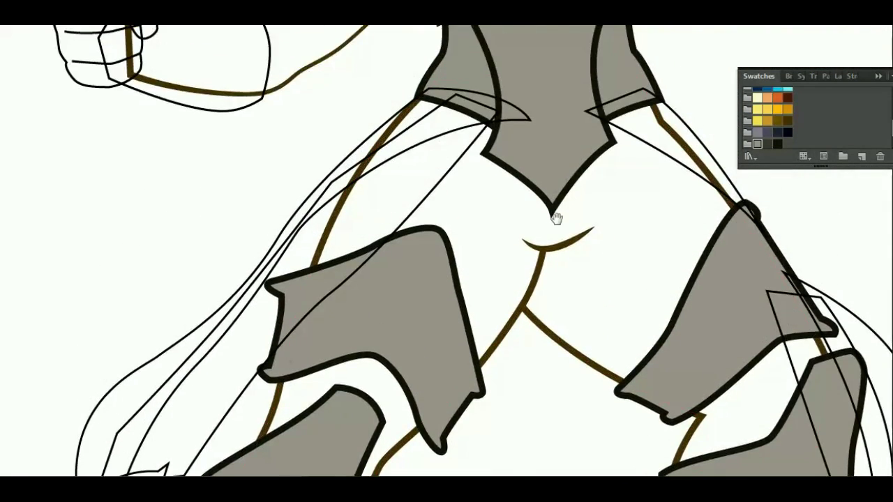
{"action": "scroll", "coordinate": [542, 246], "scroll_direction": "up", "scroll_amount": 3}
{"action": "scroll", "coordinate": [542, 250], "scroll_direction": "up", "scroll_amount": 2}
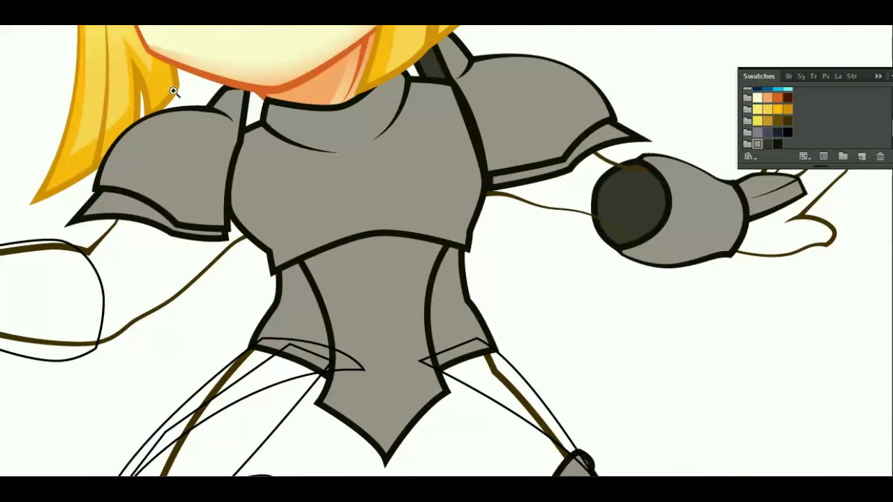
{"action": "left_click_drag", "start_coordinate": [174, 91], "coordinate": [579, 289]}
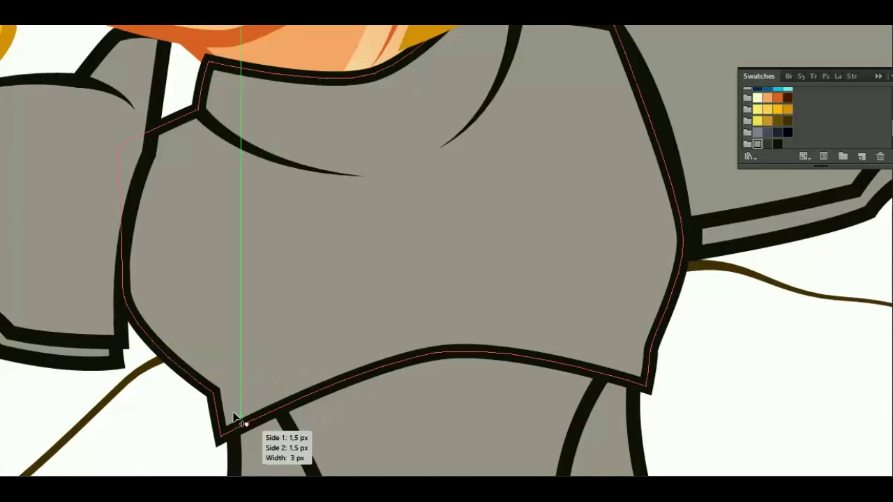
{"action": "left_click_drag", "start_coordinate": [219, 393], "coordinate": [218, 396]}
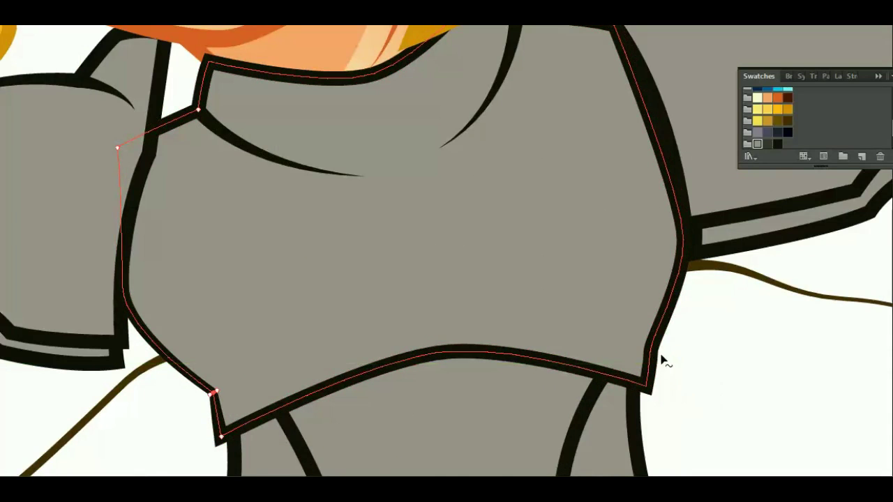
{"action": "left_click_drag", "start_coordinate": [649, 347], "coordinate": [686, 374]}
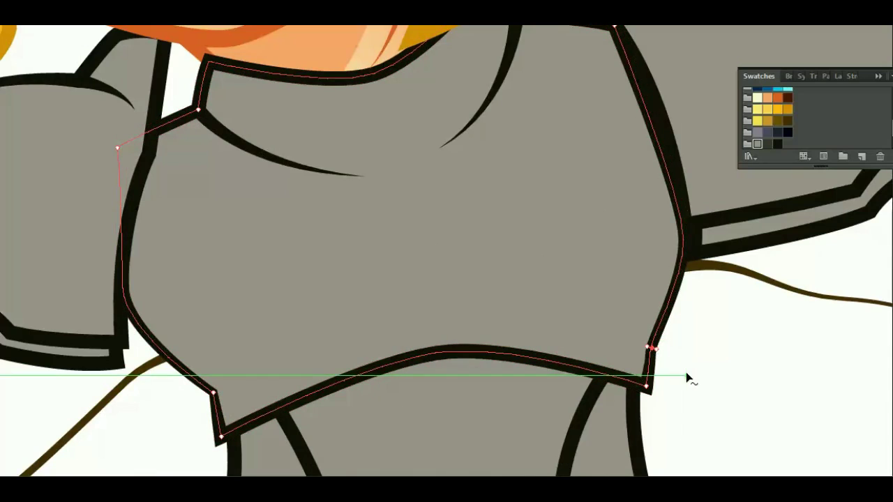
{"action": "left_click_drag", "start_coordinate": [439, 354], "coordinate": [436, 354]}
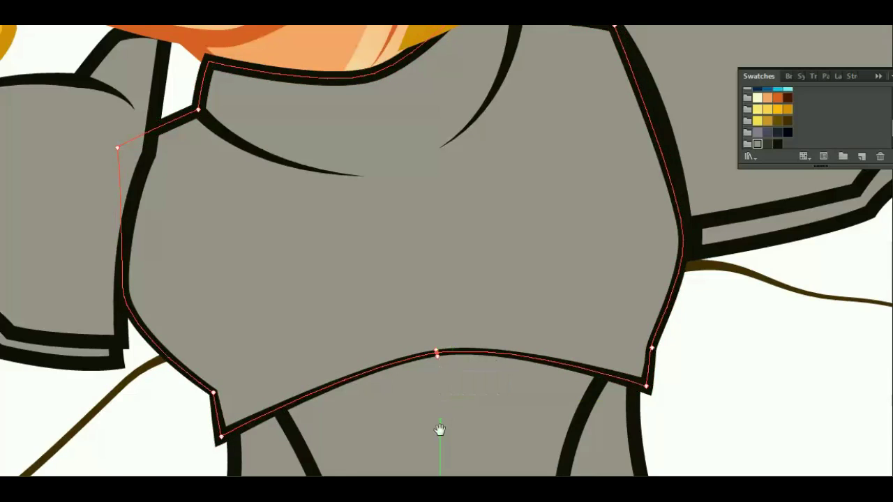
Thin the leg armor outline and the waist armor outline on its right side.
{"action": "scroll", "coordinate": [439, 428], "scroll_direction": "down", "scroll_amount": 5}
{"action": "left_click_drag", "start_coordinate": [356, 325], "coordinate": [354, 324]}
{"action": "left_click_drag", "start_coordinate": [573, 304], "coordinate": [572, 302]}
{"action": "scroll", "coordinate": [476, 184], "scroll_direction": "down", "scroll_amount": 5}
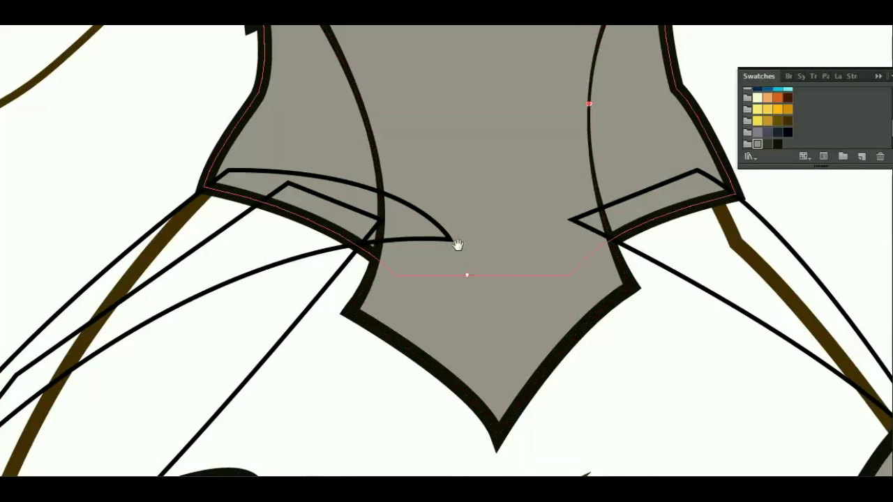
{"action": "scroll", "coordinate": [458, 243], "scroll_direction": "up", "scroll_amount": 5}
{"action": "left_click_drag", "start_coordinate": [309, 258], "coordinate": [309, 253]}
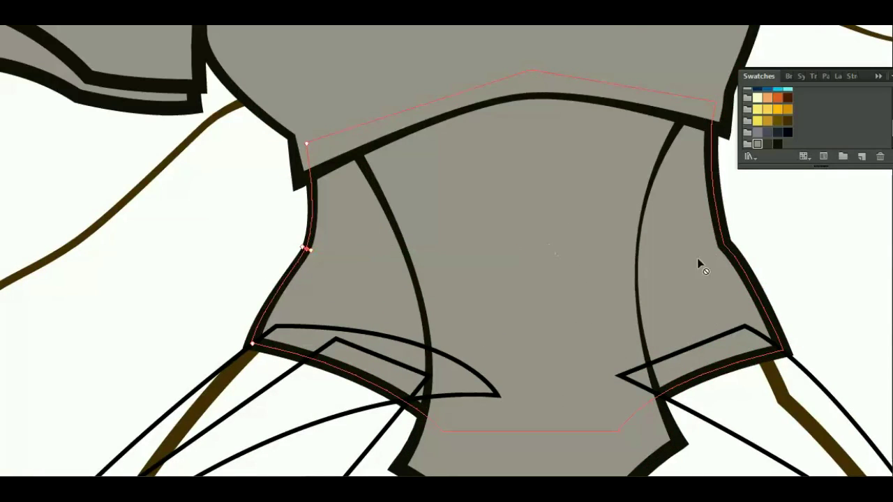
{"action": "left_click_drag", "start_coordinate": [726, 245], "coordinate": [731, 242]}
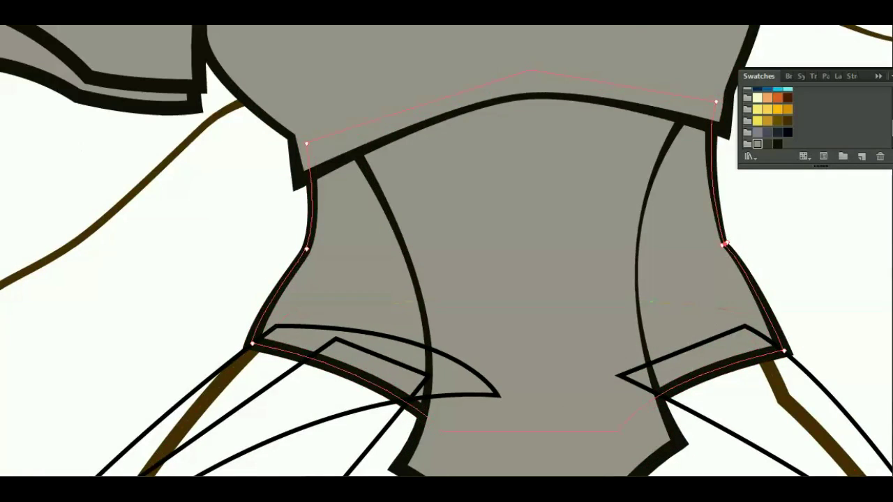
{"action": "left_click", "coordinate": [183, 289]}
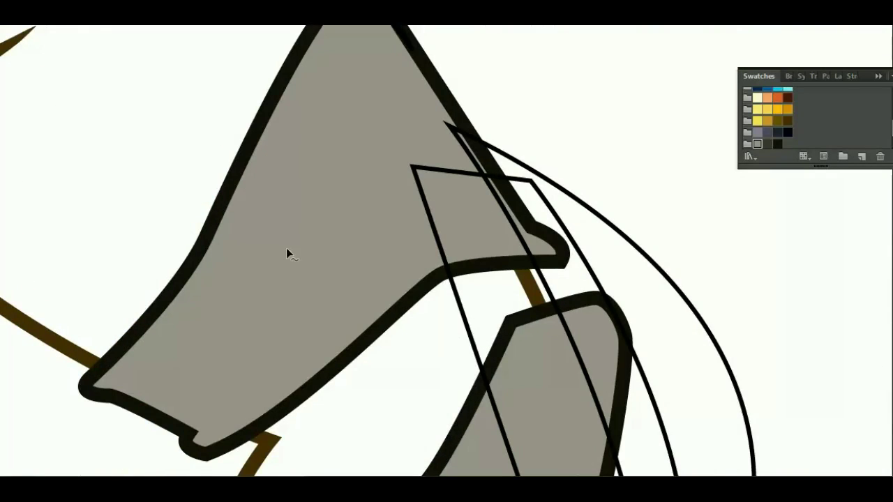
Thin the large grey armor shape's outline along its left and lower edges.
{"action": "left_click", "coordinate": [366, 338]}
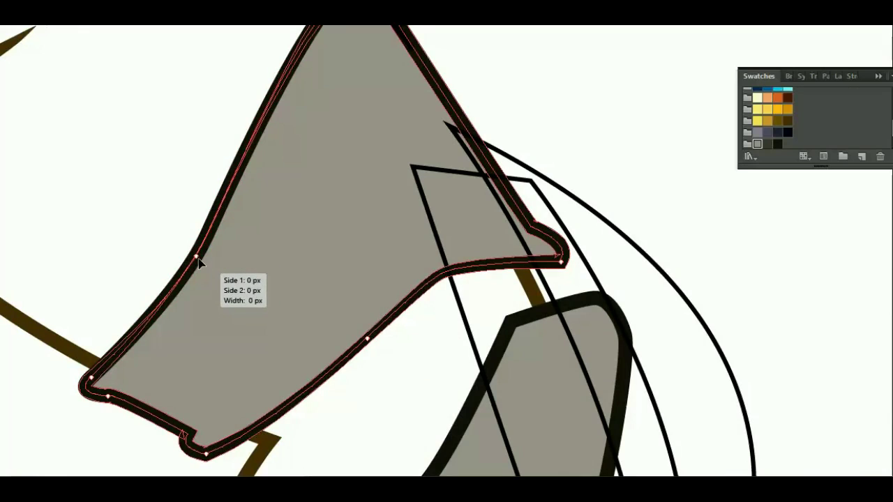
{"action": "left_click_drag", "start_coordinate": [200, 260], "coordinate": [198, 254]}
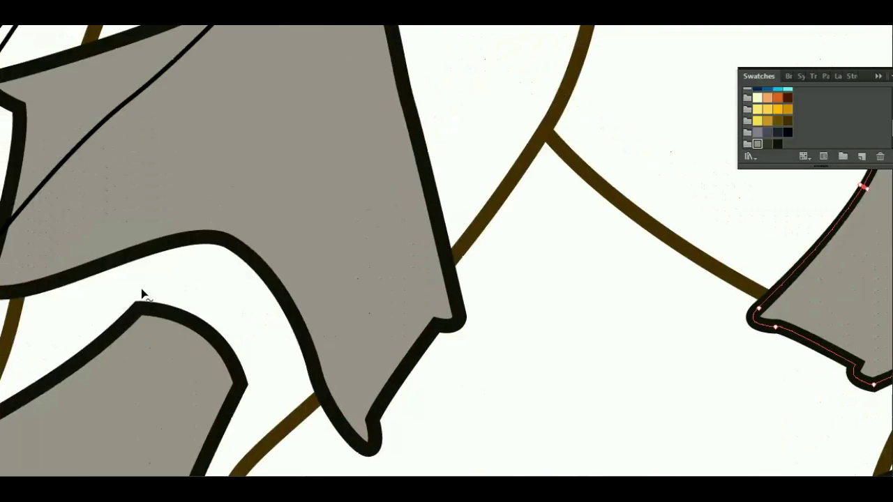
{"action": "left_click", "coordinate": [223, 240]}
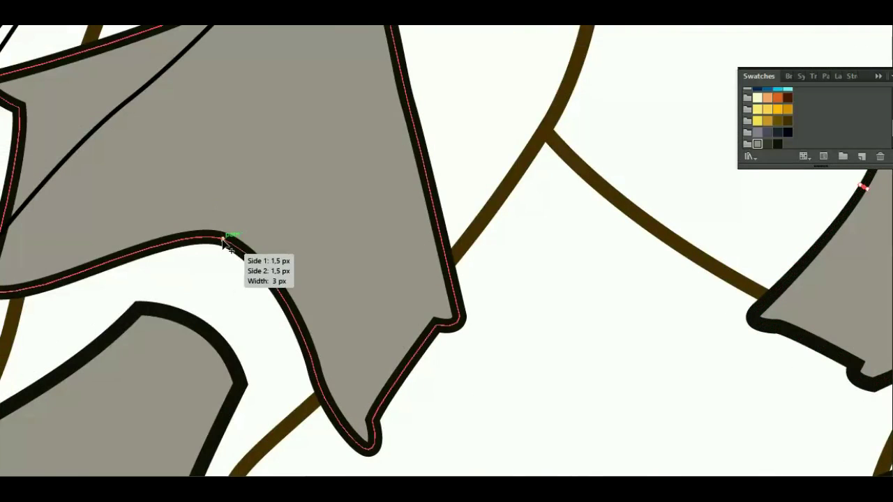
{"action": "left_click_drag", "start_coordinate": [224, 240], "coordinate": [229, 242]}
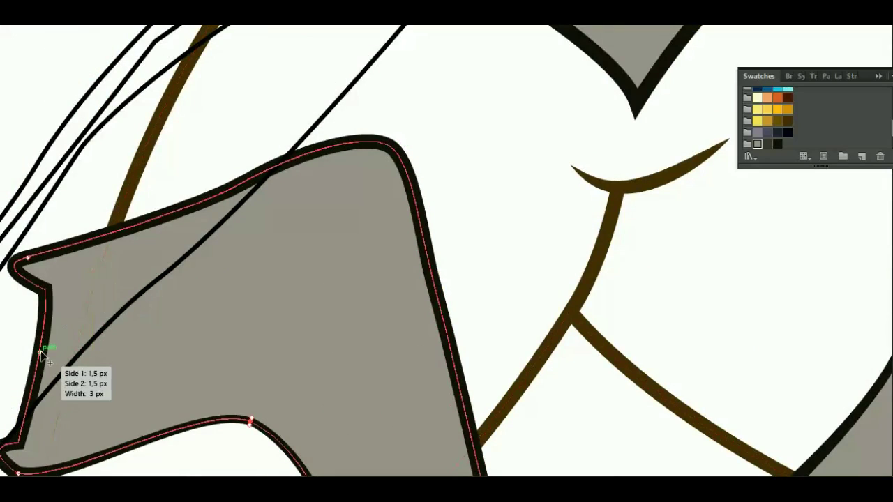
{"action": "left_click_drag", "start_coordinate": [40, 350], "coordinate": [43, 351]}
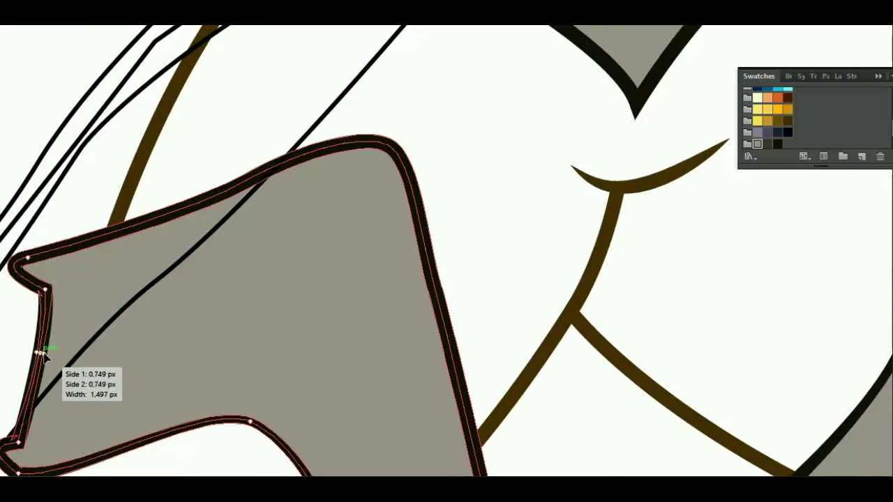
{"action": "left_click_drag", "start_coordinate": [326, 403], "coordinate": [322, 183]}
{"action": "left_click_drag", "start_coordinate": [424, 327], "coordinate": [424, 329]}
{"action": "left_click_drag", "start_coordinate": [449, 407], "coordinate": [535, 237]}
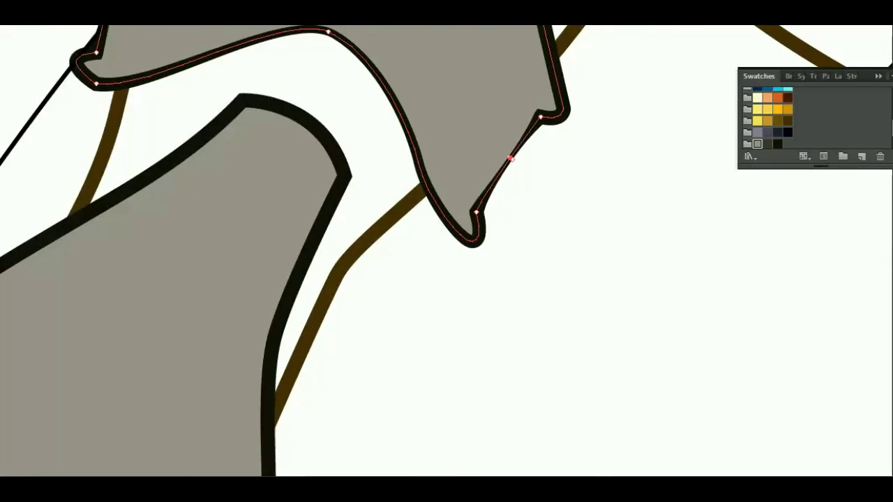
Taper the arm piece outline along its upper-left, concave curve and right edge to about 1.36 px.
{"action": "mouse_move", "coordinate": [610, 239]}
{"action": "left_mouse_down"}
{"action": "mouse_move", "coordinate": [478, 425]}
{"action": "mouse_move", "coordinate": [281, 381]}
{"action": "mouse_move", "coordinate": [356, 323]}
{"action": "mouse_move", "coordinate": [457, 383]}
{"action": "mouse_move", "coordinate": [508, 254]}
{"action": "left_mouse_up"}
{"action": "left_click_drag", "start_coordinate": [408, 180], "coordinate": [429, 287]}
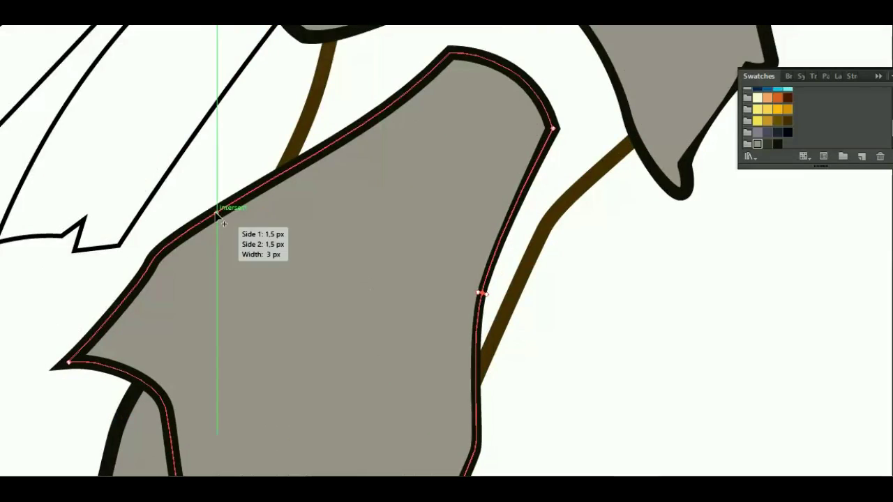
{"action": "left_click_drag", "start_coordinate": [180, 235], "coordinate": [164, 246]}
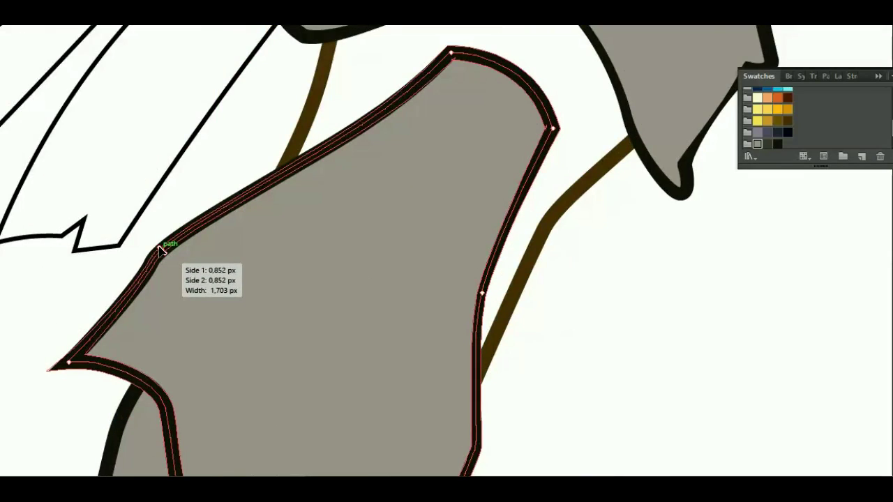
{"action": "left_click_drag", "start_coordinate": [202, 351], "coordinate": [337, 155]}
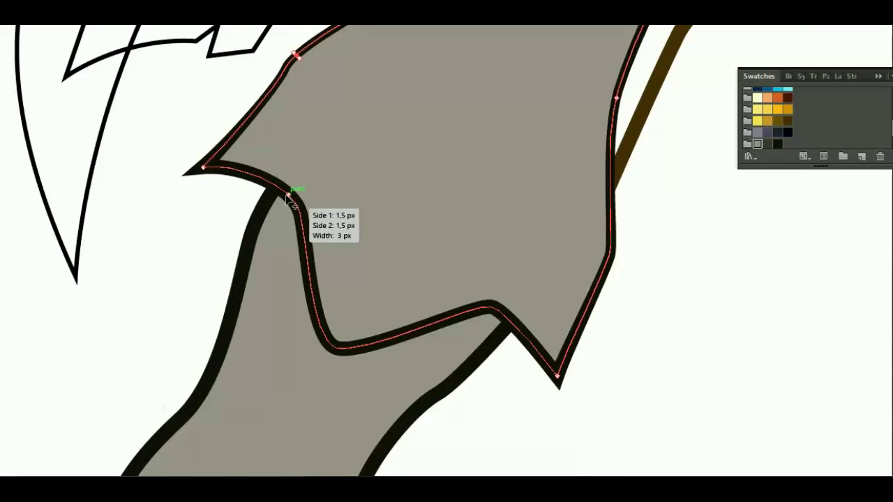
{"action": "left_click_drag", "start_coordinate": [289, 194], "coordinate": [293, 196]}
{"action": "left_click_drag", "start_coordinate": [437, 362], "coordinate": [423, 132]}
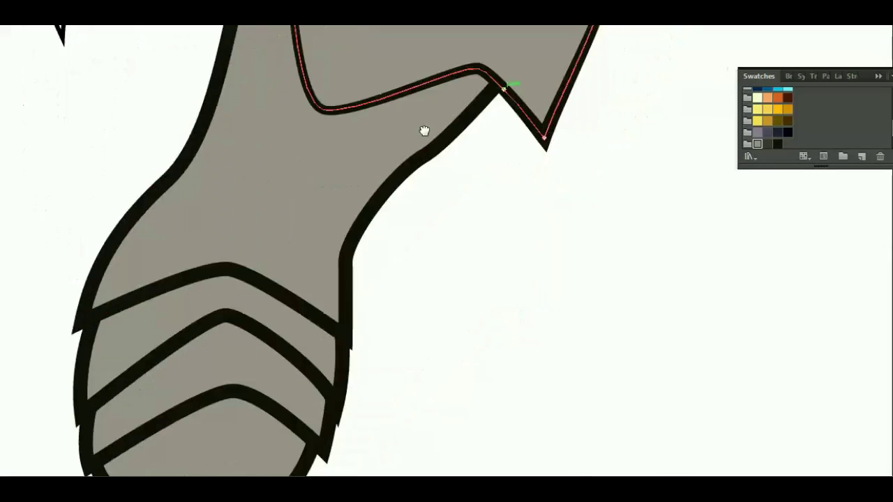
{"action": "left_click_drag", "start_coordinate": [373, 204], "coordinate": [352, 201]}
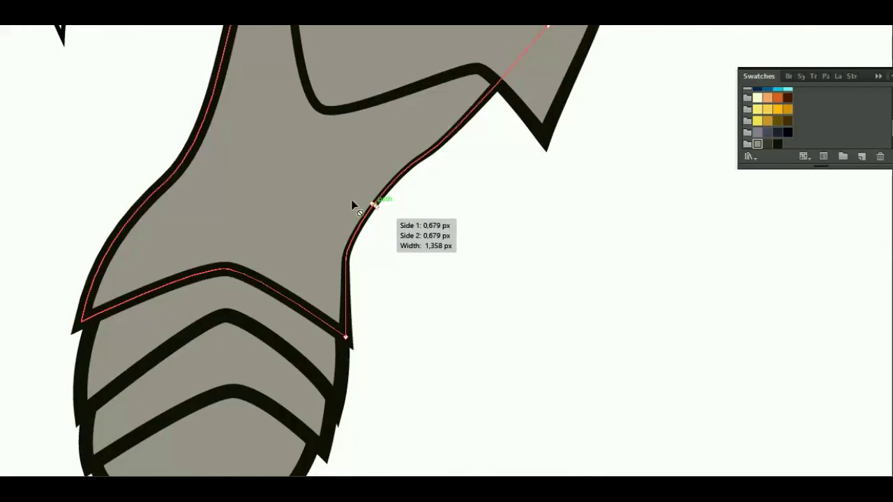
{"action": "left_click_drag", "start_coordinate": [193, 145], "coordinate": [195, 145]}
Taper the upper and lower chevron band outlines and the rounded tip's bottom edge.
{"action": "left_click_drag", "start_coordinate": [492, 360], "coordinate": [573, 259]}
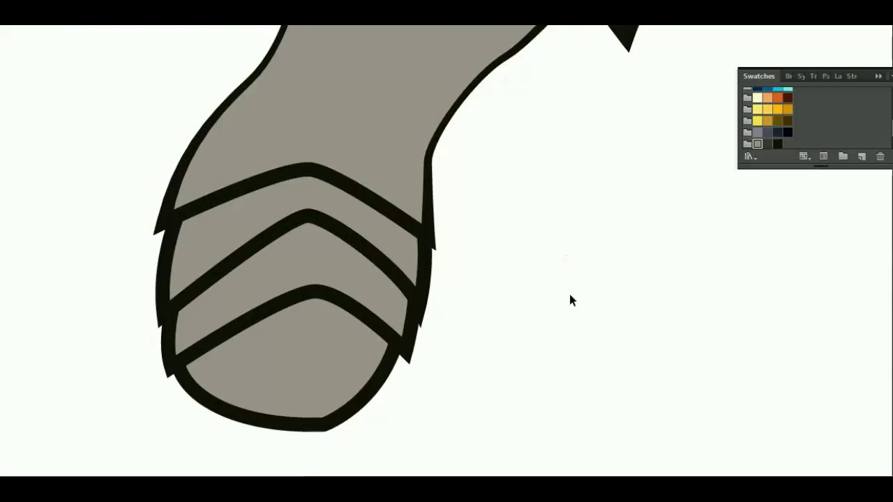
{"action": "scroll", "coordinate": [570, 299], "scroll_direction": "up", "scroll_amount": 3}
{"action": "scroll", "coordinate": [570, 296], "scroll_direction": "up", "scroll_amount": 2}
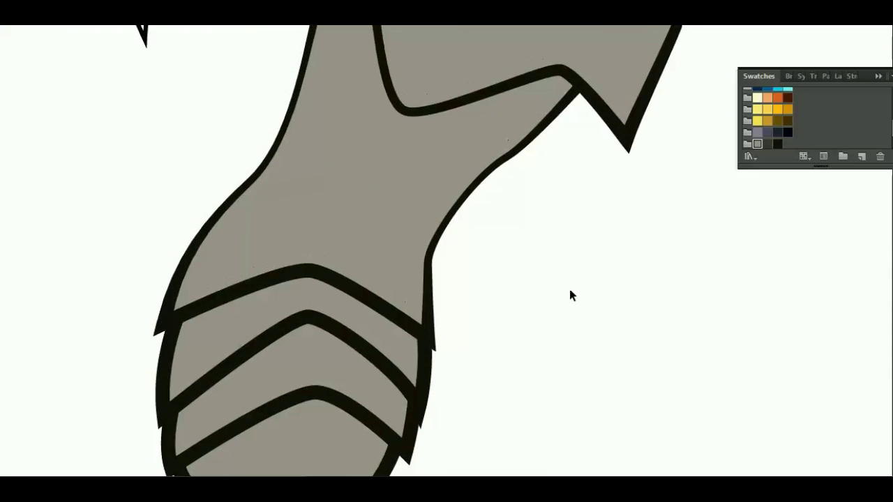
{"action": "scroll", "coordinate": [569, 289], "scroll_direction": "down", "scroll_amount": 2}
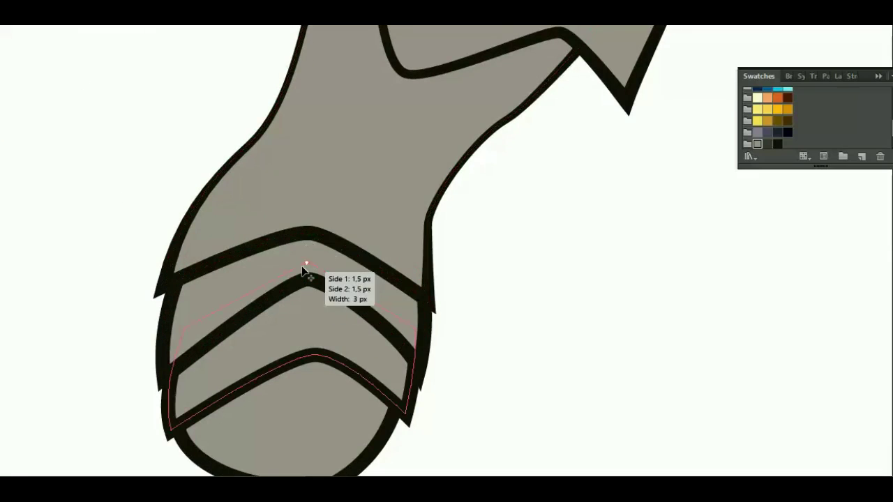
{"action": "left_click_drag", "start_coordinate": [307, 281], "coordinate": [309, 288]}
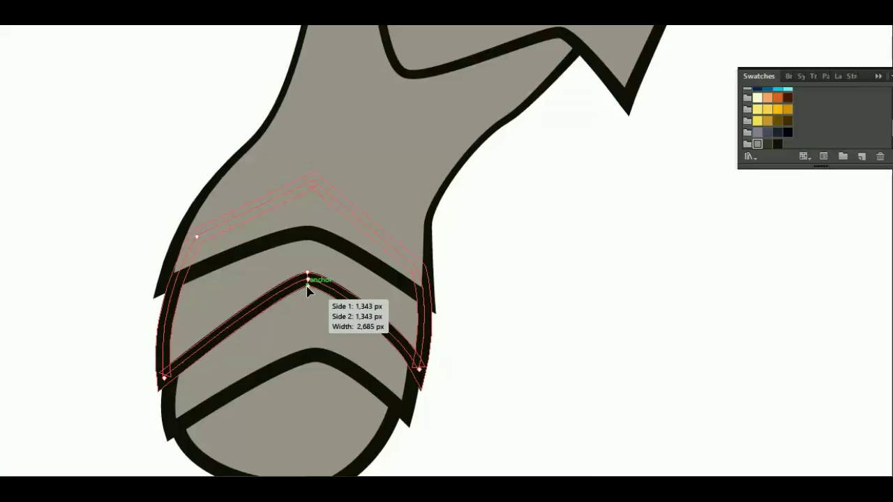
{"action": "left_click_drag", "start_coordinate": [311, 245], "coordinate": [313, 233]}
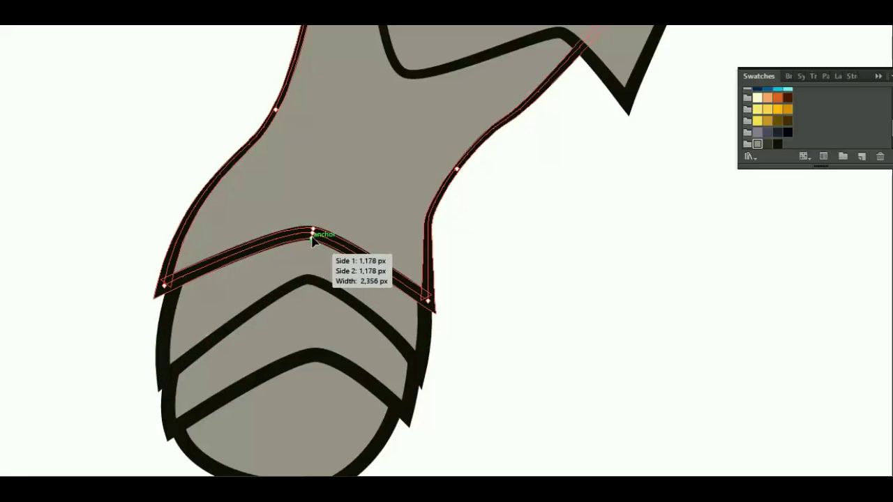
{"action": "left_click_drag", "start_coordinate": [313, 355], "coordinate": [312, 363]}
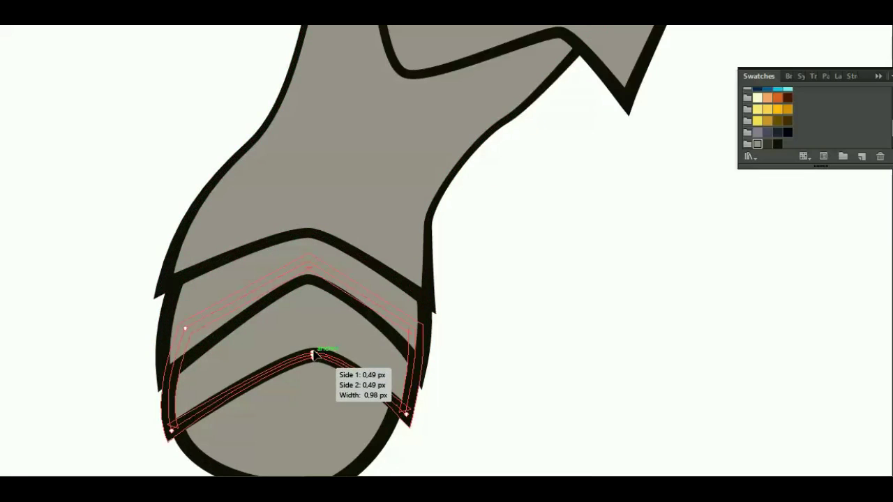
{"action": "scroll", "coordinate": [324, 395], "scroll_direction": "down", "scroll_amount": 2}
{"action": "left_click_drag", "start_coordinate": [325, 436], "coordinate": [325, 427]}
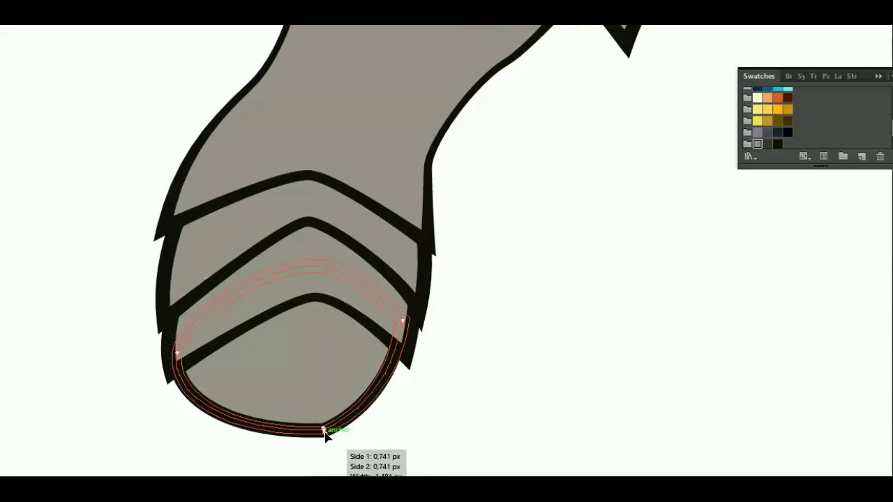
{"action": "mouse_move", "coordinate": [690, 292]}
{"action": "left_mouse_down"}
{"action": "mouse_move", "coordinate": [196, 335]}
{"action": "mouse_move", "coordinate": [111, 181]}
{"action": "mouse_move", "coordinate": [164, 335]}
{"action": "mouse_move", "coordinate": [350, 405]}
{"action": "mouse_move", "coordinate": [269, 253]}
{"action": "mouse_move", "coordinate": [146, 251]}
{"action": "left_mouse_up"}
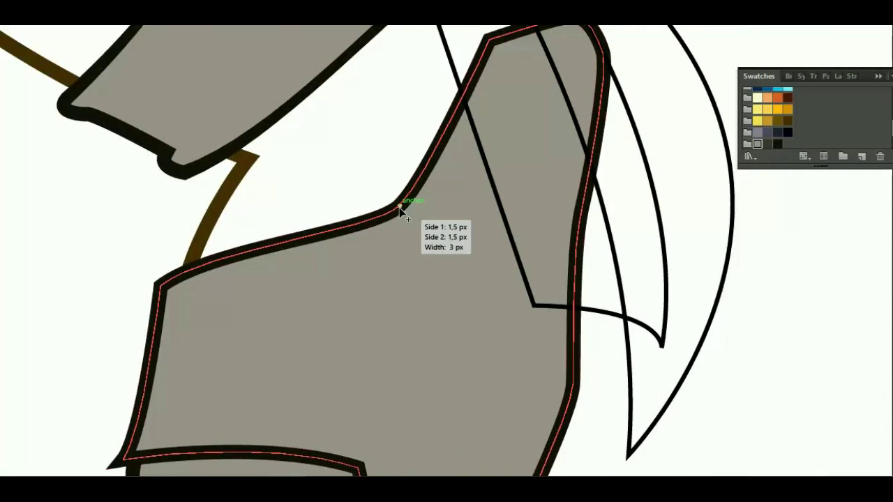
Narrow the armor outlines at the corner, the notch and the leg's right edge.
{"action": "left_click_drag", "start_coordinate": [399, 207], "coordinate": [401, 213]}
{"action": "scroll", "coordinate": [439, 272], "scroll_direction": "down", "scroll_amount": 1}
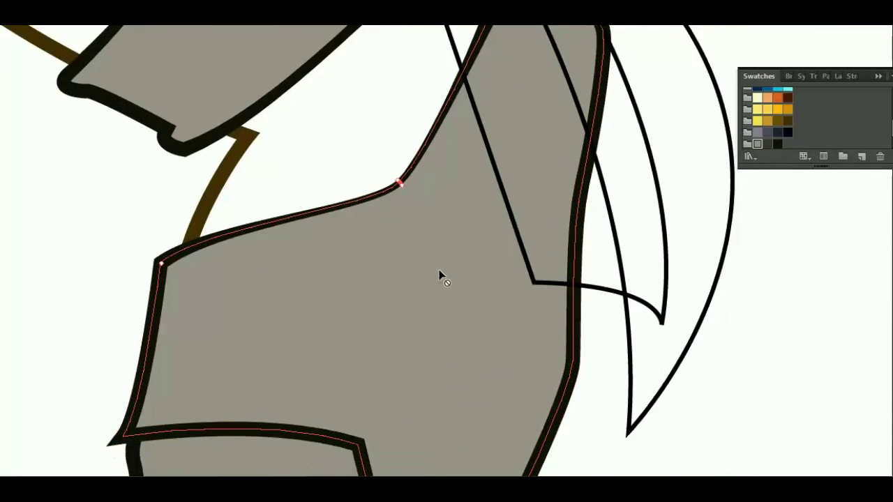
{"action": "scroll", "coordinate": [440, 272], "scroll_direction": "down", "scroll_amount": 2}
{"action": "scroll", "coordinate": [436, 279], "scroll_direction": "down", "scroll_amount": 2}
{"action": "scroll", "coordinate": [322, 300], "scroll_direction": "down", "scroll_amount": 2}
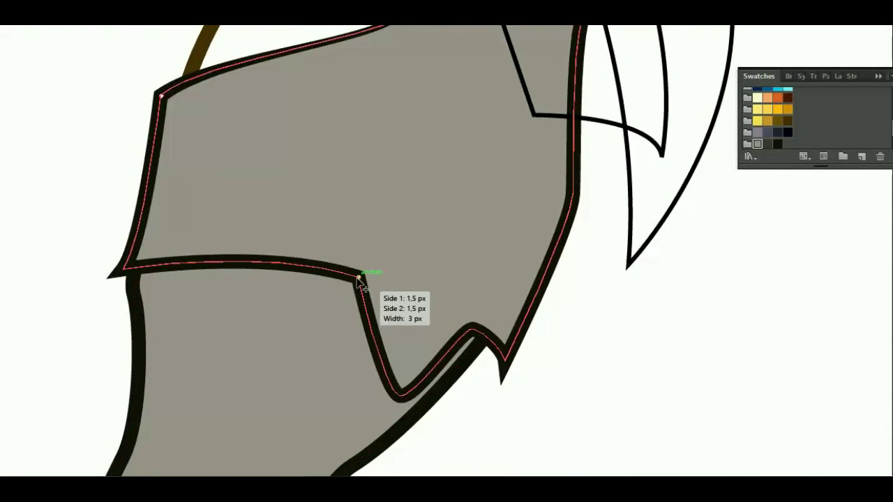
{"action": "left_click_drag", "start_coordinate": [360, 274], "coordinate": [362, 277]}
{"action": "scroll", "coordinate": [585, 330], "scroll_direction": "down", "scroll_amount": 1}
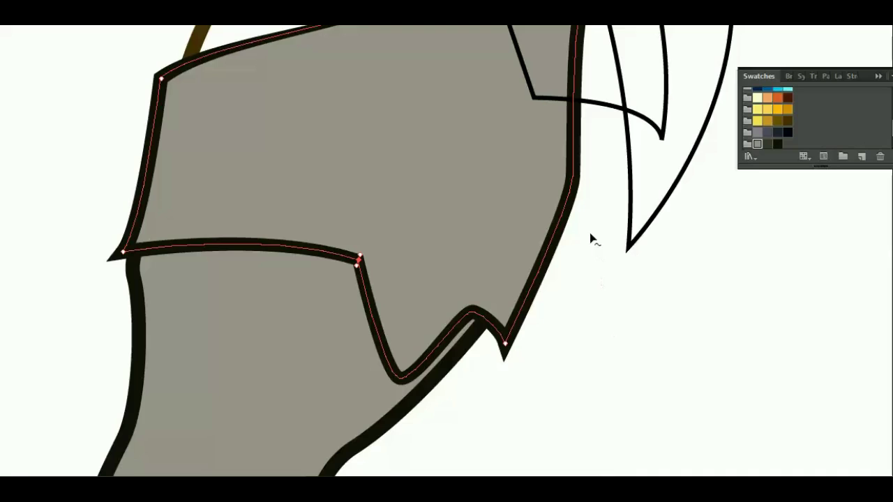
{"action": "left_click_drag", "start_coordinate": [573, 179], "coordinate": [576, 182]}
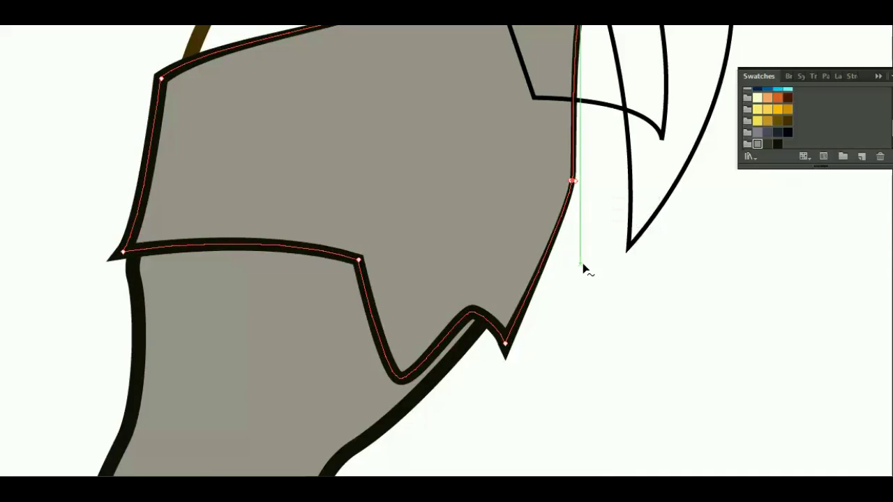
{"action": "scroll", "coordinate": [583, 266], "scroll_direction": "down", "scroll_amount": 2}
{"action": "scroll", "coordinate": [395, 430], "scroll_direction": "down", "scroll_amount": 2}
{"action": "scroll", "coordinate": [419, 377], "scroll_direction": "left", "scroll_amount": 2}
{"action": "left_click_drag", "start_coordinate": [430, 302], "coordinate": [433, 304]}
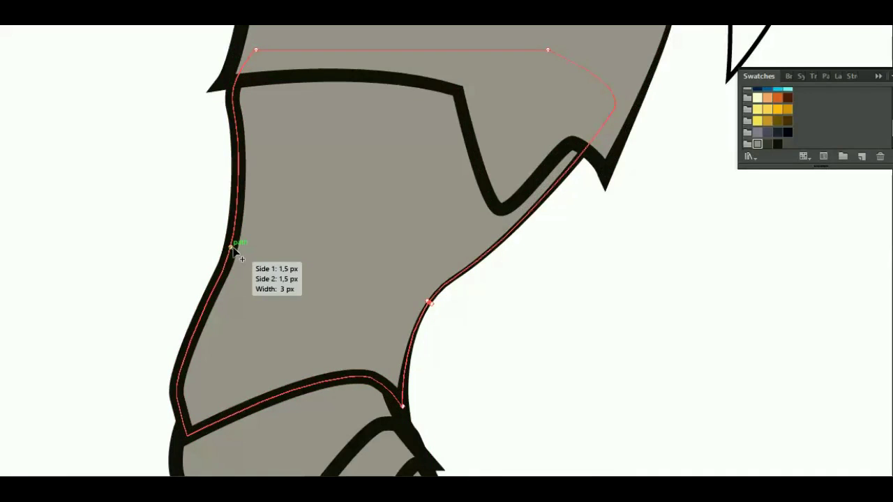
{"action": "left_click_drag", "start_coordinate": [233, 247], "coordinate": [235, 250]}
Thin the heel outlines and both diagonal strap outlines toward the toe, then zoom out.
{"action": "scroll", "coordinate": [343, 307], "scroll_direction": "down", "scroll_amount": 2}
{"action": "scroll", "coordinate": [345, 316], "scroll_direction": "down", "scroll_amount": 3}
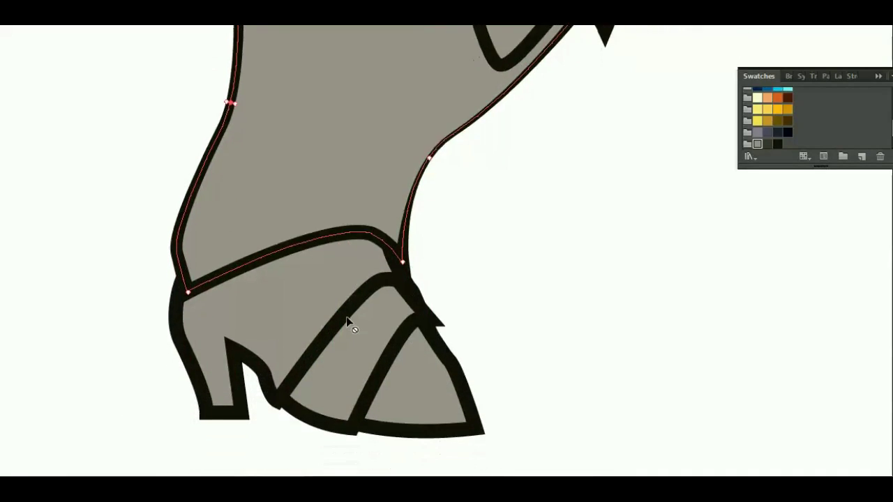
{"action": "left_click_drag", "start_coordinate": [201, 349], "coordinate": [198, 352]}
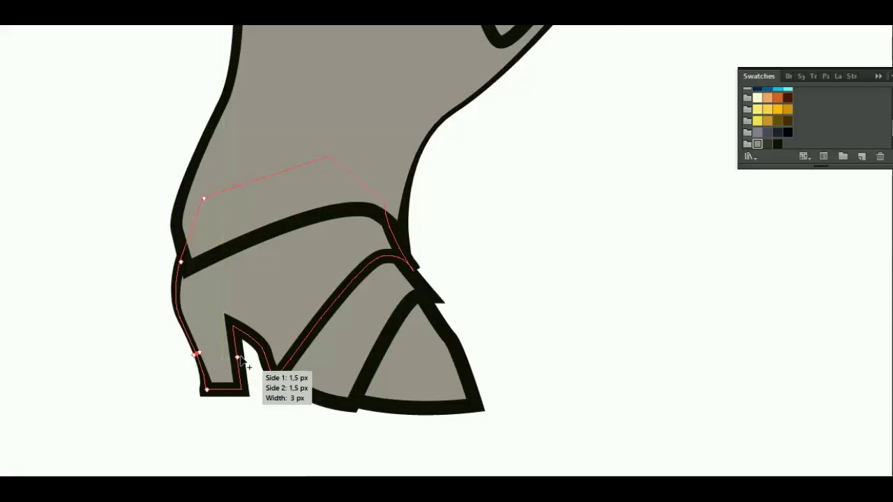
{"action": "left_click_drag", "start_coordinate": [239, 351], "coordinate": [240, 355]}
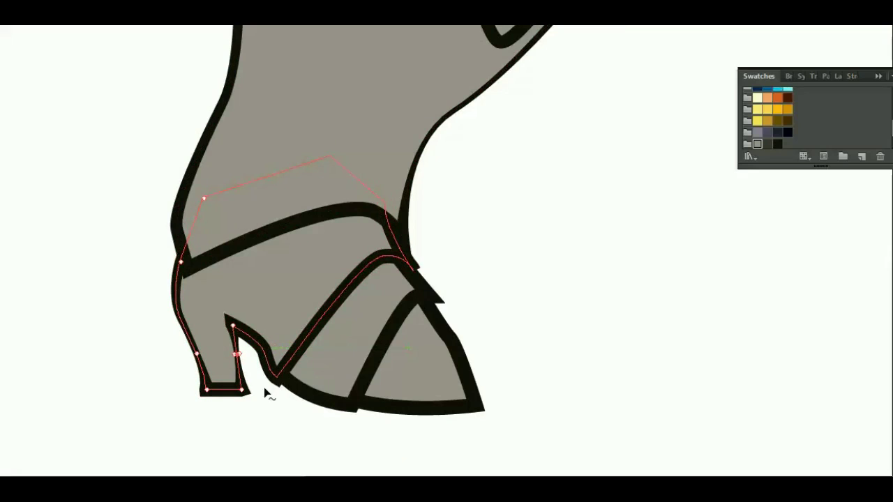
{"action": "left_click_drag", "start_coordinate": [335, 303], "coordinate": [335, 306]}
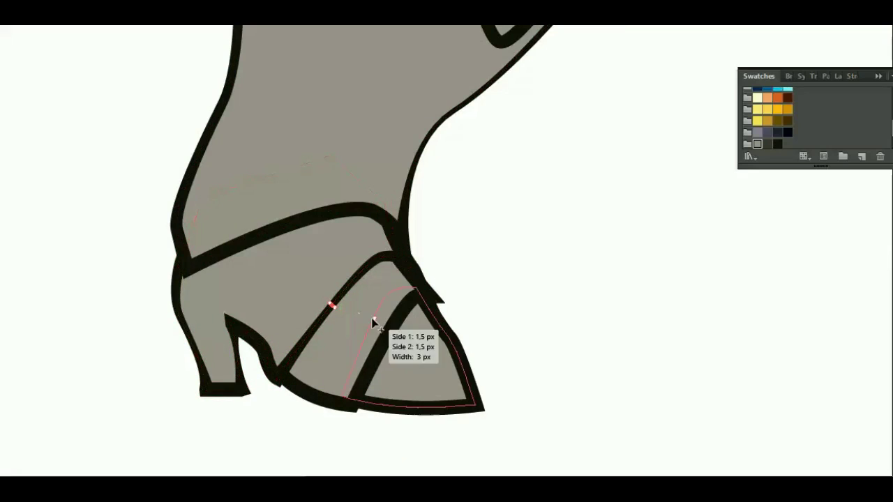
{"action": "left_click_drag", "start_coordinate": [382, 340], "coordinate": [384, 343]}
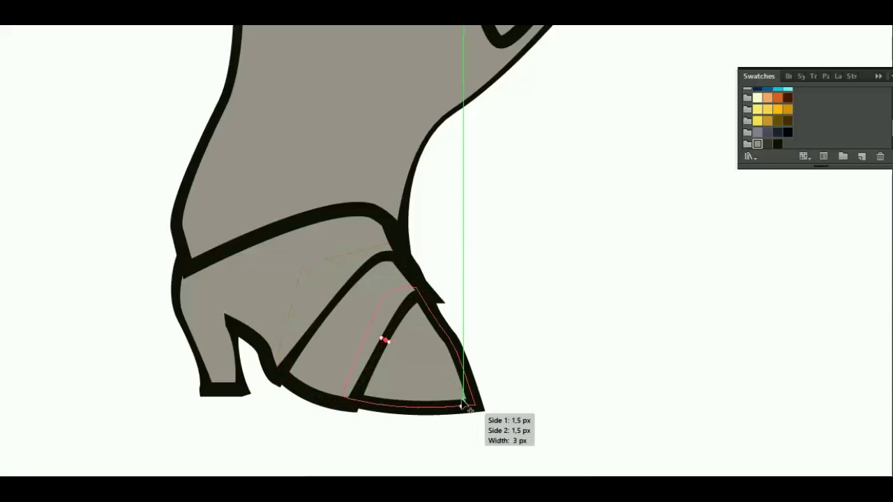
{"action": "left_click_drag", "start_coordinate": [479, 409], "coordinate": [475, 404]}
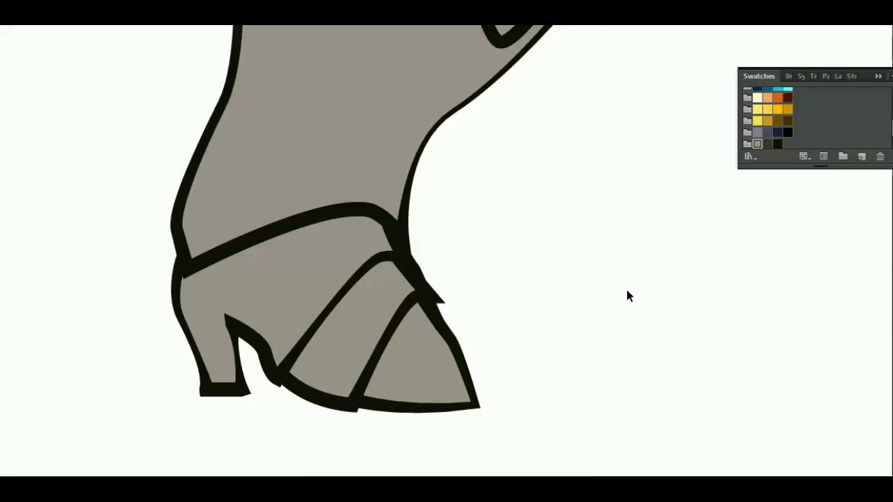
{"action": "key", "text": "ctrl+minus"}
{"action": "key", "text": "ctrl+minus"}
Fill the outstretched arm-and-hand path with the dark navy-grey swatch.
{"action": "scroll", "coordinate": [627, 289], "scroll_direction": "up", "scroll_amount": 5}
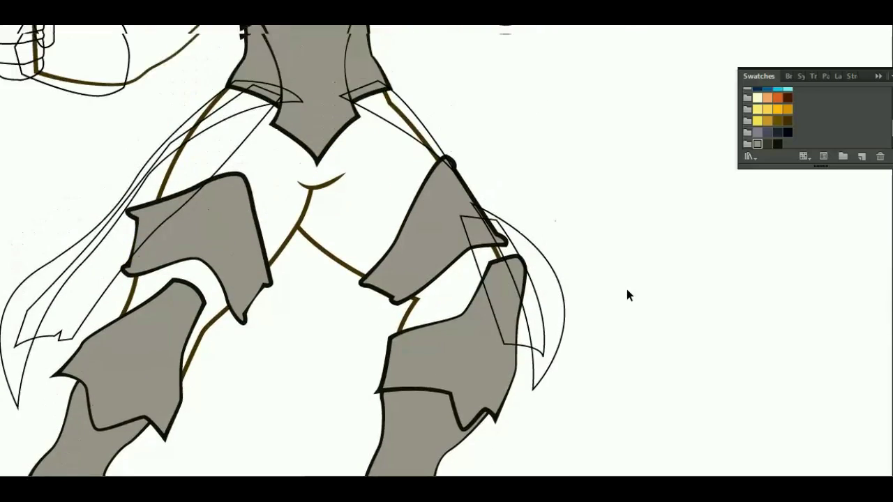
{"action": "scroll", "coordinate": [627, 289], "scroll_direction": "up", "scroll_amount": 5}
{"action": "scroll", "coordinate": [625, 286], "scroll_direction": "up", "scroll_amount": 1}
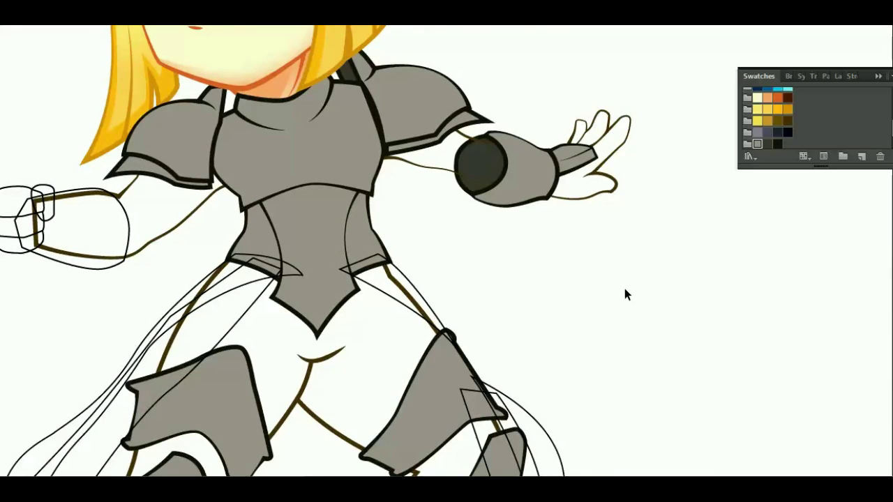
{"action": "scroll", "coordinate": [626, 294], "scroll_direction": "up", "scroll_amount": 3}
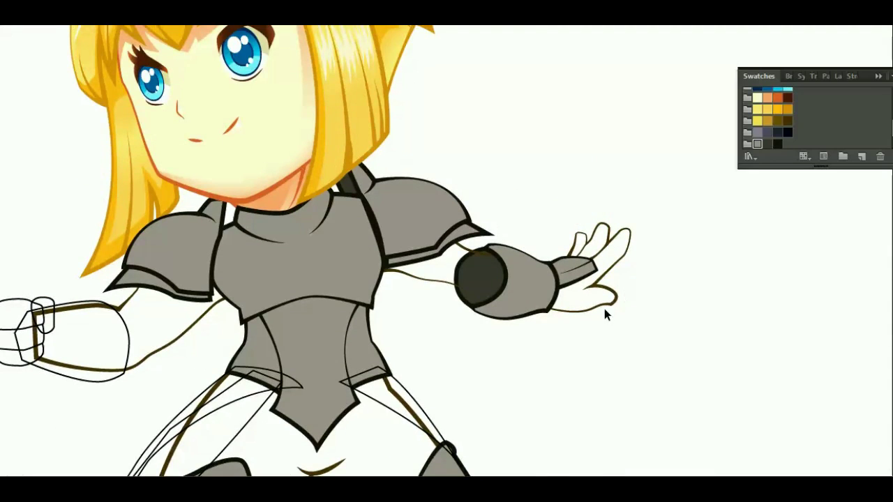
{"action": "left_click", "coordinate": [604, 308]}
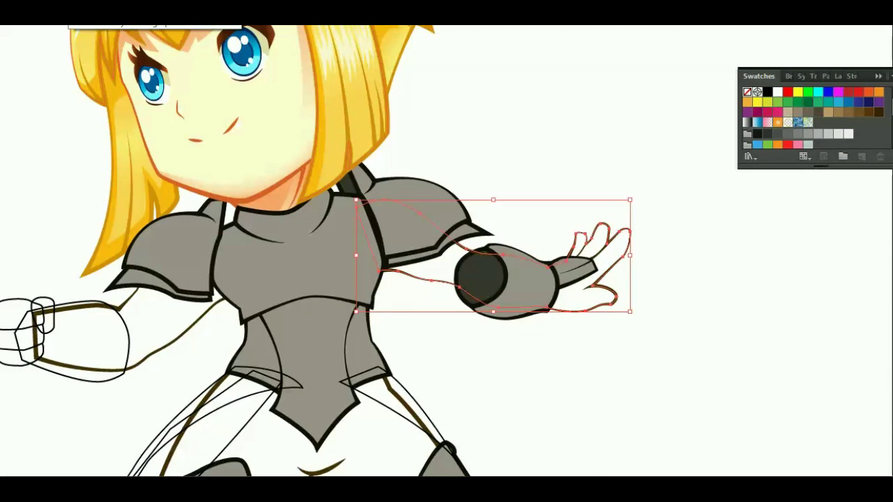
{"action": "left_click", "coordinate": [16, 65]}
{"action": "key", "text": "a"}
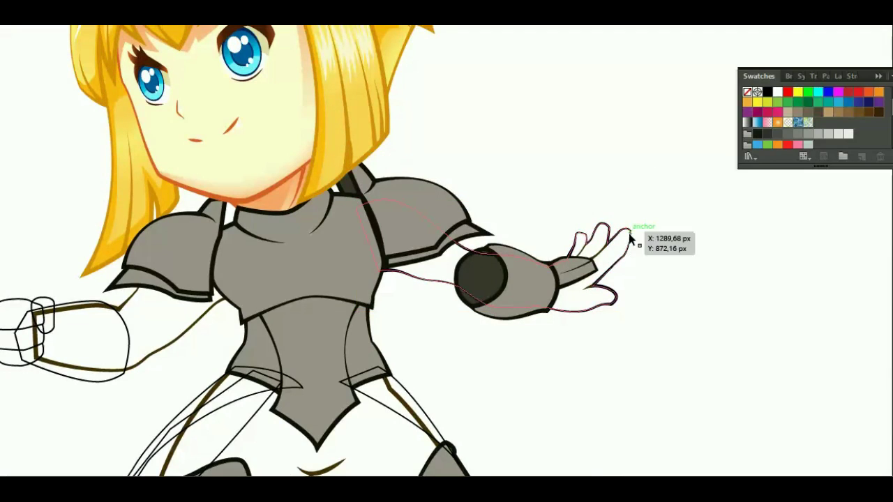
{"action": "key", "text": "v"}
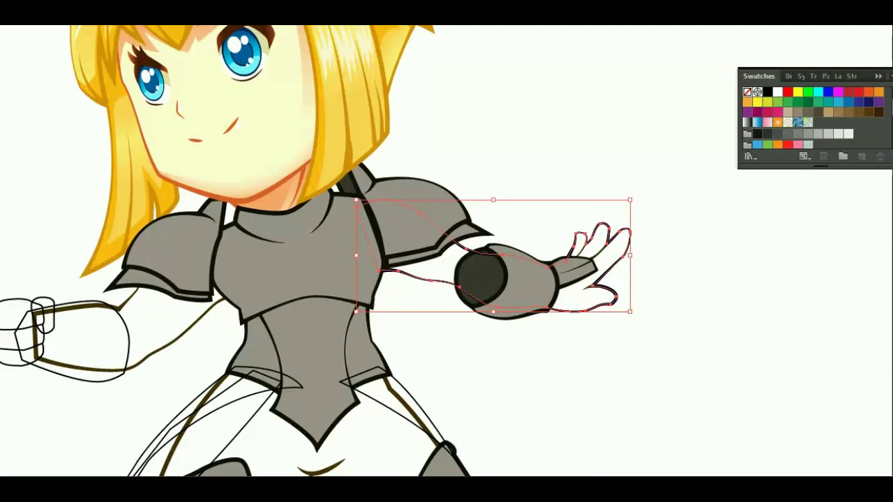
{"action": "scroll", "coordinate": [810, 118], "scroll_direction": "down", "scroll_amount": 3}
{"action": "left_click", "coordinate": [758, 144]}
{"action": "left_click", "coordinate": [769, 144]}
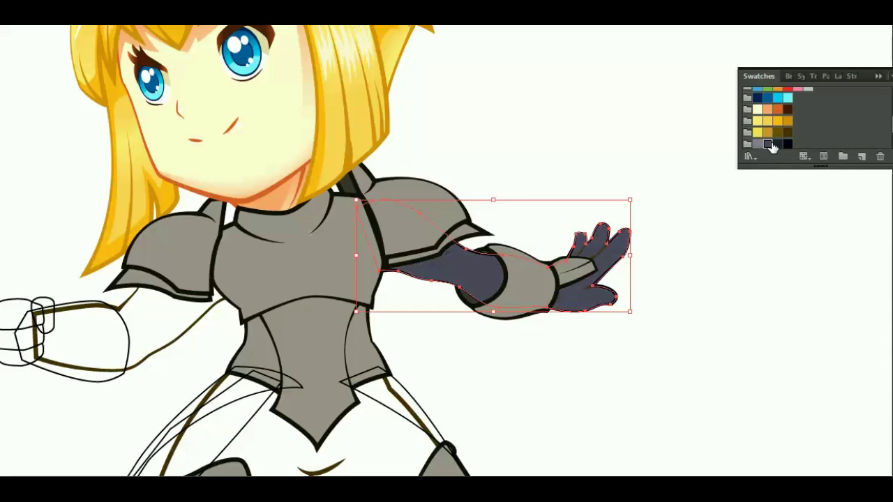
{"action": "left_click", "coordinate": [736, 235]}
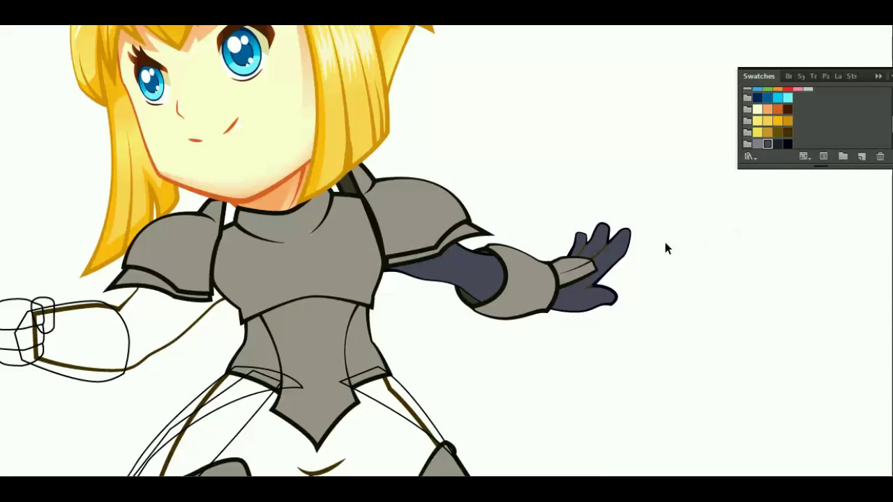
{"action": "mouse_move", "coordinate": [604, 256]}
{"action": "left_mouse_down"}
{"action": "mouse_move", "coordinate": [588, 244]}
{"action": "mouse_move", "coordinate": [592, 290]}
{"action": "left_mouse_up"}
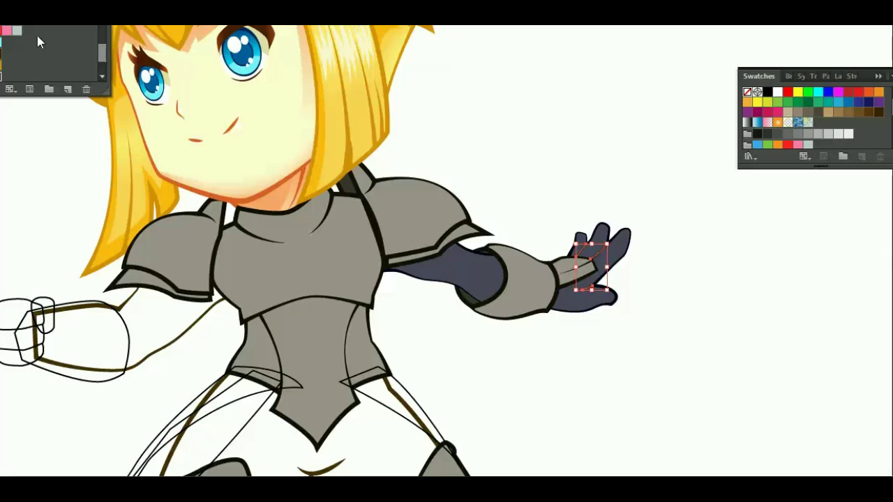
{"action": "left_click", "coordinate": [688, 207]}
Turn all the brown leg strokes black.
{"action": "left_click_drag", "start_coordinate": [689, 292], "coordinate": [740, 289]}
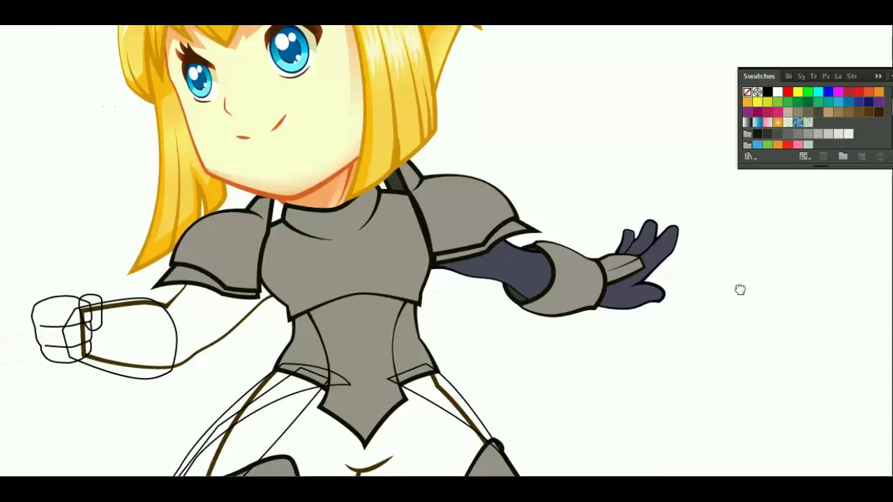
{"action": "left_click_drag", "start_coordinate": [573, 388], "coordinate": [590, 237]}
{"action": "left_click_drag", "start_coordinate": [409, 302], "coordinate": [409, 300]}
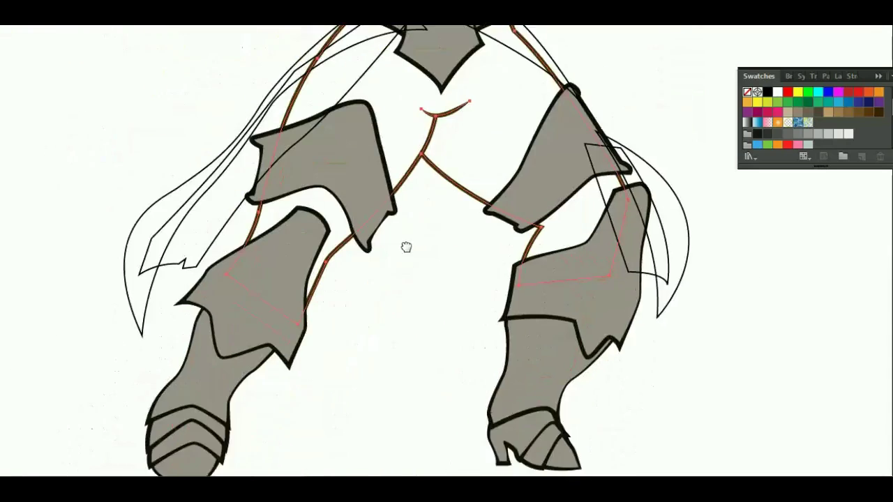
{"action": "left_click_drag", "start_coordinate": [351, 439], "coordinate": [425, 312]}
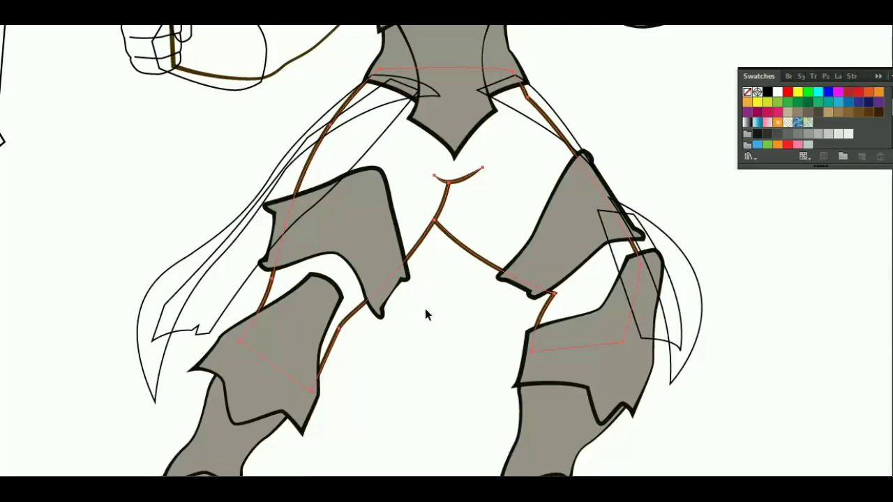
{"action": "left_click", "coordinate": [411, 251]}
{"action": "key", "text": "F5"}
{"action": "left_click", "coordinate": [2, 61]}
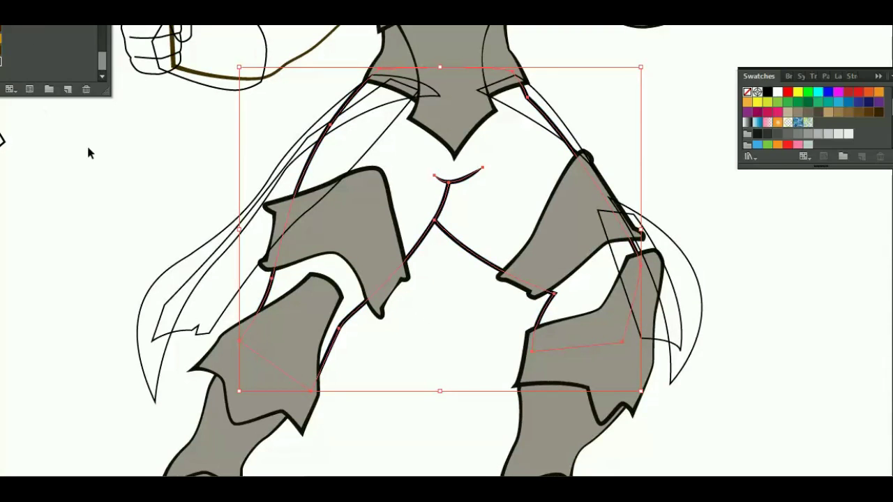
{"action": "left_click", "coordinate": [89, 151]}
Fill the leg shape with the grayish navy swatch.
{"action": "left_click", "coordinate": [457, 248]}
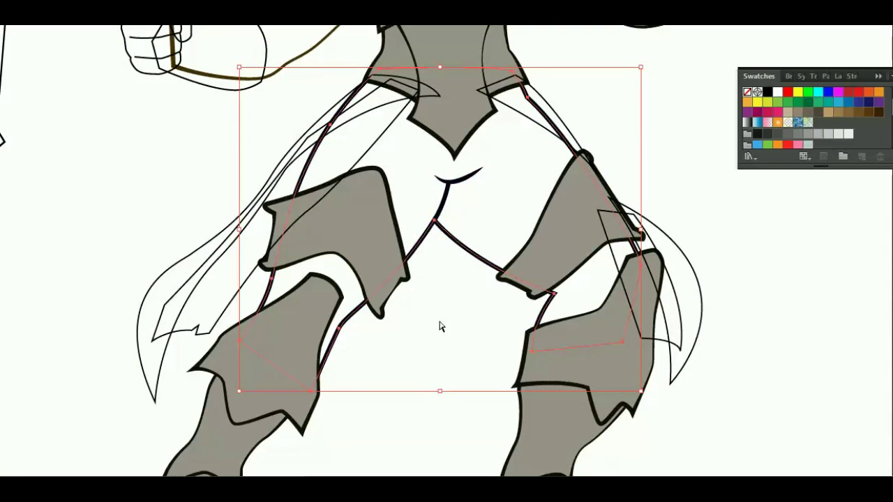
{"action": "scroll", "coordinate": [810, 119], "scroll_direction": "down", "scroll_amount": 3}
{"action": "left_click", "coordinate": [787, 144]}
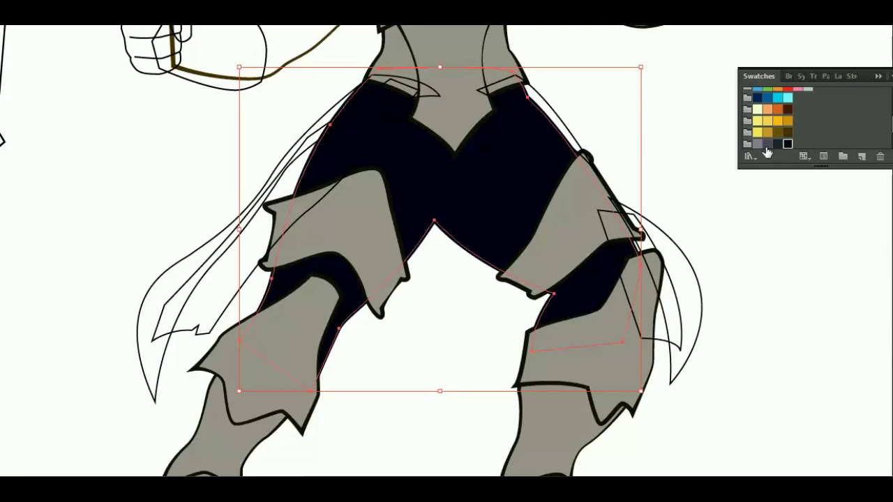
{"action": "left_click", "coordinate": [768, 144]}
Swap the raised arm path's stroke and fill, then fill it dark slate (R75 G73 B95).
{"action": "scroll", "coordinate": [628, 209], "scroll_direction": "down", "scroll_amount": 3}
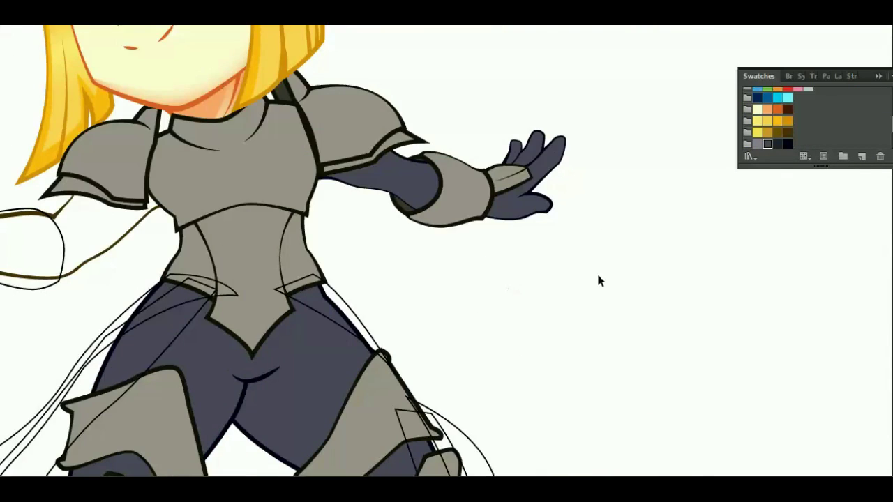
{"action": "scroll", "coordinate": [687, 265], "scroll_direction": "up", "scroll_amount": 2}
{"action": "scroll", "coordinate": [697, 266], "scroll_direction": "up", "scroll_amount": 1}
{"action": "scroll", "coordinate": [698, 266], "scroll_direction": "up", "scroll_amount": 1}
{"action": "scroll", "coordinate": [772, 269], "scroll_direction": "down", "scroll_amount": 1}
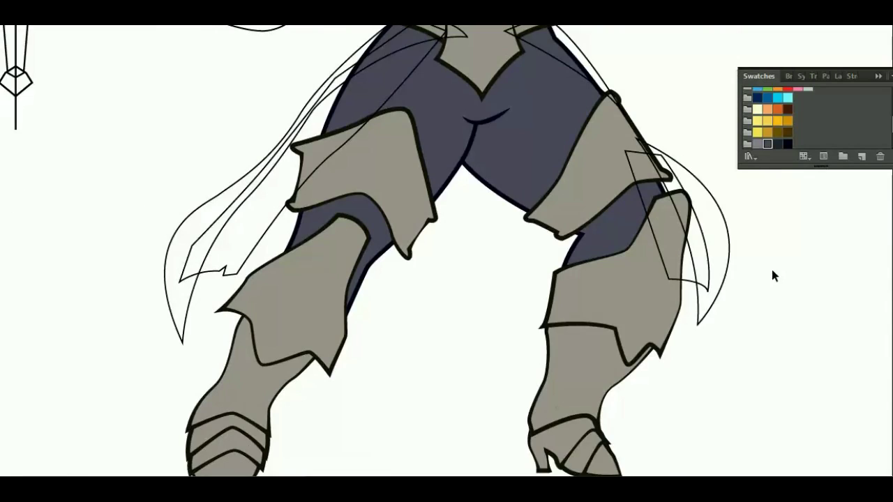
{"action": "scroll", "coordinate": [774, 263], "scroll_direction": "up", "scroll_amount": 2}
{"action": "scroll", "coordinate": [774, 261], "scroll_direction": "up", "scroll_amount": 2}
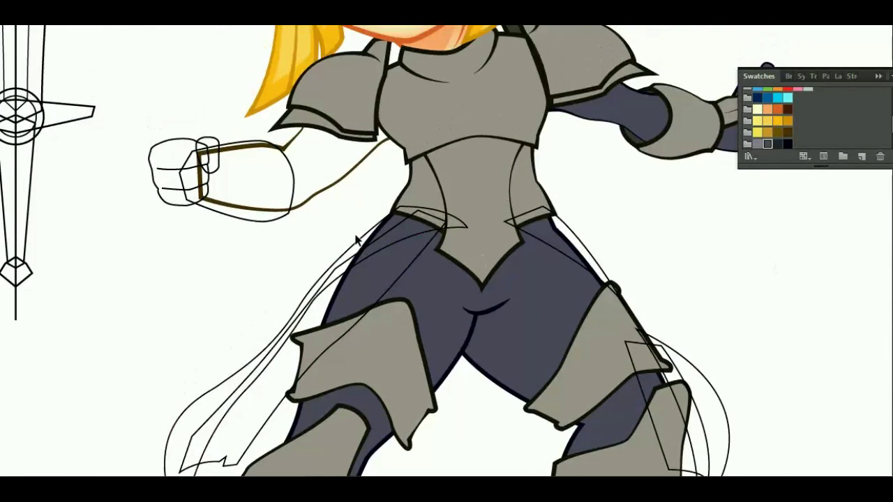
{"action": "left_click", "coordinate": [346, 181]}
{"action": "left_click", "coordinate": [130, 277]}
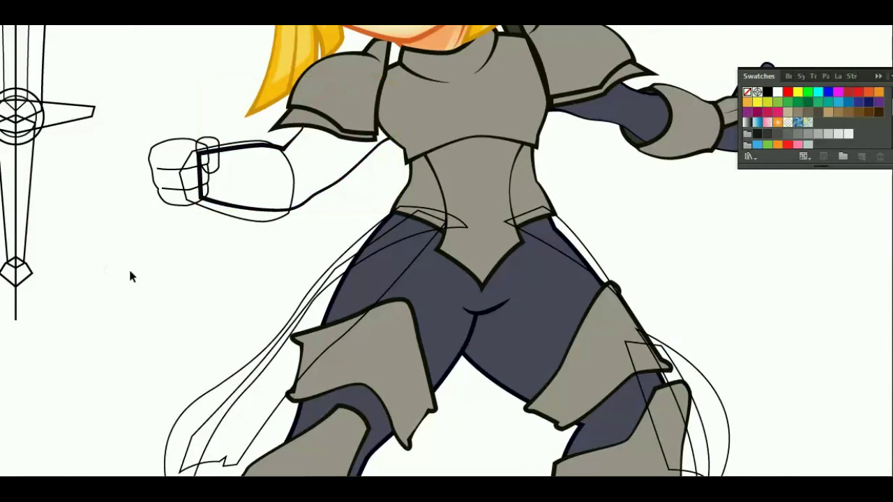
{"action": "left_click", "coordinate": [343, 189]}
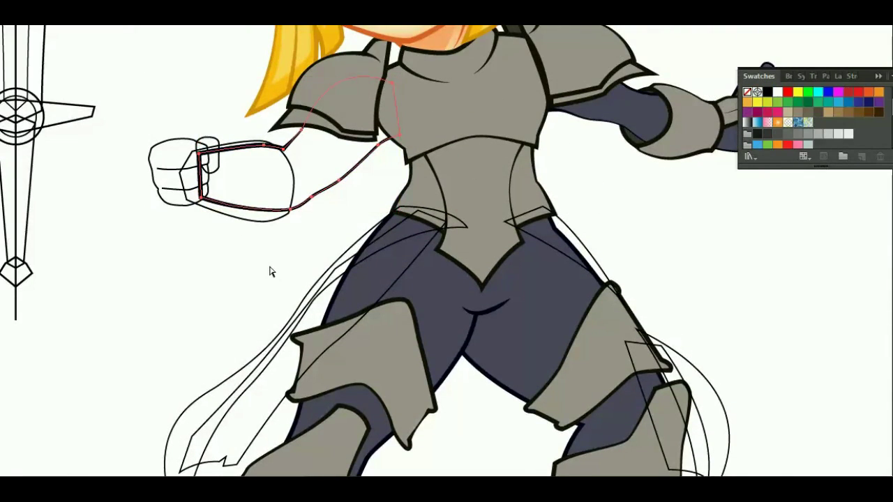
{"action": "key", "text": "shift+x"}
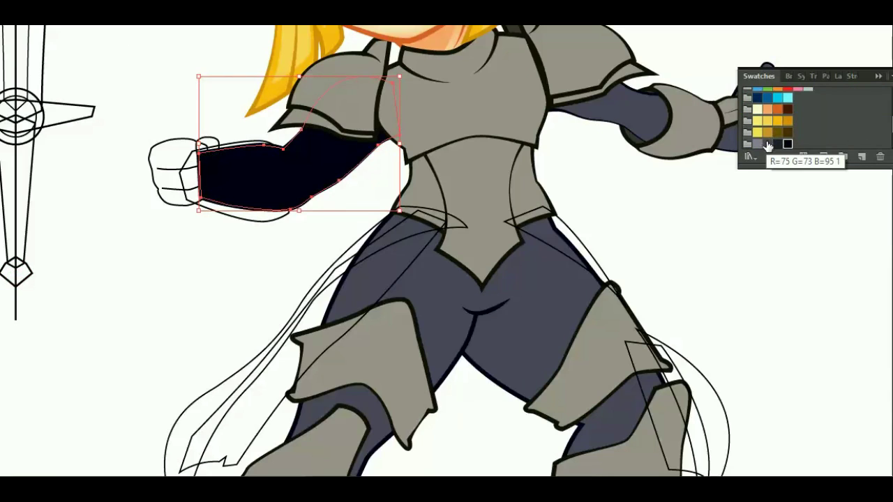
{"action": "left_click", "coordinate": [768, 144]}
{"action": "left_click", "coordinate": [734, 288]}
{"action": "scroll", "coordinate": [734, 287], "scroll_direction": "up", "scroll_amount": 3}
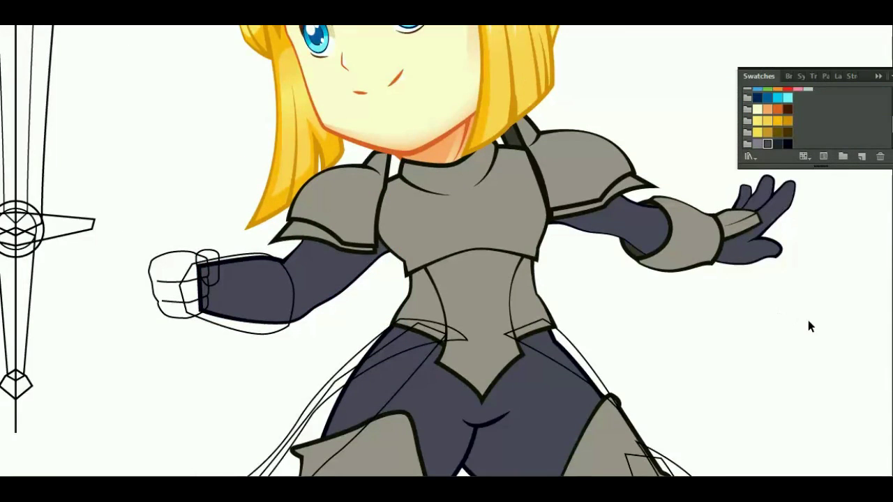
{"action": "scroll", "coordinate": [809, 320], "scroll_direction": "up", "scroll_amount": 1}
{"action": "scroll", "coordinate": [811, 320], "scroll_direction": "down", "scroll_amount": 2}
{"action": "scroll", "coordinate": [810, 321], "scroll_direction": "down", "scroll_amount": 1}
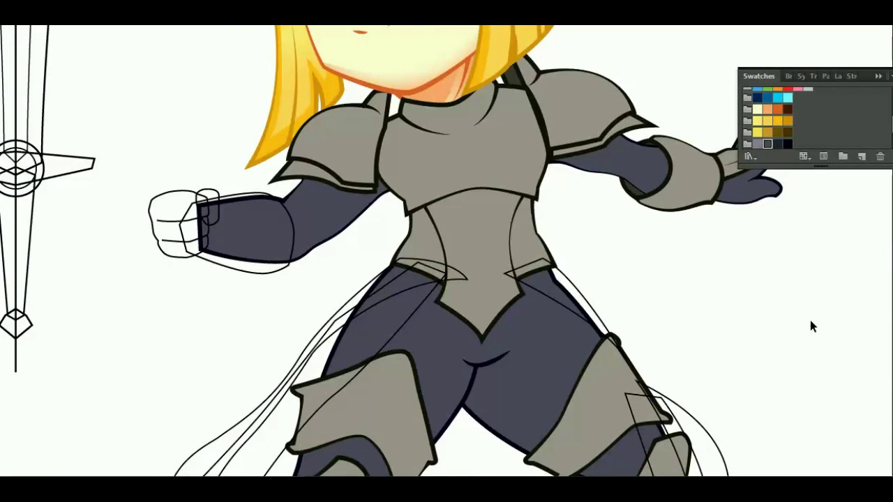
{"action": "scroll", "coordinate": [810, 321], "scroll_direction": "down", "scroll_amount": 1}
{"action": "scroll", "coordinate": [810, 321], "scroll_direction": "down", "scroll_amount": 1}
{"action": "scroll", "coordinate": [810, 321], "scroll_direction": "down", "scroll_amount": 1}
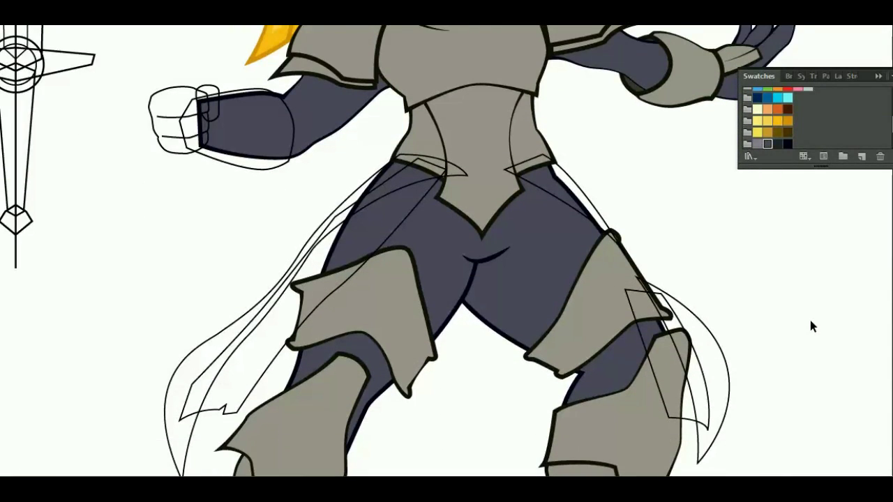
{"action": "scroll", "coordinate": [693, 230], "scroll_direction": "up", "scroll_amount": 1}
{"action": "scroll", "coordinate": [694, 238], "scroll_direction": "up", "scroll_amount": 2}
{"action": "scroll", "coordinate": [693, 245], "scroll_direction": "up", "scroll_amount": 1}
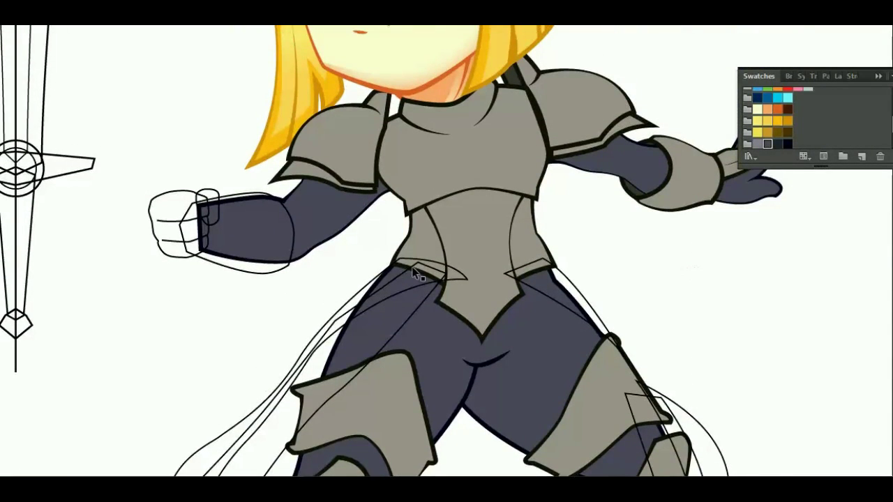
Pen-draw two curved shading paths across the lower breastplate, one on each side.
{"action": "left_click_drag", "start_coordinate": [253, 80], "coordinate": [701, 296]}
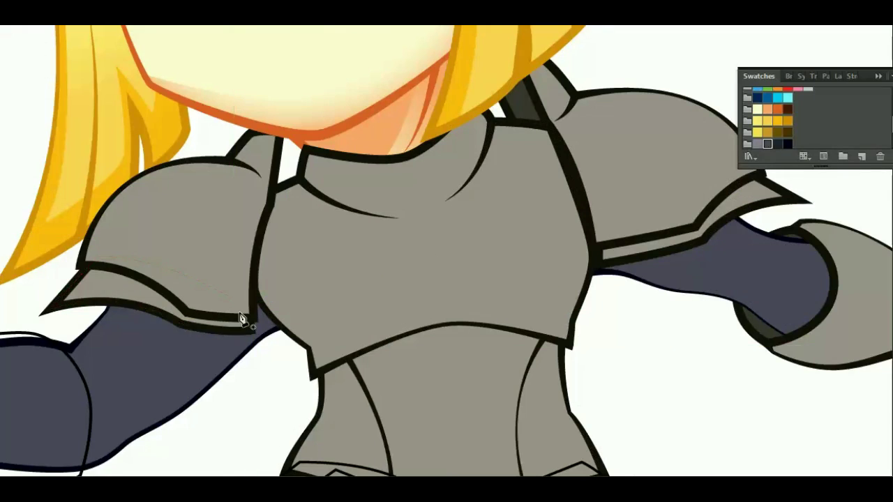
{"action": "left_click", "coordinate": [310, 349]}
{"action": "left_click_drag", "start_coordinate": [428, 305], "coordinate": [440, 304]}
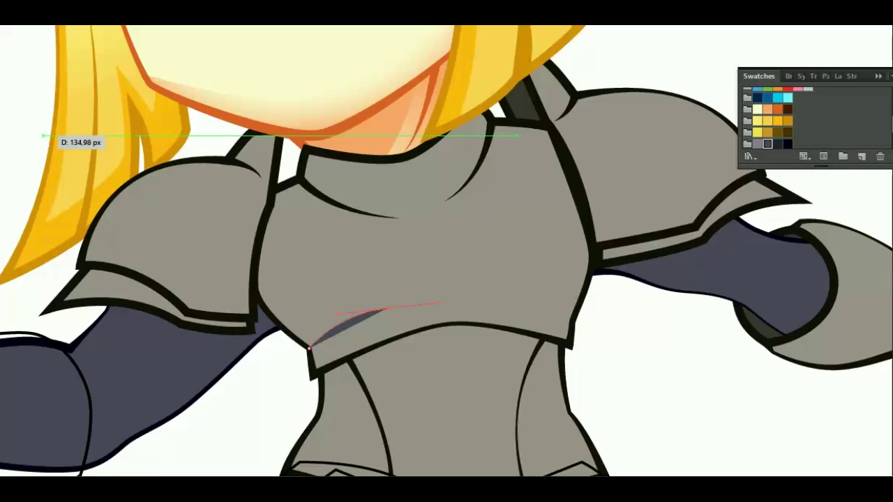
{"action": "left_click", "coordinate": [43, 135], "text": "ctrl"}
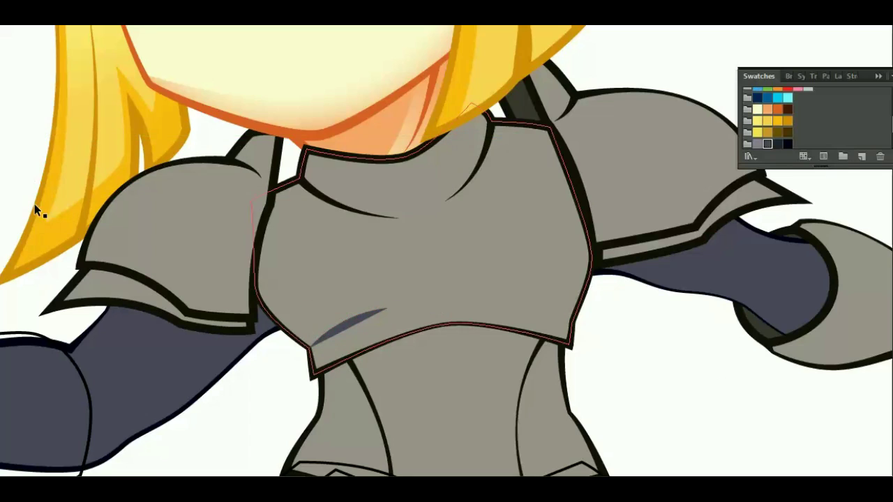
{"action": "left_click", "coordinate": [577, 326]}
{"action": "left_click_drag", "start_coordinate": [486, 304], "coordinate": [427, 302]}
{"action": "key", "text": "ctrl"}
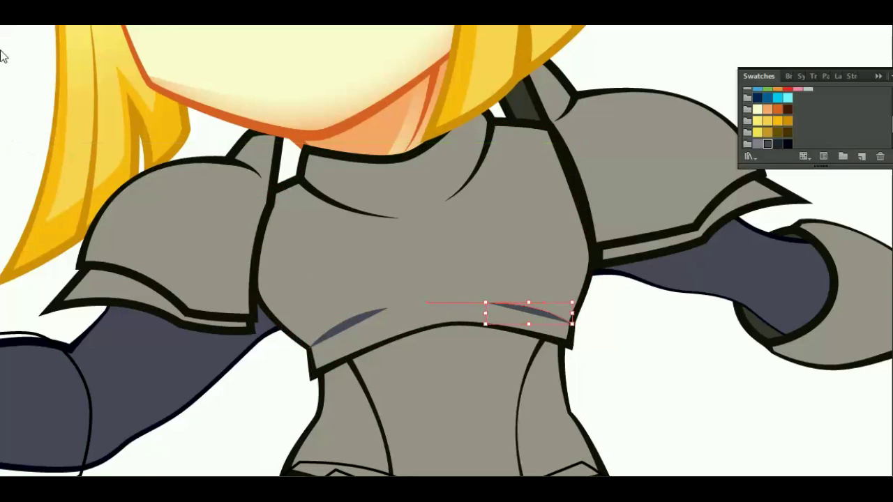
Convert both curves to thin strokes with a tapered width profile.
{"action": "left_click", "coordinate": [372, 315], "text": "shift"}
{"action": "key", "text": "shift+x"}
{"action": "left_click", "coordinate": [176, 87]}
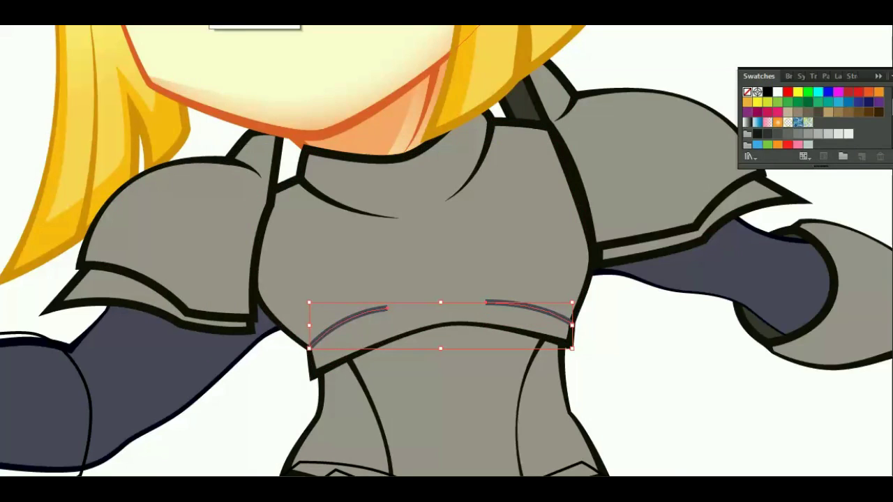
{"action": "left_click", "coordinate": [182, 115]}
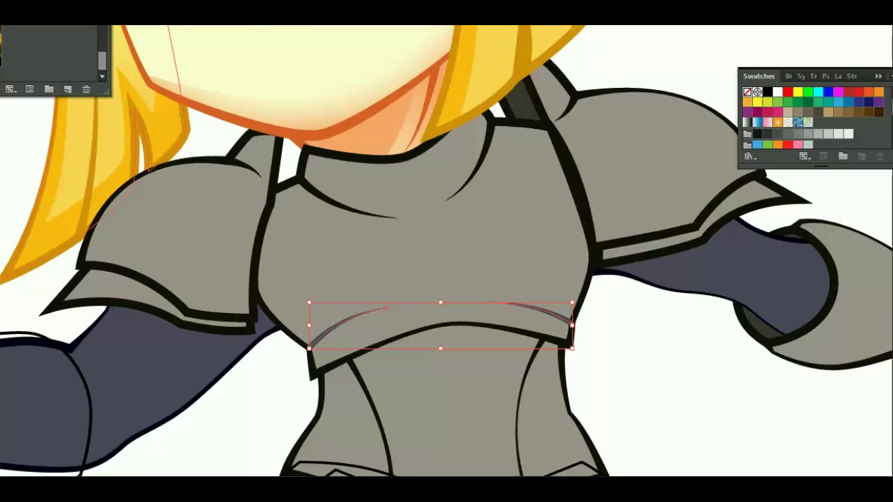
{"action": "left_click", "coordinate": [676, 364]}
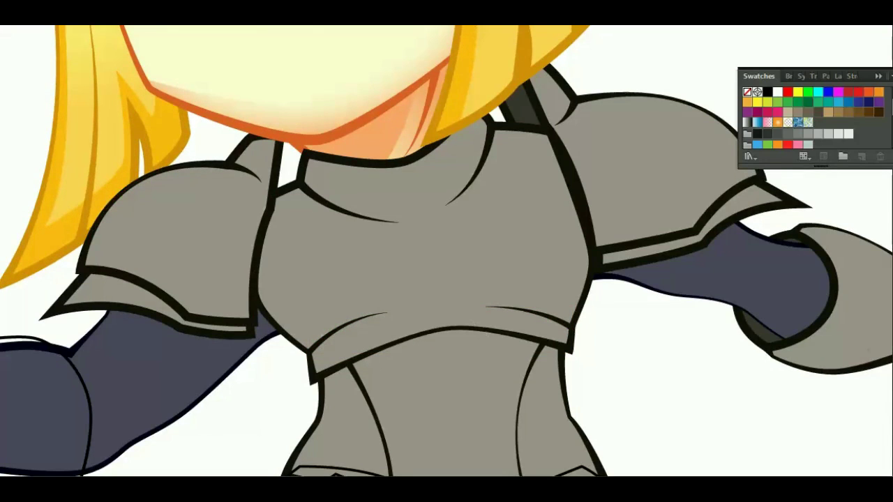
Pen-draw a closed shadow outline across the lower half of the breastplate.
{"action": "left_click", "coordinate": [260, 351]}
{"action": "left_click_drag", "start_coordinate": [292, 257], "coordinate": [308, 256]}
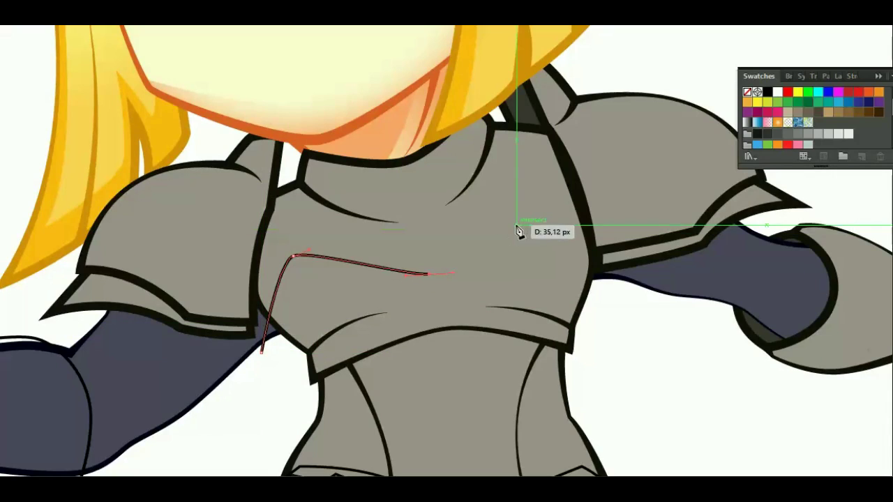
{"action": "left_click_drag", "start_coordinate": [517, 226], "coordinate": [535, 225]}
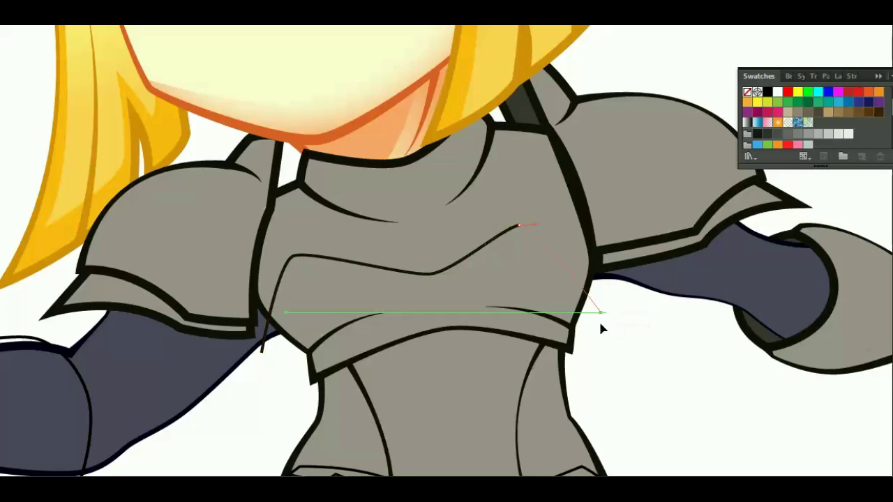
{"action": "left_click_drag", "start_coordinate": [600, 313], "coordinate": [600, 347]}
{"action": "left_click", "coordinate": [478, 392]}
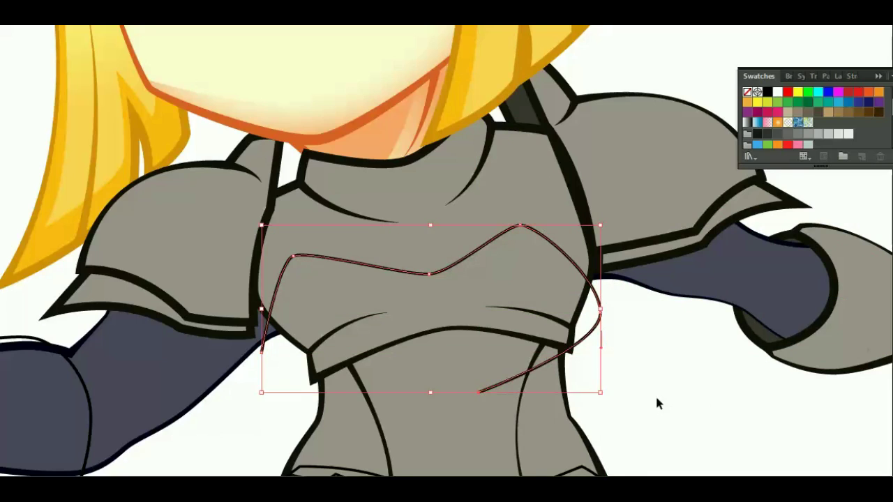
{"action": "left_click", "coordinate": [656, 396]}
{"action": "left_click", "coordinate": [245, 421]}
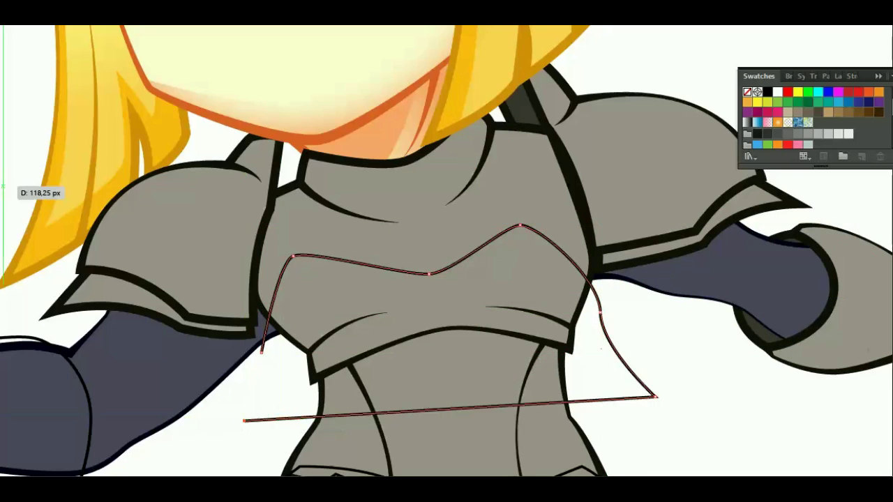
Intersect the outline with the chest armour, fill it dark grey and keep it in front.
{"action": "left_click", "coordinate": [489, 293]}
{"action": "left_click", "coordinate": [621, 359], "text": "shift"}
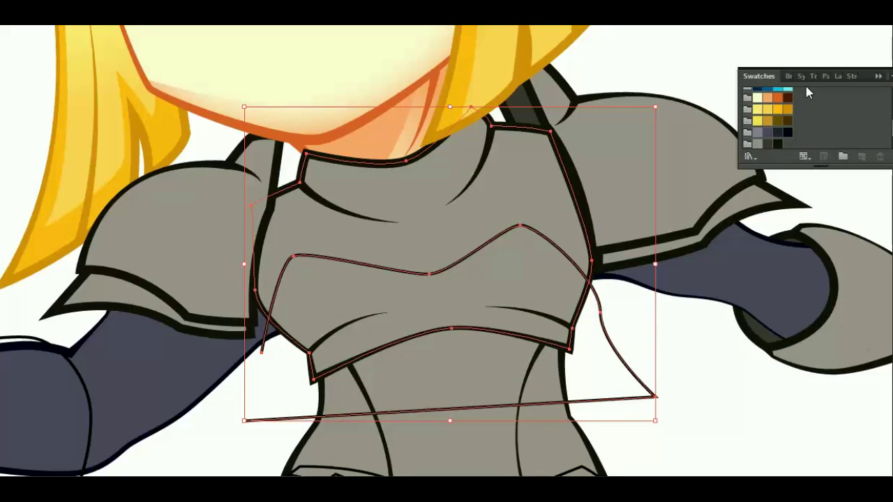
{"action": "left_click", "coordinate": [827, 77]}
{"action": "left_click", "coordinate": [803, 111]}
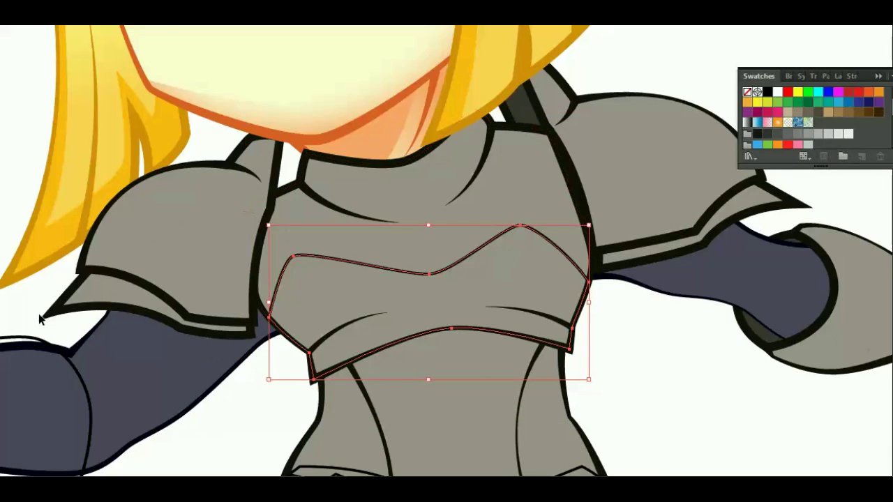
{"action": "key", "text": "shift+x"}
{"action": "left_click", "coordinate": [768, 143]}
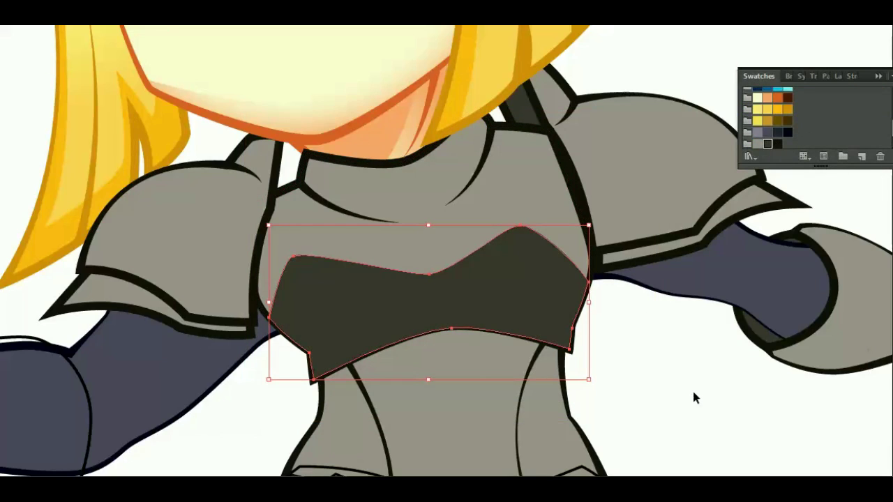
{"action": "key", "text": "ctrl+["}
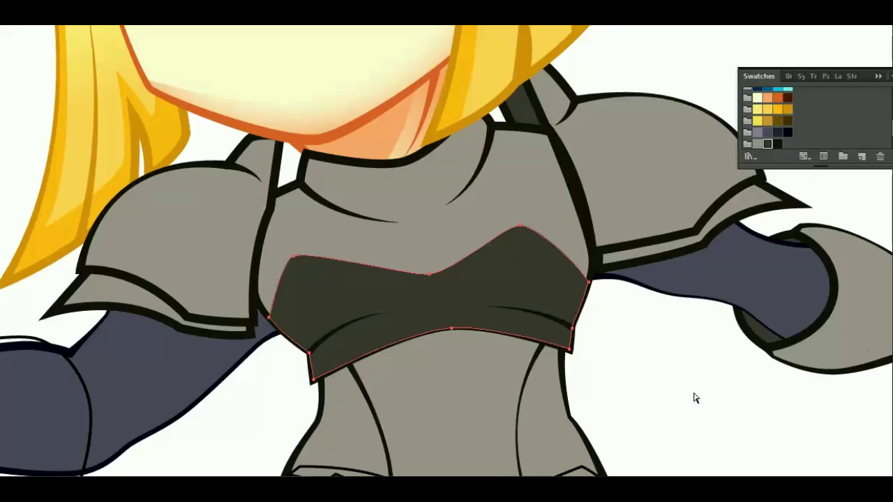
{"action": "key", "text": "ctrl+["}
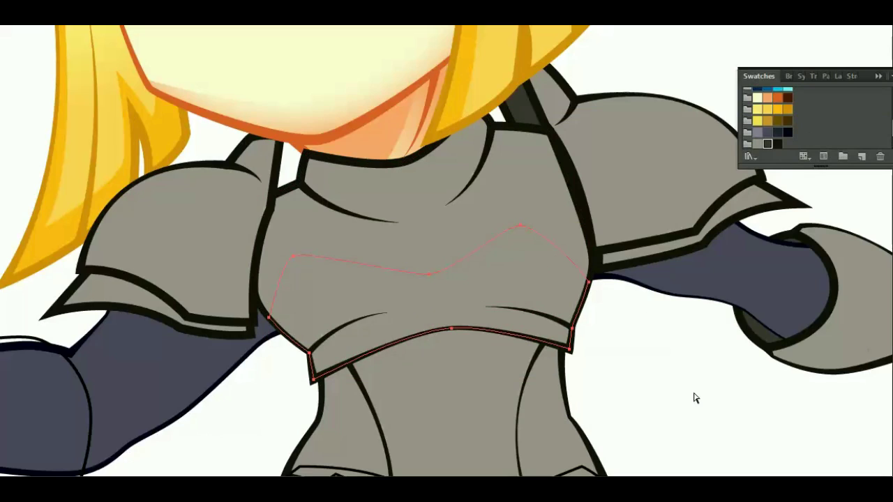
{"action": "key", "text": "ctrl+z"}
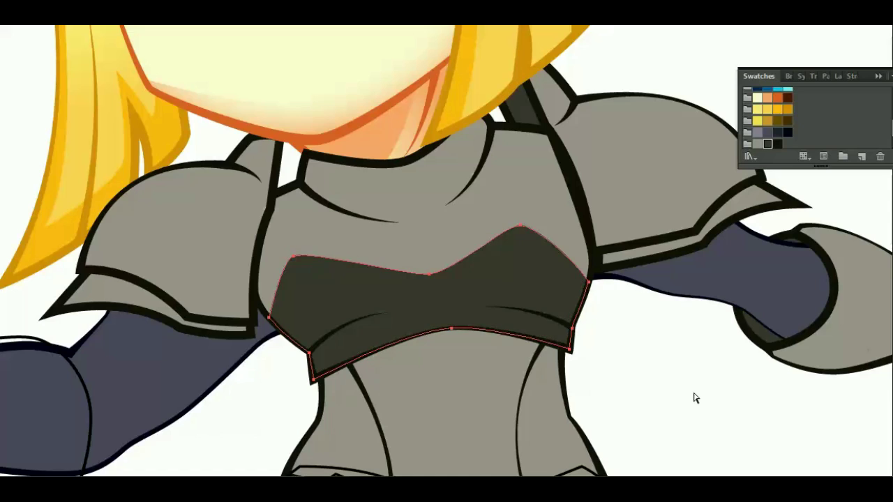
{"action": "left_click", "coordinate": [710, 387]}
{"action": "scroll", "coordinate": [710, 387], "scroll_direction": "up", "scroll_amount": 2}
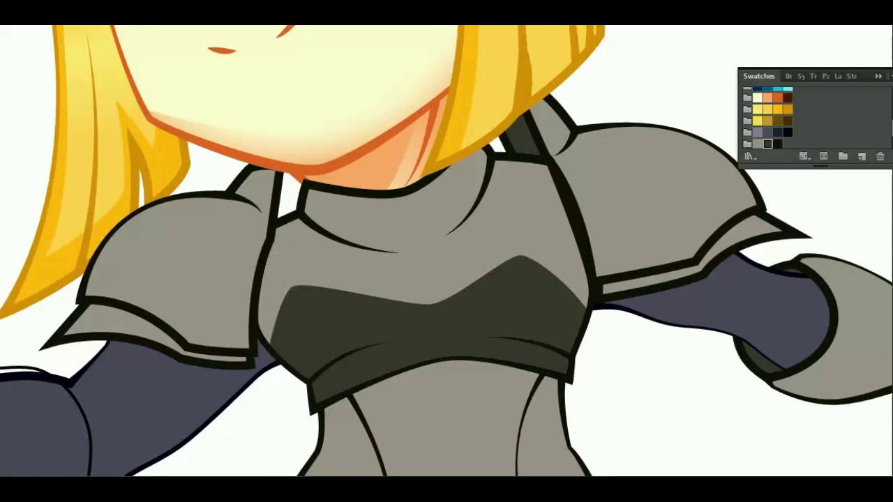
Begin the collar shadow path, curving from the right shoulder edge toward the neck.
{"action": "left_click", "coordinate": [397, 185]}
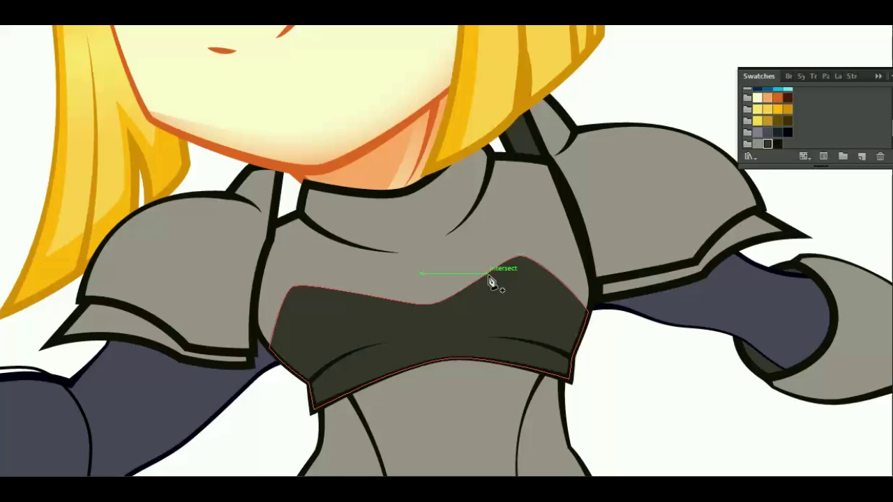
{"action": "scroll", "coordinate": [488, 277], "scroll_direction": "up", "scroll_amount": 2}
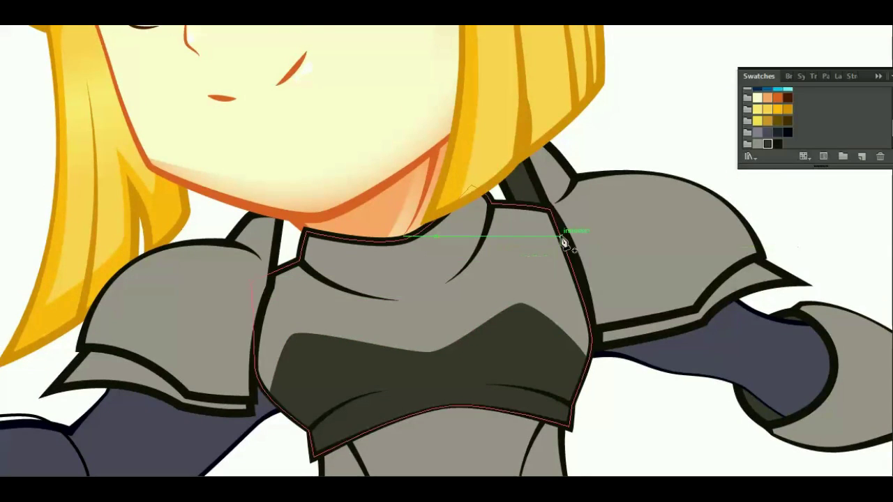
{"action": "left_click", "coordinate": [597, 277]}
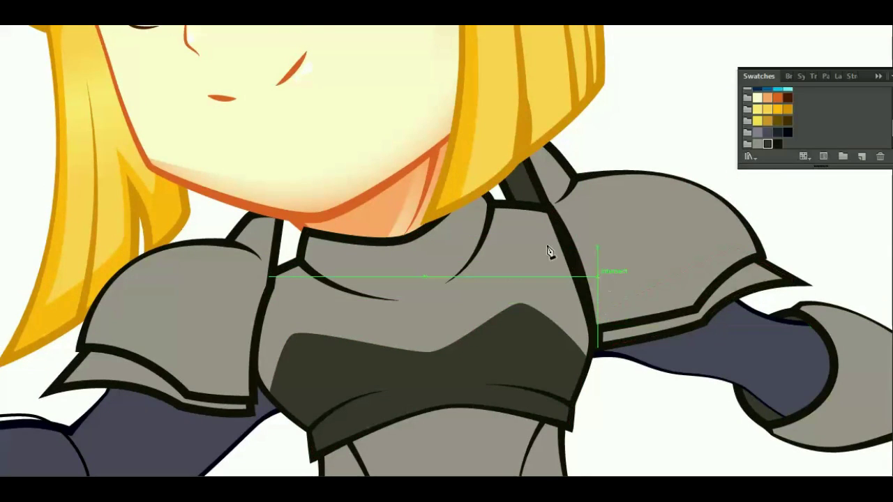
{"action": "left_click_drag", "start_coordinate": [492, 225], "coordinate": [501, 236]}
{"action": "left_click", "coordinate": [494, 227]}
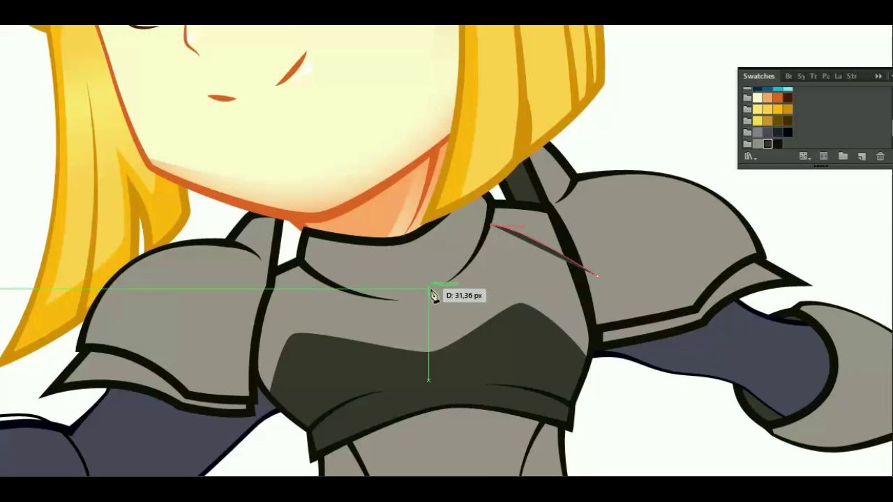
{"action": "left_click", "coordinate": [429, 291]}
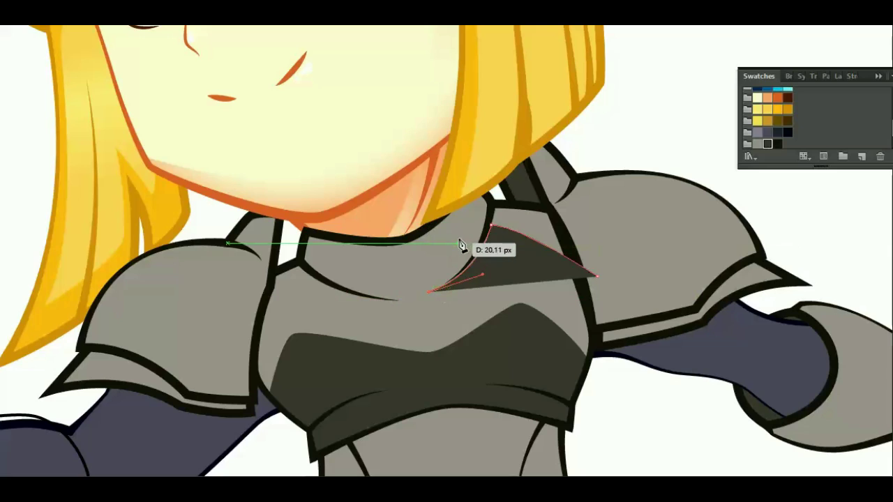
{"action": "left_click_drag", "start_coordinate": [459, 222], "coordinate": [444, 195]}
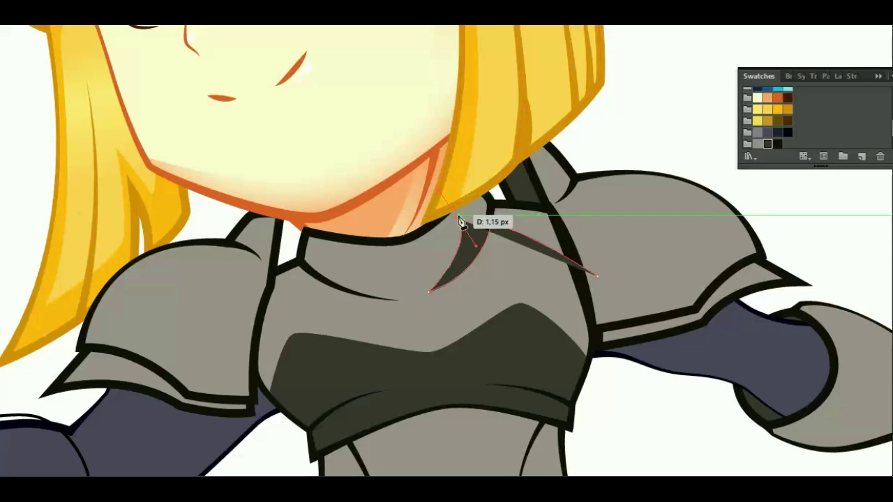
Complete the collar polygon with corners past the left shoulder, above the neck and upper right.
{"action": "left_click_drag", "start_coordinate": [348, 249], "coordinate": [286, 228]}
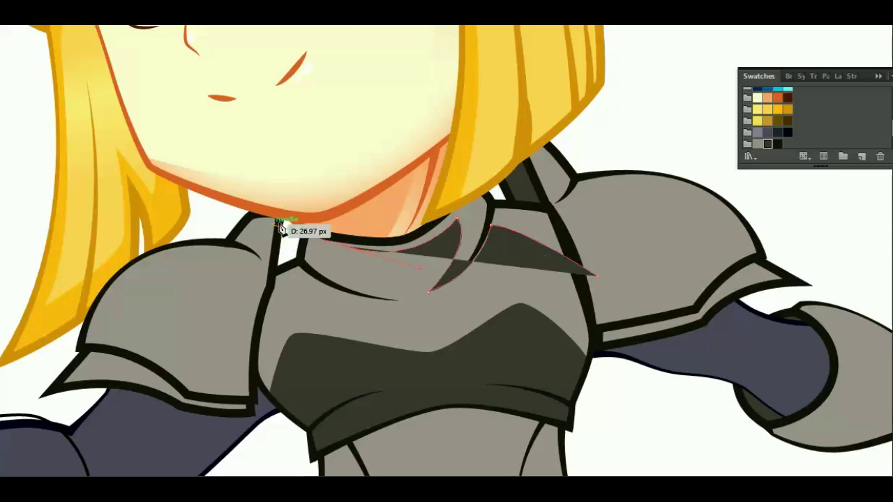
{"action": "left_click", "coordinate": [348, 249]}
{"action": "left_click_drag", "start_coordinate": [371, 298], "coordinate": [415, 315]}
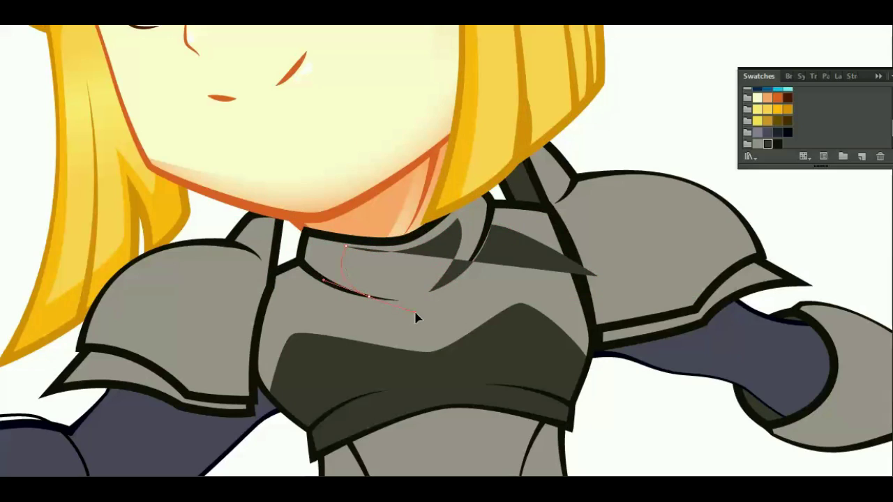
{"action": "left_click_drag", "start_coordinate": [297, 280], "coordinate": [300, 289]}
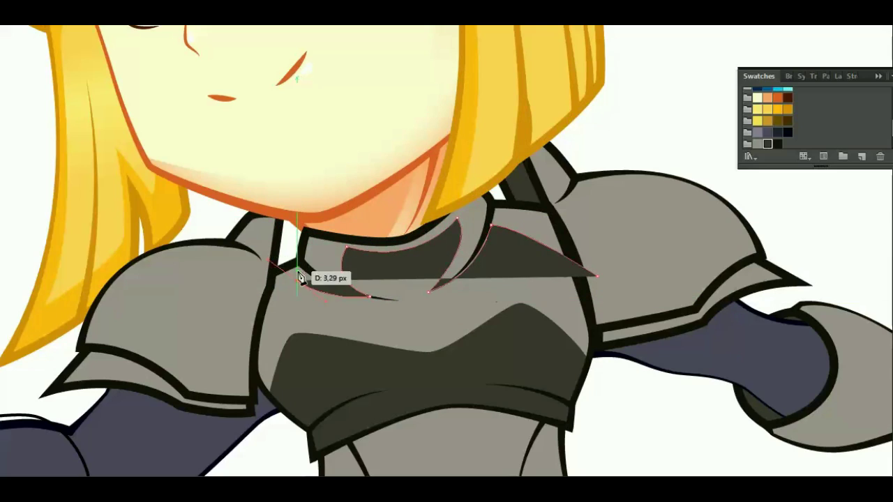
{"action": "left_click", "coordinate": [211, 331]}
{"action": "left_click", "coordinate": [290, 148]}
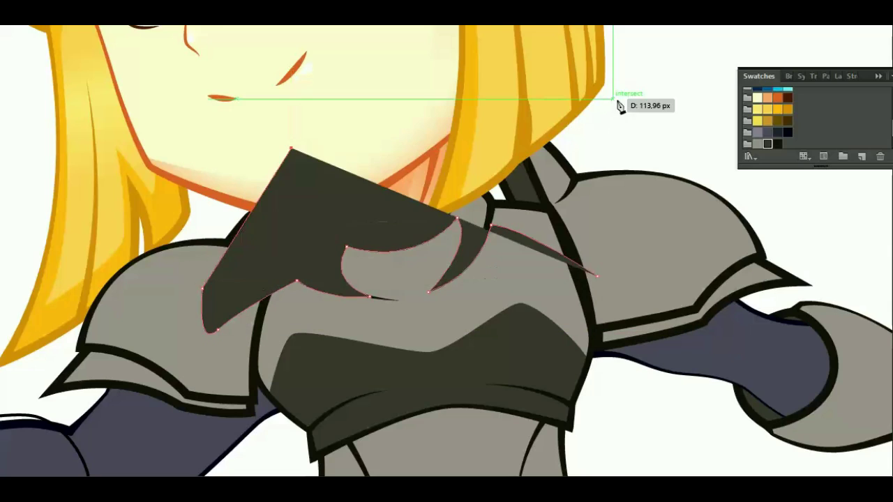
{"action": "left_click", "coordinate": [620, 100]}
{"action": "key", "text": "v"}
Shape Builder the collar polygon against the chest armour and delete the leftover piece.
{"action": "left_click", "coordinate": [505, 265]}
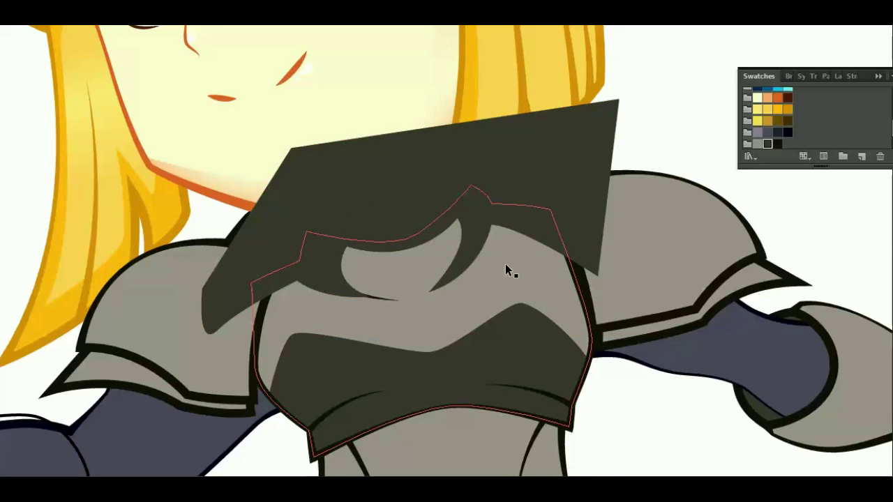
{"action": "key", "text": "a"}
{"action": "left_click", "coordinate": [263, 218], "text": "shift"}
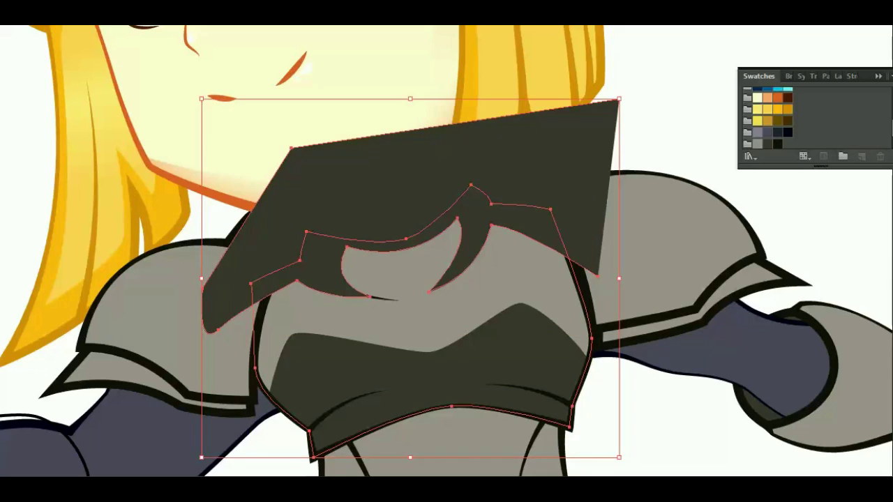
{"action": "key", "text": "shift+m"}
{"action": "left_click", "coordinate": [418, 258], "text": "alt"}
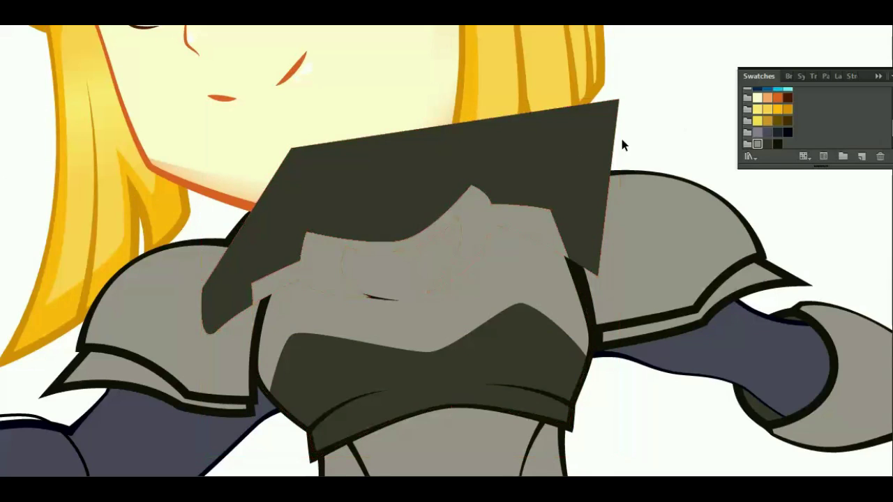
{"action": "key", "text": "v"}
{"action": "key", "text": "Delete"}
Fill the collar shadow path with the dark shade and deselect.
{"action": "left_click", "coordinate": [520, 266]}
{"action": "left_click", "coordinate": [634, 122]}
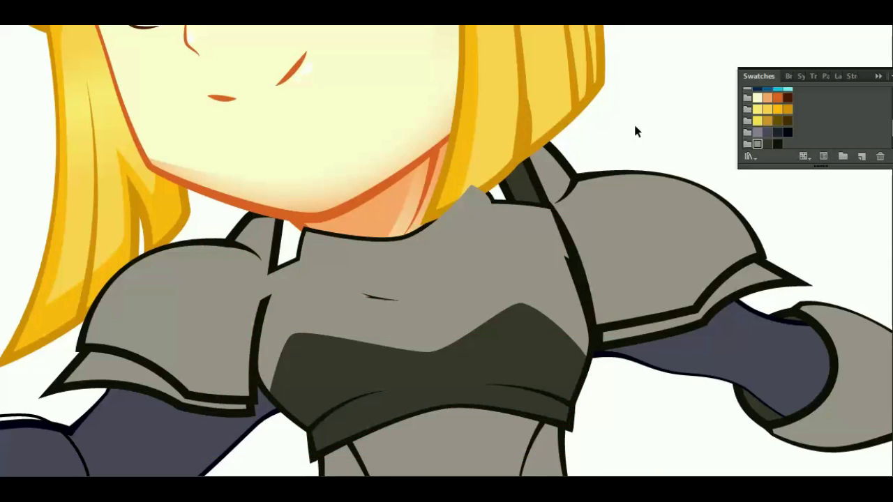
{"action": "left_click", "coordinate": [528, 236]}
{"action": "key", "text": "i"}
{"action": "left_click", "coordinate": [419, 363]}
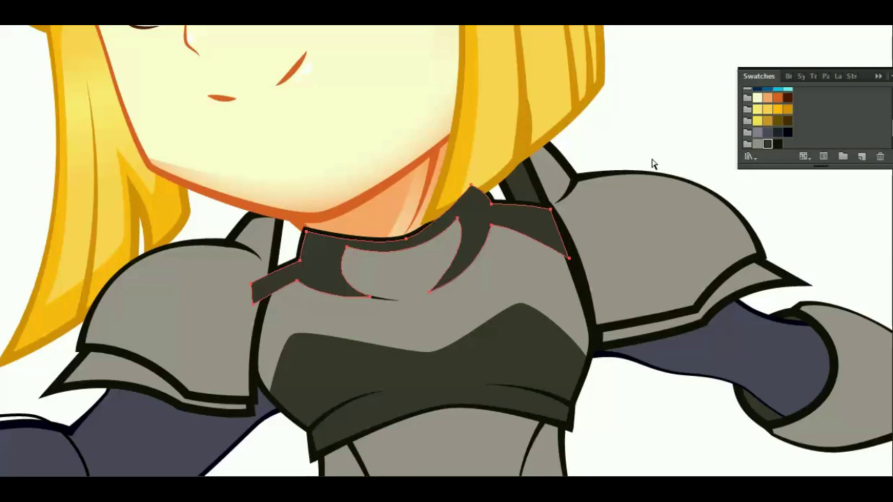
{"action": "key", "text": "ctrl+z"}
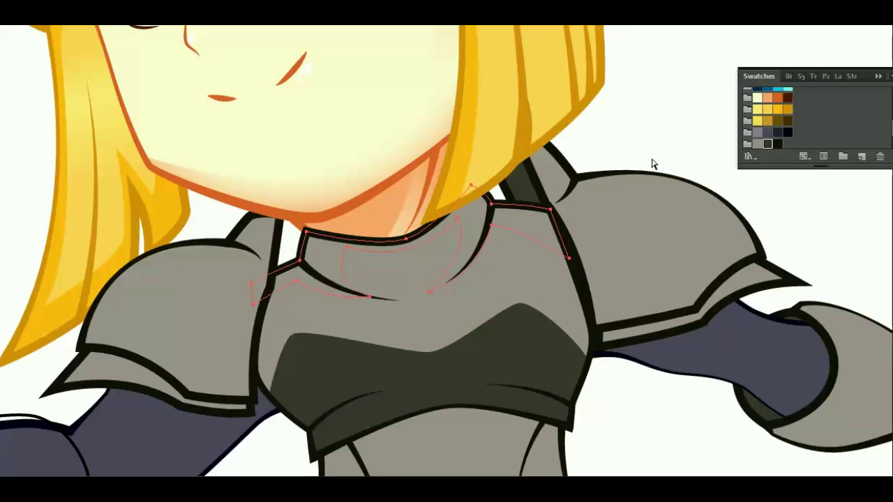
{"action": "key", "text": "ctrl+shift+z"}
{"action": "key", "text": "v"}
{"action": "left_click", "coordinate": [652, 158]}
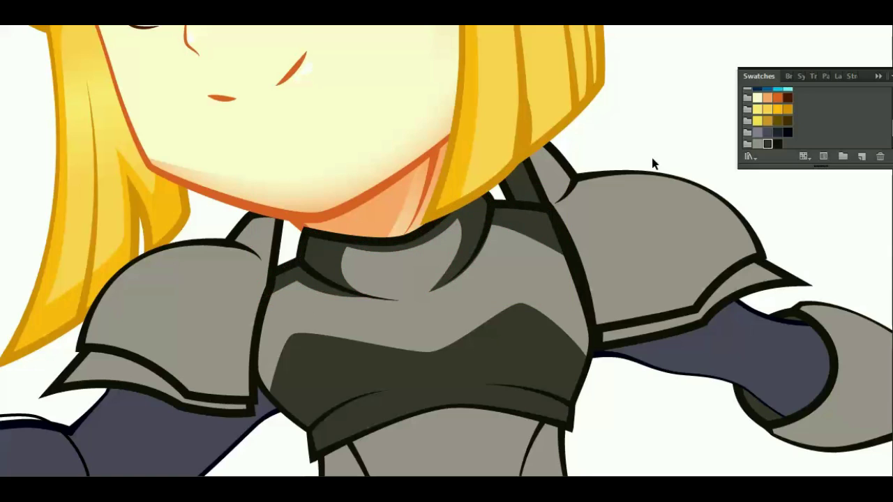
{"action": "scroll", "coordinate": [693, 170], "scroll_direction": "down", "scroll_amount": 3}
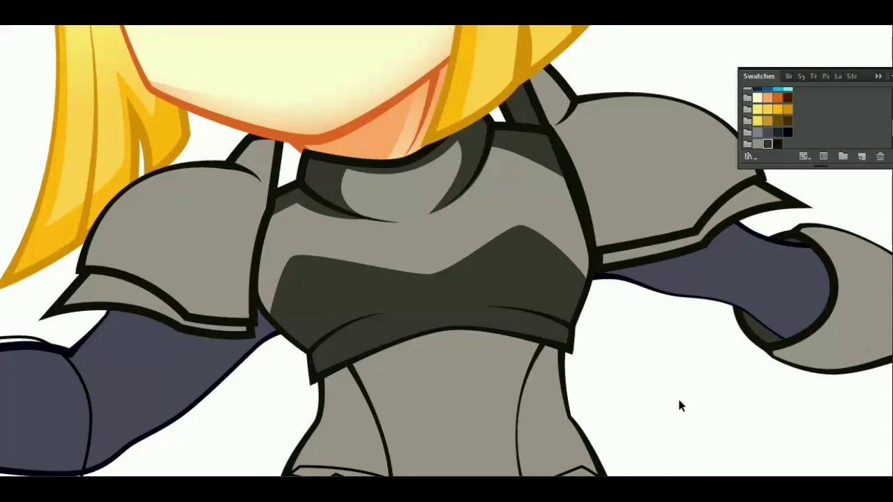
Pen-draw a dark shadow shape over the right shoulder plate.
{"action": "scroll", "coordinate": [680, 406], "scroll_direction": "up", "scroll_amount": 1}
{"action": "mouse_move", "coordinate": [679, 389]}
{"action": "left_mouse_down"}
{"action": "mouse_move", "coordinate": [651, 415]}
{"action": "mouse_move", "coordinate": [434, 393]}
{"action": "left_mouse_up"}
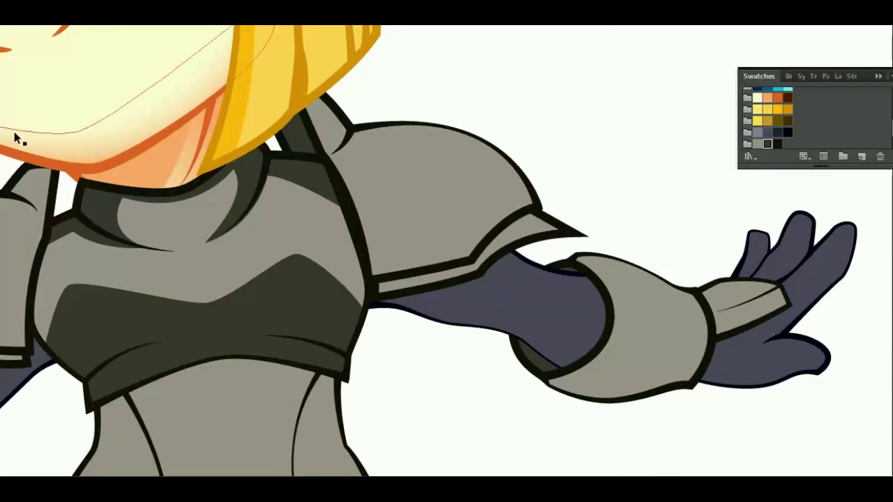
{"action": "key", "text": "p"}
{"action": "scroll", "coordinate": [573, 290], "scroll_direction": "up", "scroll_amount": 2}
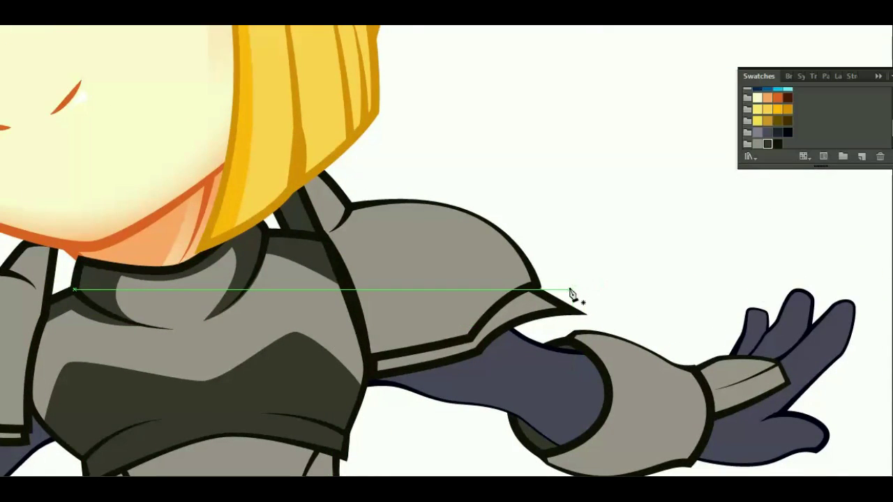
{"action": "left_click", "coordinate": [567, 290]}
{"action": "left_click_drag", "start_coordinate": [458, 314], "coordinate": [394, 368]}
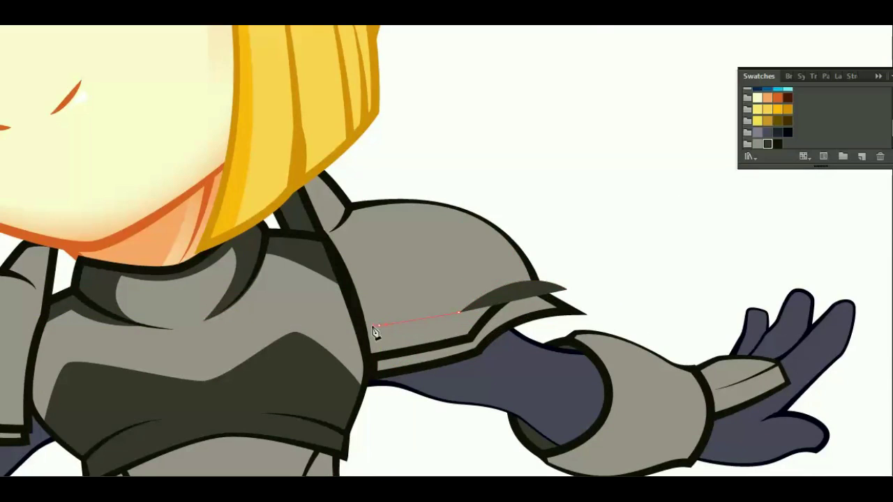
{"action": "key", "text": "ctrl"}
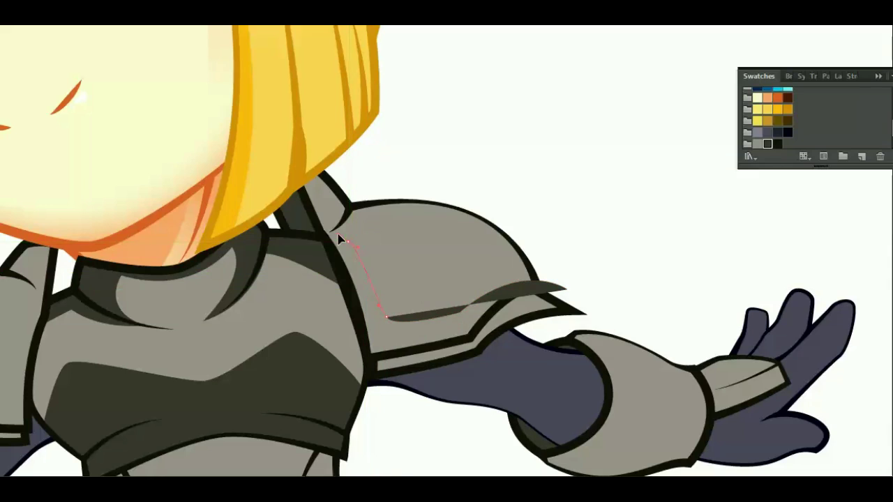
{"action": "mouse_move", "coordinate": [347, 241]}
{"action": "left_mouse_down"}
{"action": "mouse_move", "coordinate": [368, 184]}
{"action": "mouse_move", "coordinate": [246, 258]}
{"action": "mouse_move", "coordinate": [275, 279]}
{"action": "left_mouse_up"}
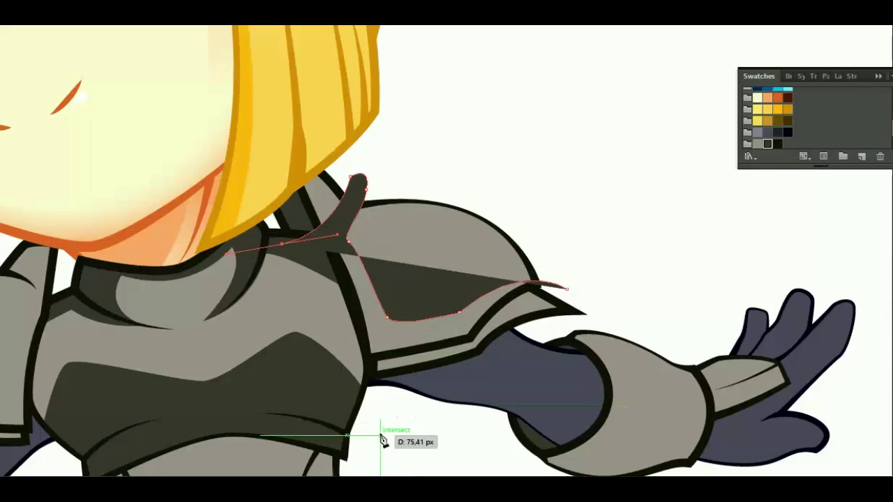
{"action": "left_click", "coordinate": [380, 434]}
{"action": "left_click", "coordinate": [620, 301]}
Shape Builder the shadow against the shoulder plate and delete the part spilling outside.
{"action": "key", "text": "ctrl+bracketleft"}
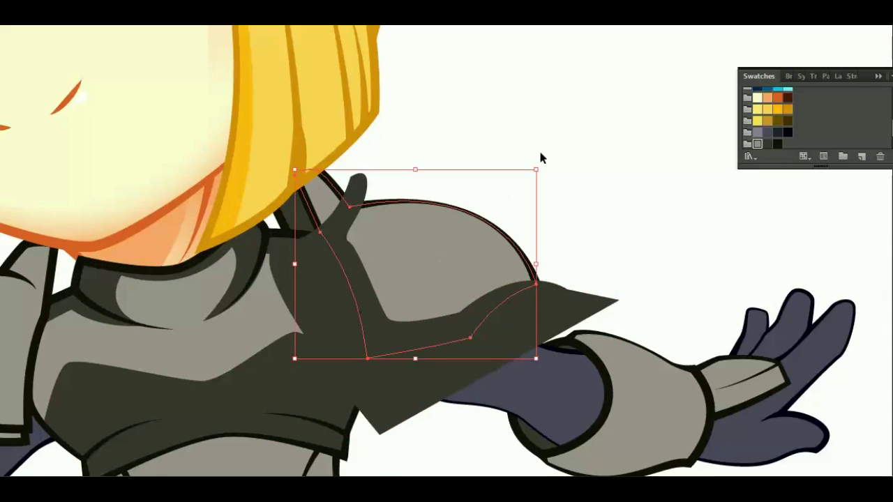
{"action": "key", "text": "v"}
{"action": "left_click", "coordinate": [307, 363], "text": "shift"}
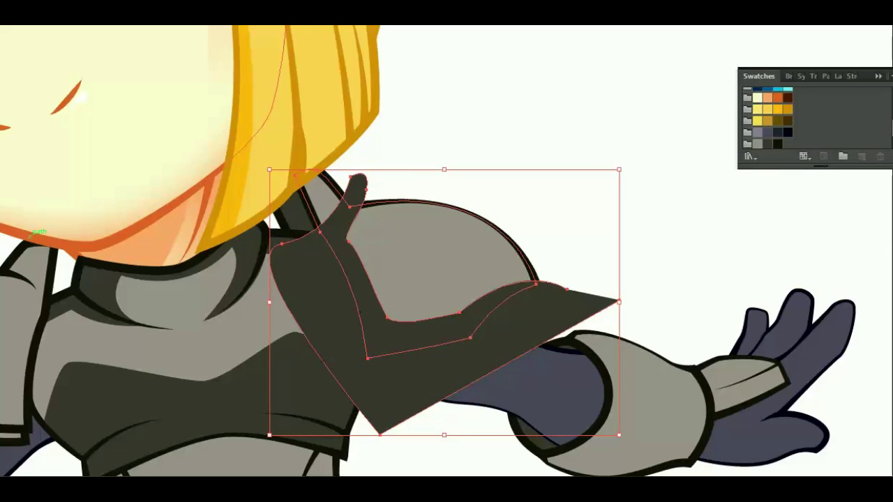
{"action": "key", "text": "shift+m"}
{"action": "left_click_drag", "start_coordinate": [258, 305], "coordinate": [144, 84]}
{"action": "key", "text": "ctrl+shift+a"}
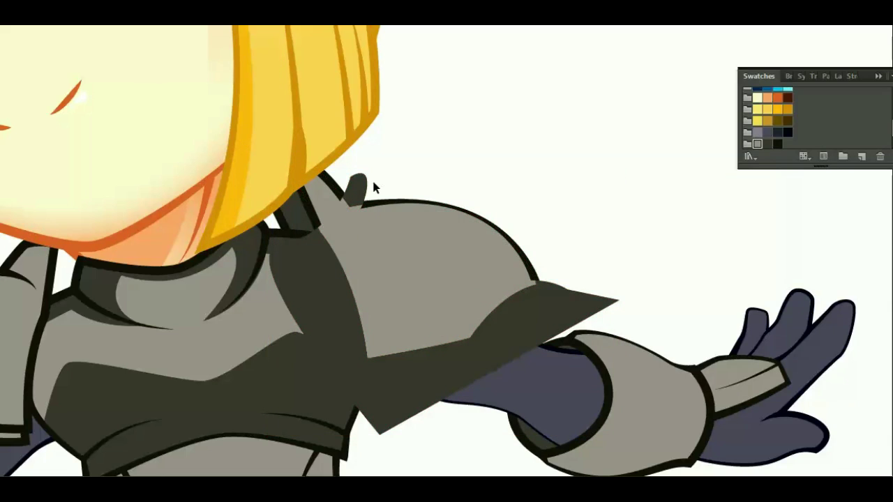
{"action": "left_click", "coordinate": [369, 189]}
{"action": "key", "text": "Delete"}
{"action": "key", "text": "ctrl+shift+bracketleft"}
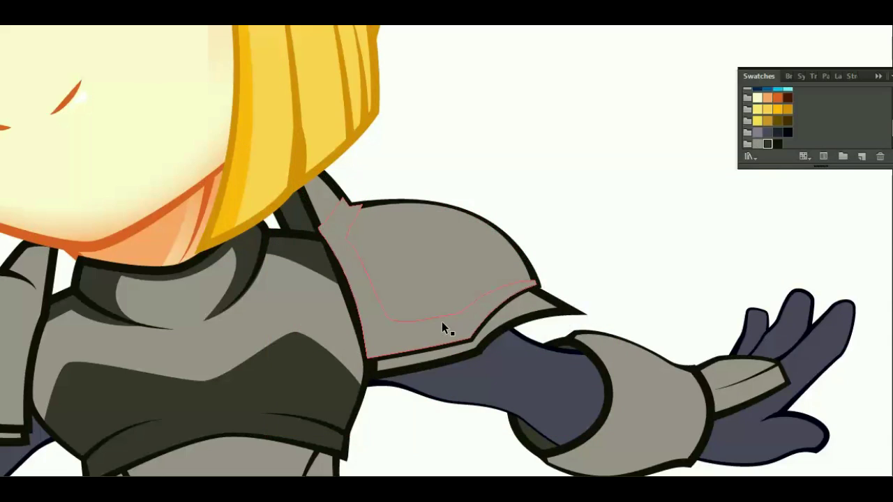
Fill the inner shoulder region with the dark shade and deselect.
{"action": "left_click", "coordinate": [442, 322]}
{"action": "left_click", "coordinate": [266, 398]}
{"action": "key", "text": "v"}
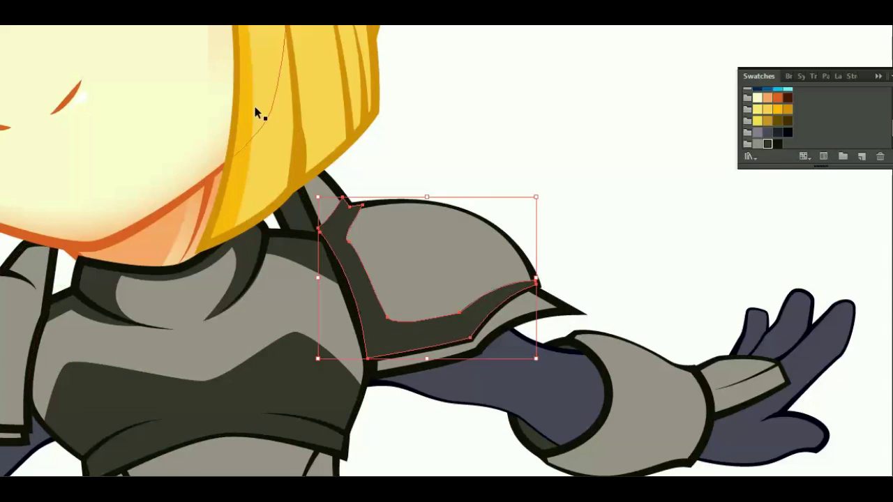
{"action": "key", "text": "a"}
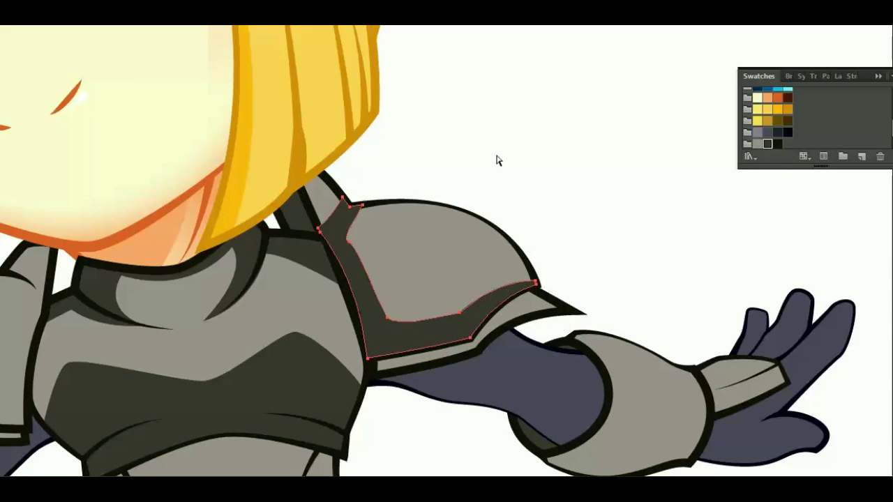
{"action": "key", "text": "ctrl+z"}
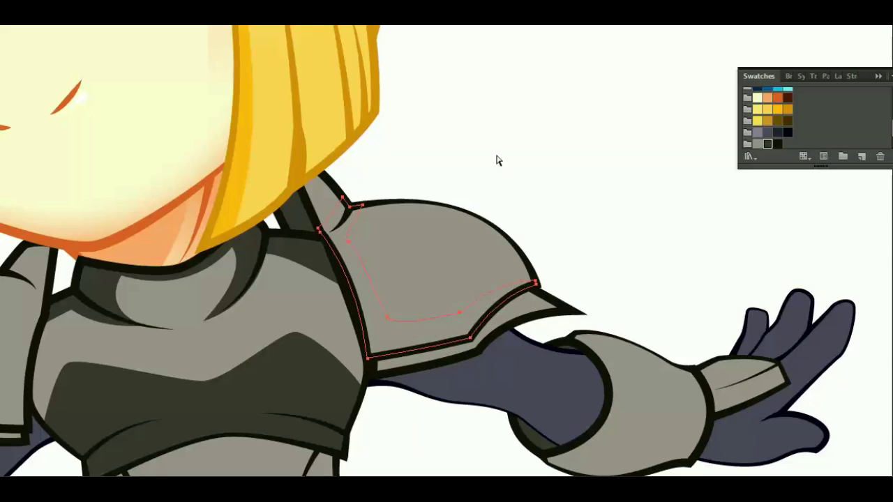
{"action": "key", "text": "ctrl+shift+z"}
{"action": "key", "text": "v"}
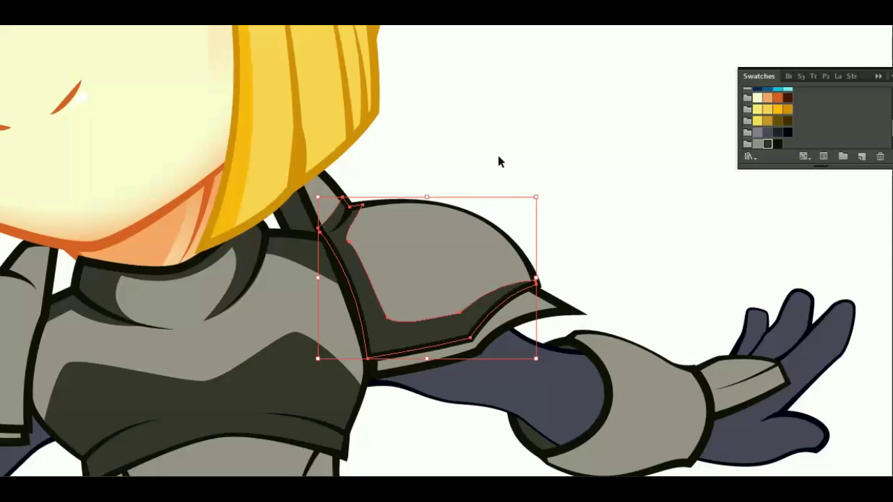
{"action": "left_click", "coordinate": [497, 140]}
{"action": "left_click_drag", "start_coordinate": [619, 219], "coordinate": [653, 191]}
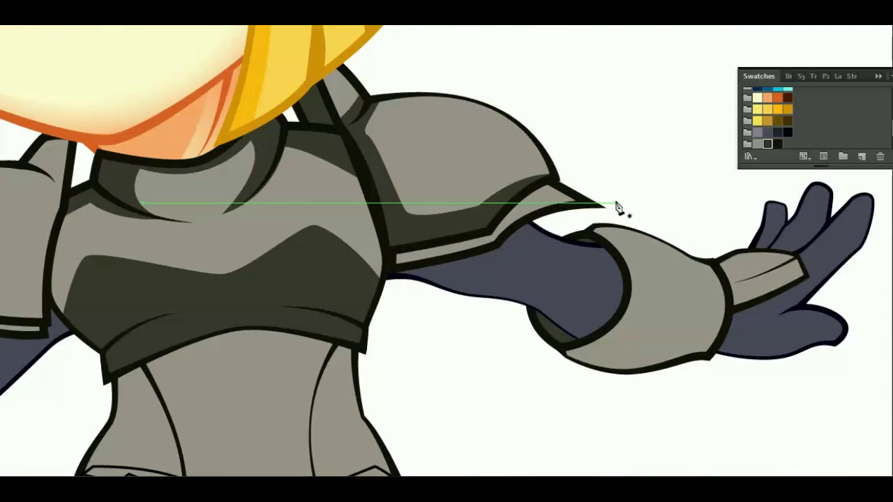
Pen-draw a band shape along the shoulder rim.
{"action": "left_click_drag", "start_coordinate": [550, 183], "coordinate": [573, 180]}
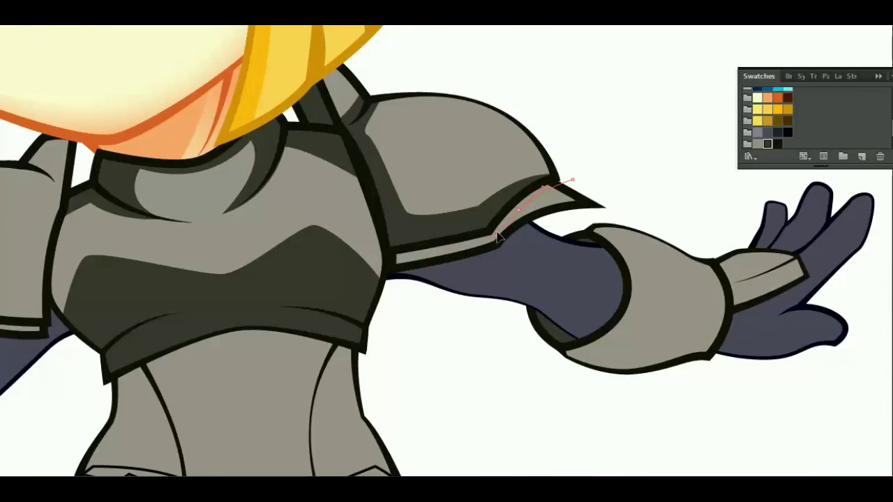
{"action": "left_click", "coordinate": [497, 235]}
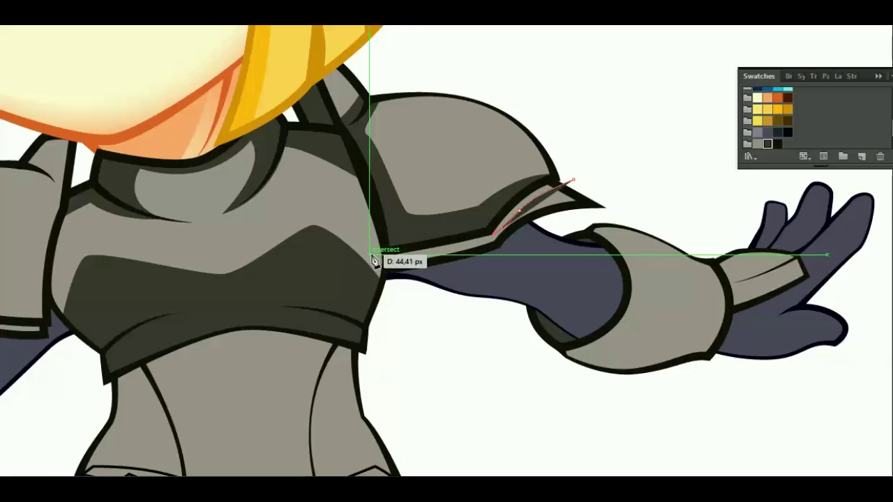
{"action": "left_click", "coordinate": [314, 253]}
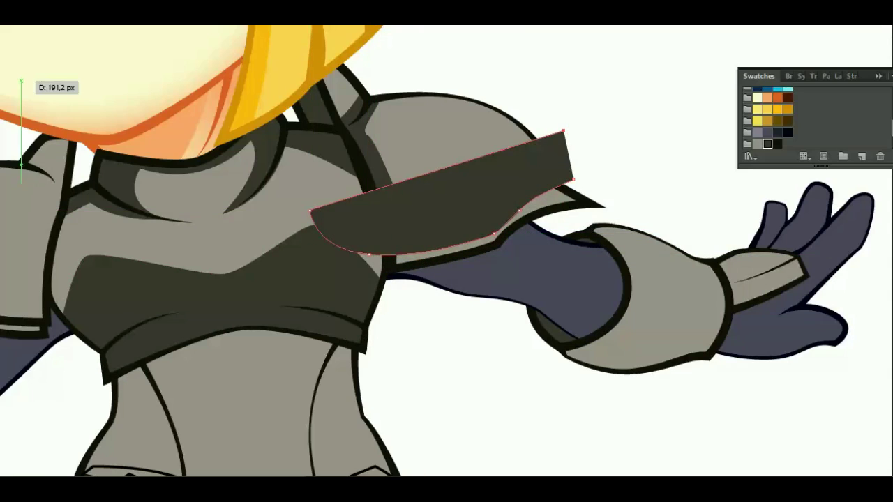
{"action": "left_click_drag", "start_coordinate": [578, 147], "coordinate": [559, 199]}
Split the band against the lower shoulder rim piece and delete the leftover.
{"action": "left_click", "coordinate": [558, 200]}
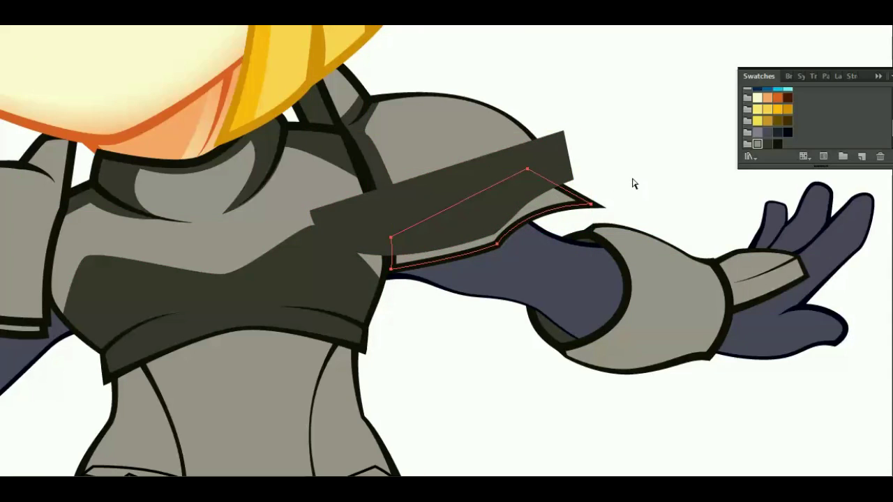
{"action": "left_click_drag", "start_coordinate": [634, 183], "coordinate": [546, 165]}
{"action": "left_click", "coordinate": [502, 227]}
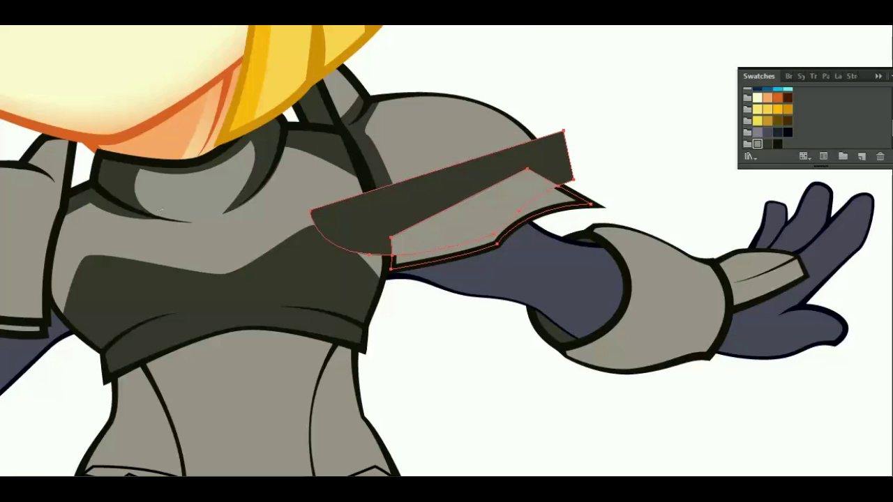
{"action": "key", "text": "v"}
{"action": "left_click", "coordinate": [599, 114]}
{"action": "left_click", "coordinate": [567, 160]}
{"action": "key", "text": "Delete"}
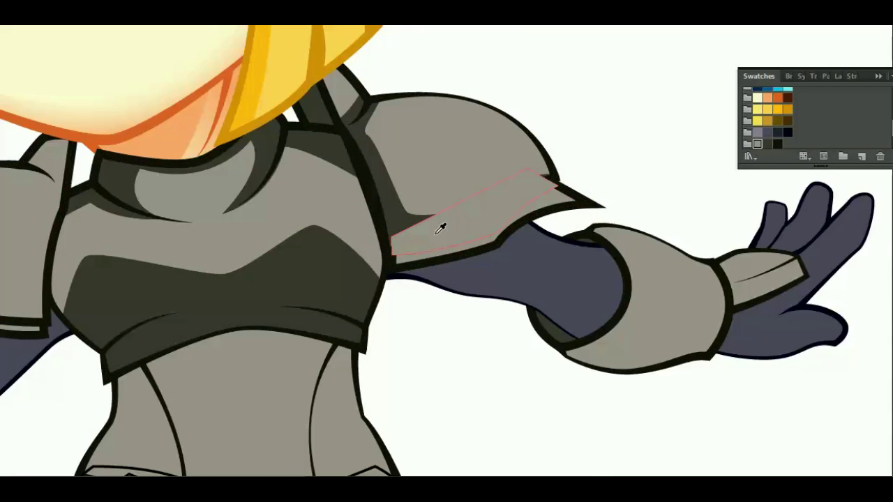
Fill the rim band with the dark shade sampled from the chest shadow.
{"action": "left_click", "coordinate": [482, 223]}
{"action": "key", "text": "i"}
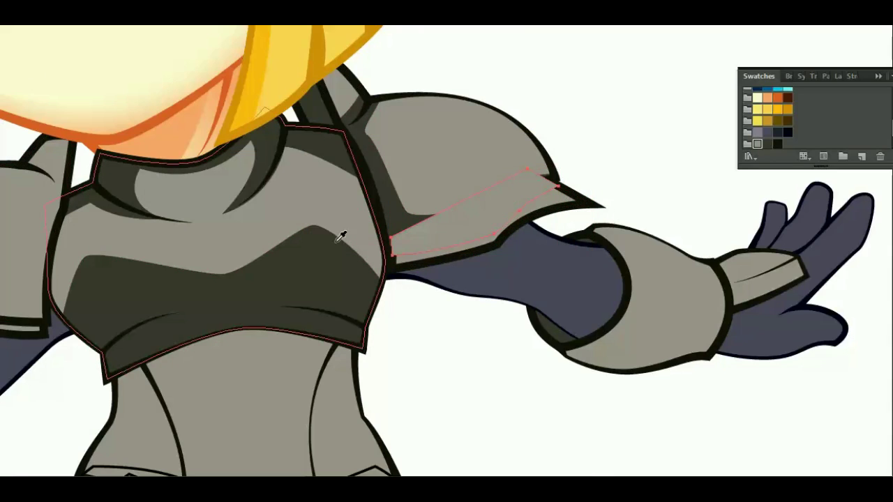
{"action": "left_click", "coordinate": [339, 235]}
{"action": "key", "text": "v"}
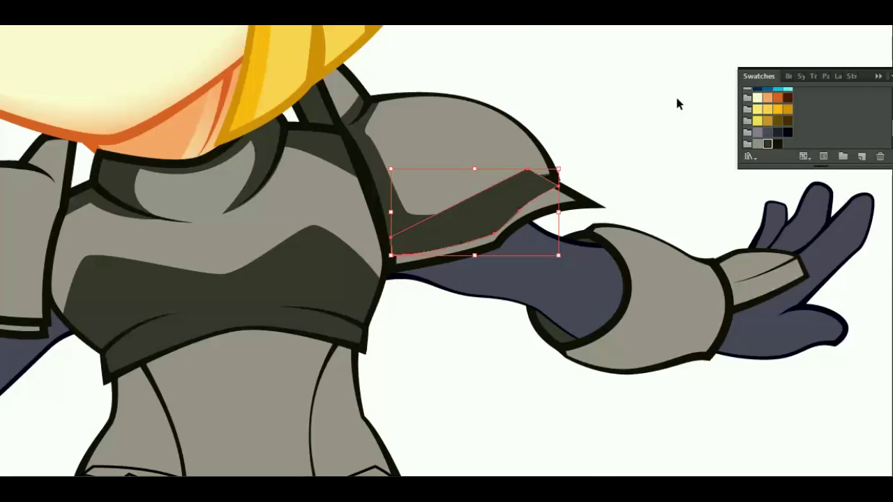
{"action": "key", "text": "ctrl+["}
{"action": "key", "text": "i"}
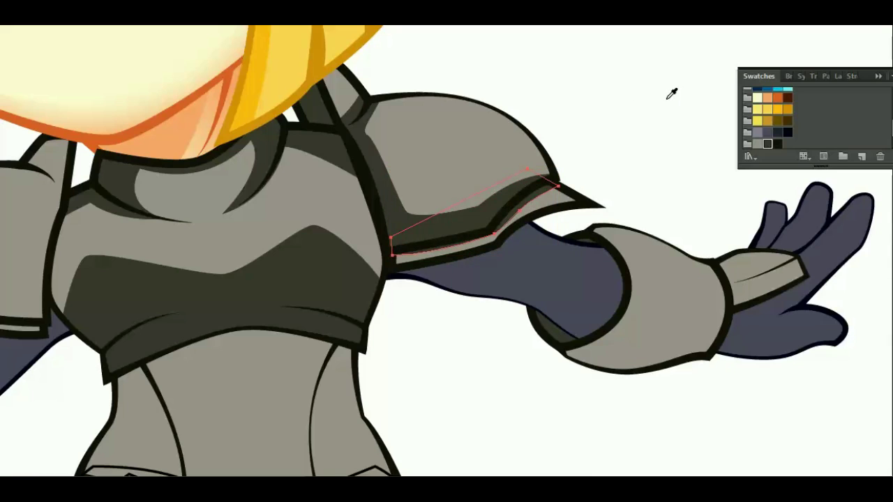
{"action": "key", "text": "v"}
{"action": "left_click", "coordinate": [618, 118]}
{"action": "left_click_drag", "start_coordinate": [611, 175], "coordinate": [372, 124]}
Pen-draw a dark shadow shape over the lower forearm gauntlet.
{"action": "key", "text": "p"}
{"action": "left_click", "coordinate": [348, 231]}
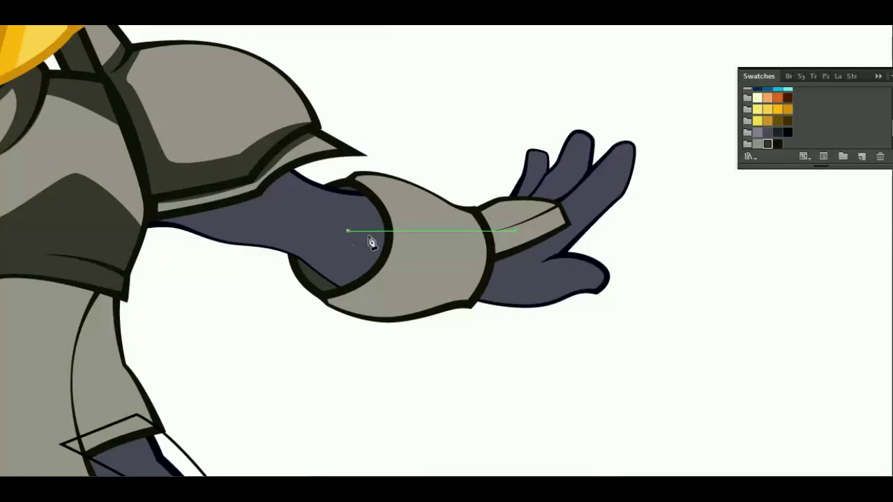
{"action": "left_click_drag", "start_coordinate": [427, 266], "coordinate": [449, 287]}
{"action": "left_click", "coordinate": [513, 241]}
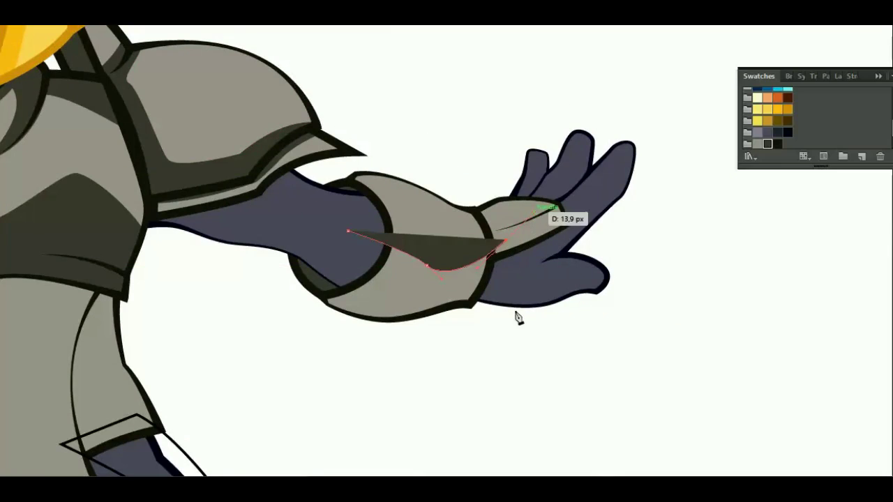
{"action": "left_click", "coordinate": [506, 347]}
{"action": "left_click", "coordinate": [260, 343]}
Split the shape against the gauntlet with Shape Builder and delete the excess.
{"action": "left_click", "coordinate": [426, 219], "text": "ctrl"}
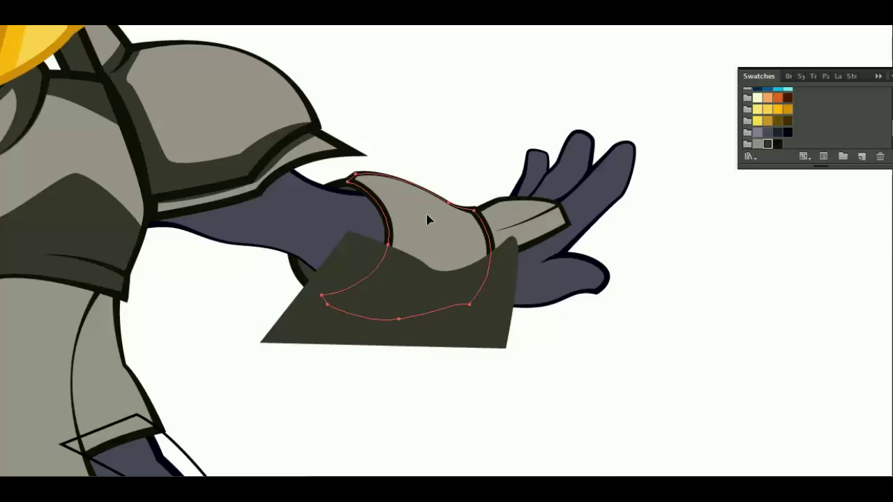
{"action": "key", "text": "ctrl+shift+bracketright"}
{"action": "left_click", "coordinate": [419, 331], "text": "shift"}
{"action": "key", "text": "shift+m"}
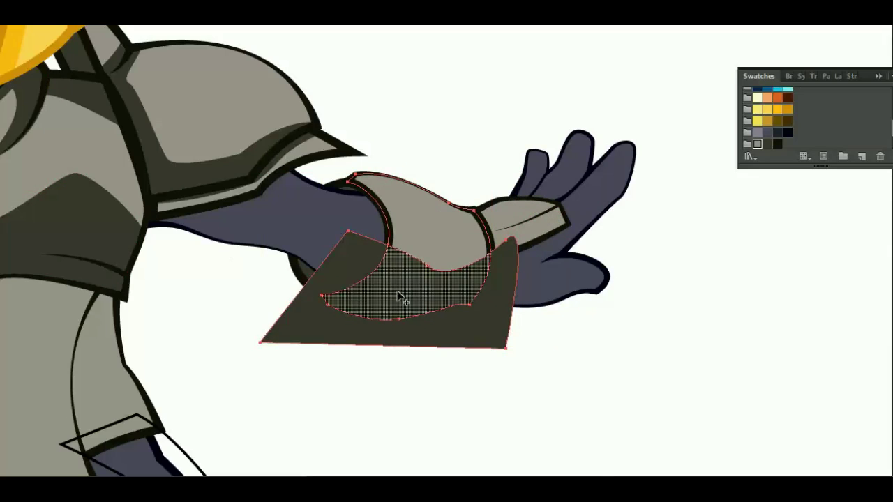
{"action": "key", "text": "v"}
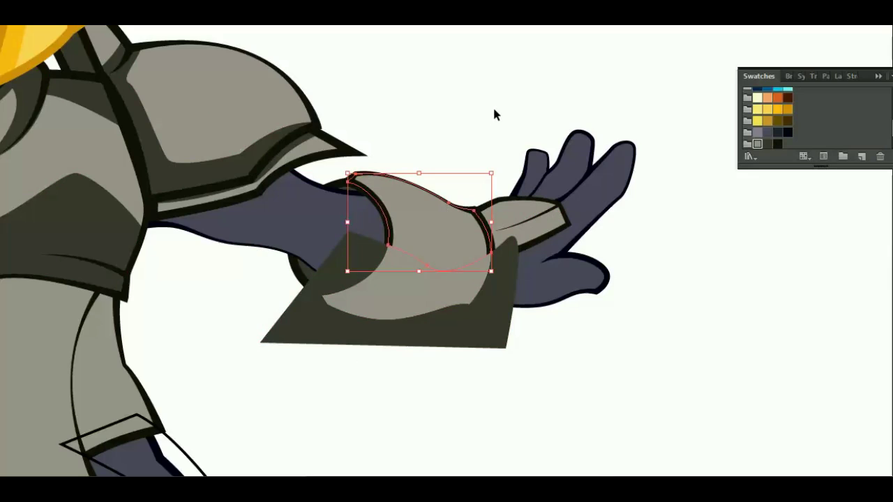
{"action": "left_click", "coordinate": [503, 314]}
{"action": "key", "text": "Delete"}
Confirm the dark shadow on the lower gauntlet piece and clear the selection.
{"action": "left_click", "coordinate": [417, 281]}
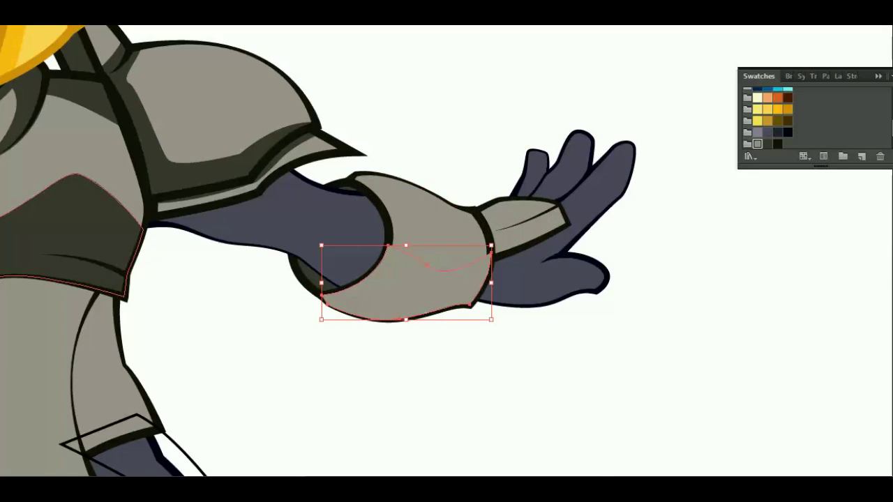
{"action": "key", "text": "v"}
{"action": "key", "text": "a"}
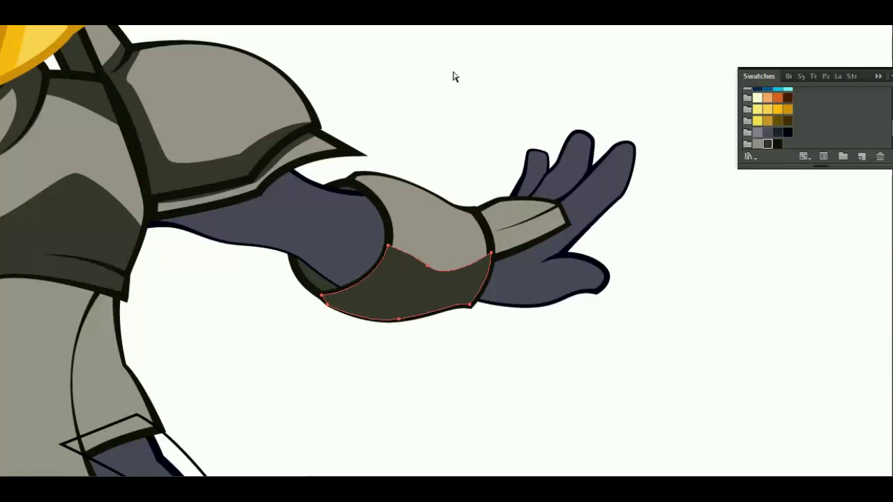
{"action": "key", "text": "ctrl+["}
{"action": "key", "text": "ctrl+z"}
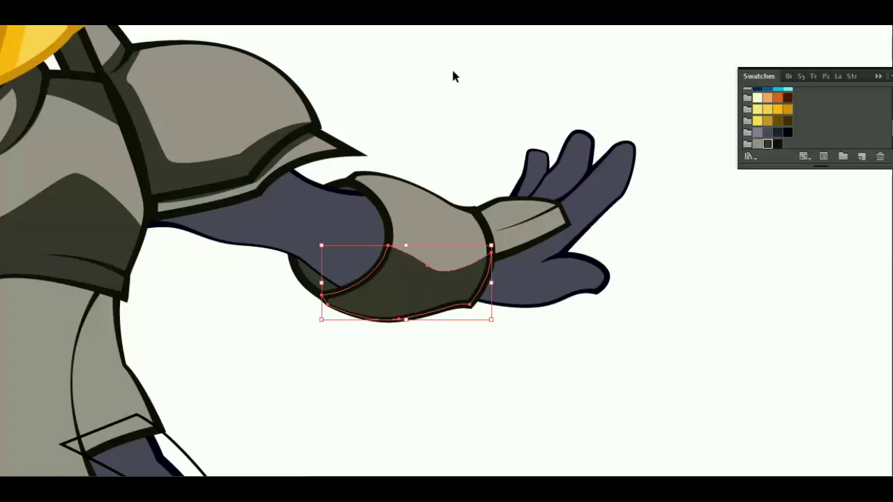
{"action": "key", "text": "ctrl+shift+a"}
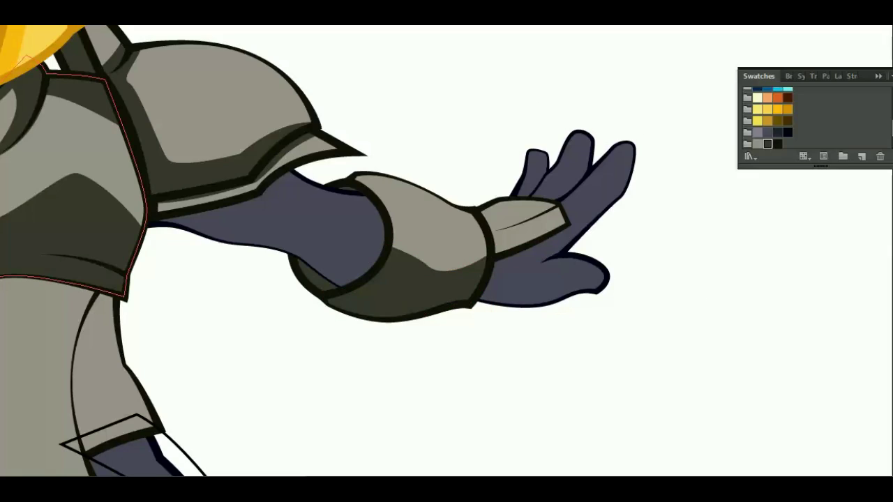
Pen-draw a dark polygon over the hand armour and send it backward.
{"action": "key", "text": "p"}
{"action": "left_click", "coordinate": [573, 201]}
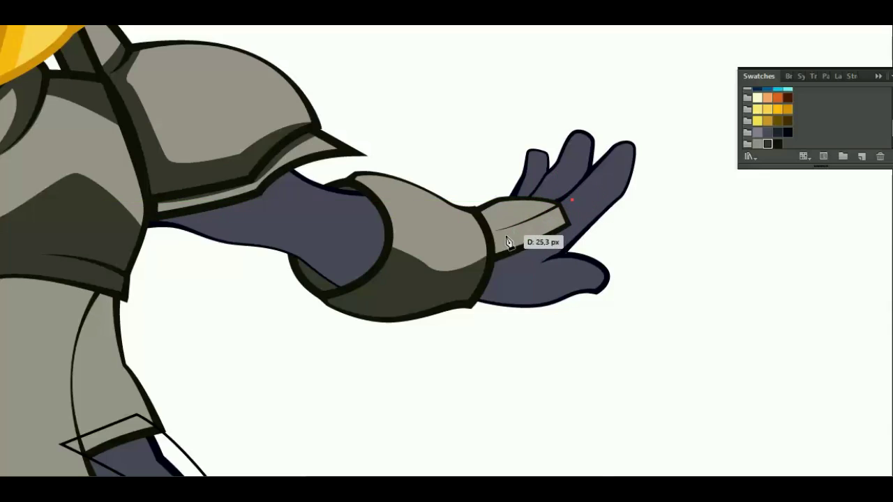
{"action": "left_click", "coordinate": [491, 237]}
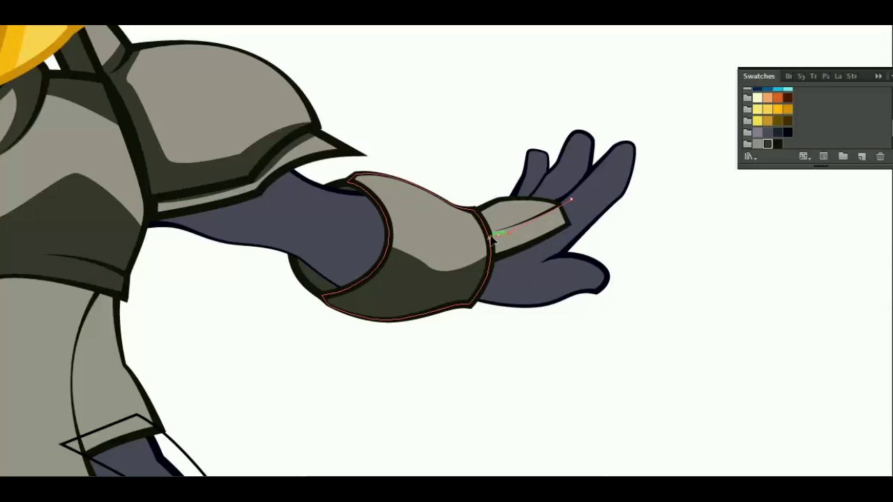
{"action": "left_click", "coordinate": [446, 199]}
{"action": "left_click", "coordinate": [490, 348]}
{"action": "left_click", "coordinate": [637, 249]}
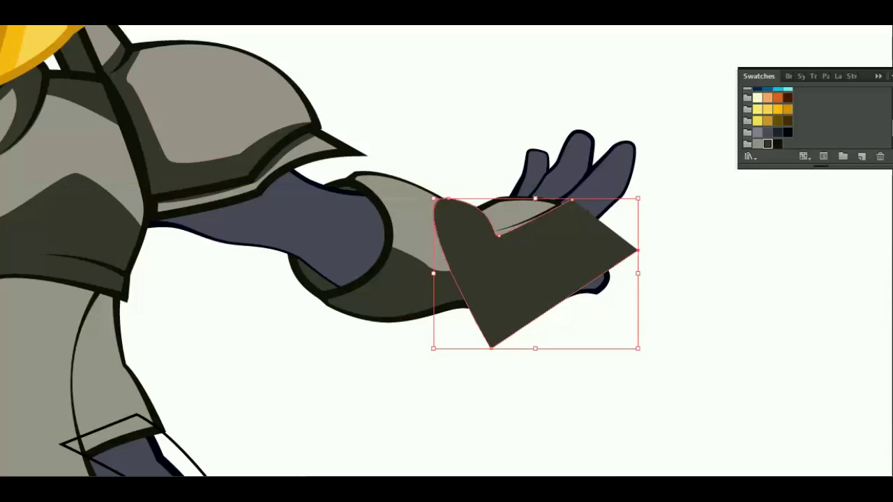
{"action": "key", "text": "ctrl+["}
Split the polygon against the hand armour and remove the parts outside it.
{"action": "left_click", "coordinate": [516, 231], "text": "ctrl"}
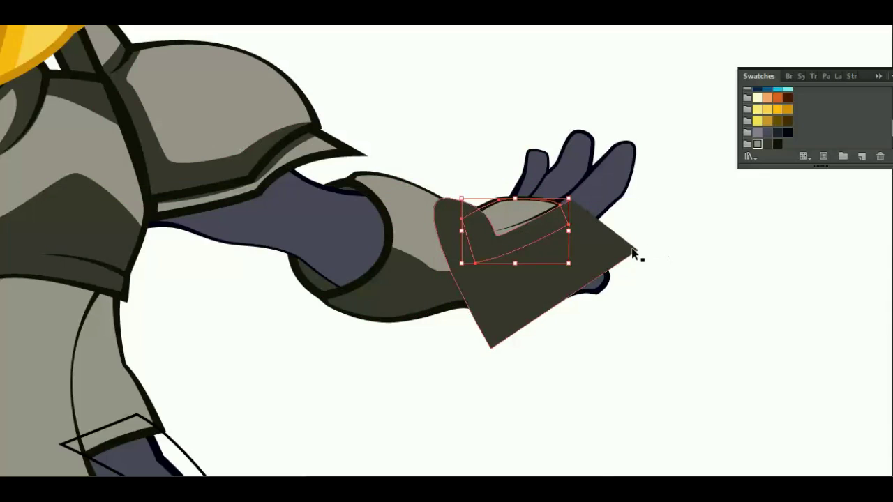
{"action": "left_click", "coordinate": [630, 252], "text": "shift"}
{"action": "key", "text": "shift+m"}
{"action": "left_click", "coordinate": [523, 241]}
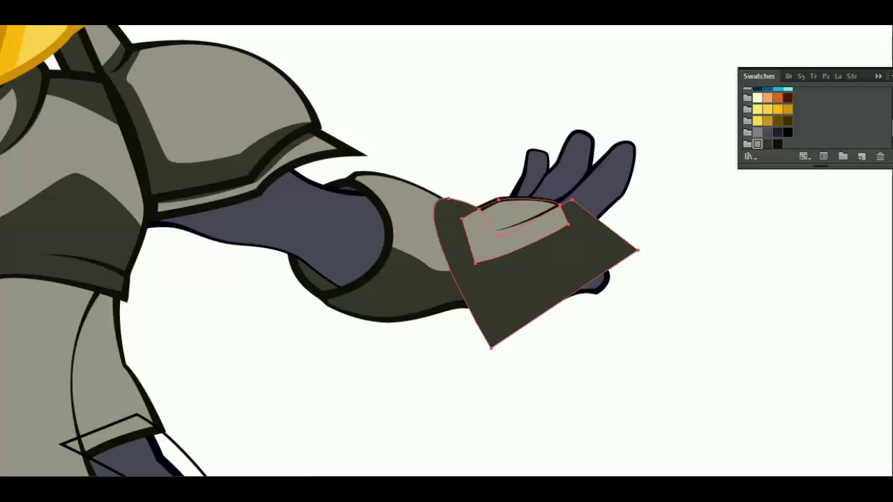
{"action": "left_click", "coordinate": [619, 255]}
{"action": "key", "text": "Delete"}
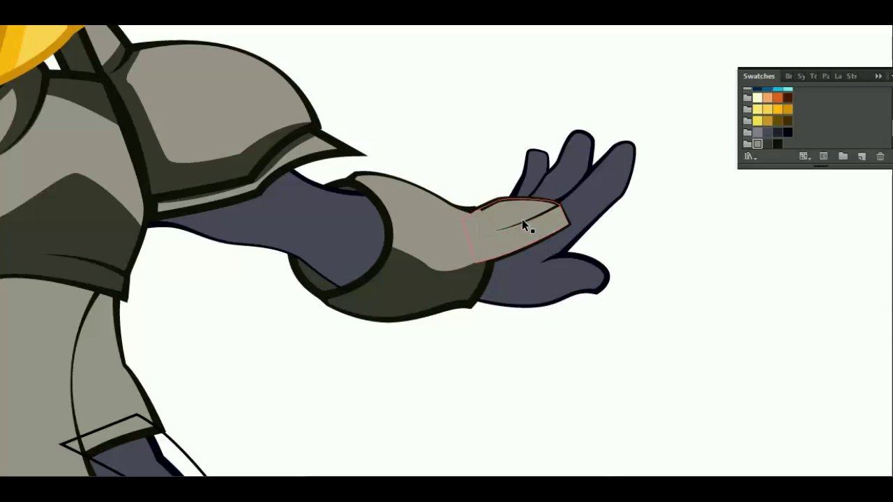
Try a dark fill on a hand armour piece, then undo it and deselect.
{"action": "left_click", "coordinate": [523, 222]}
{"action": "left_click", "coordinate": [768, 144]}
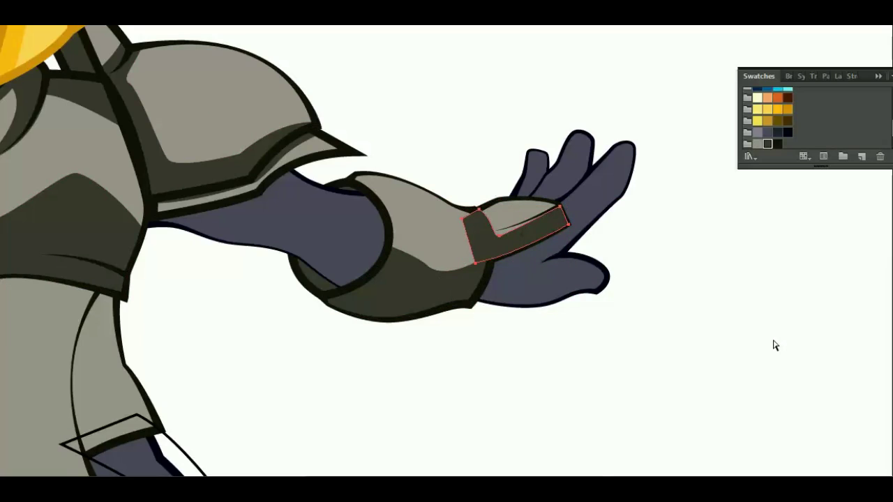
{"action": "key", "text": "ctrl+z"}
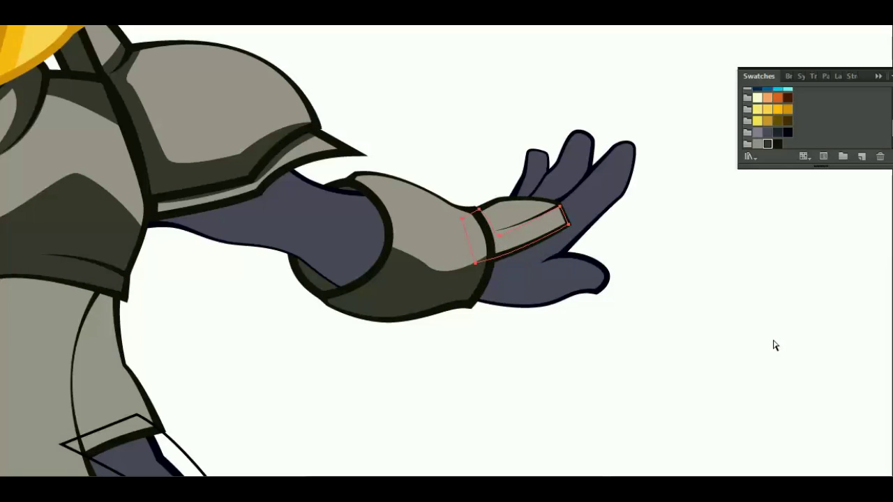
{"action": "left_click", "coordinate": [772, 337]}
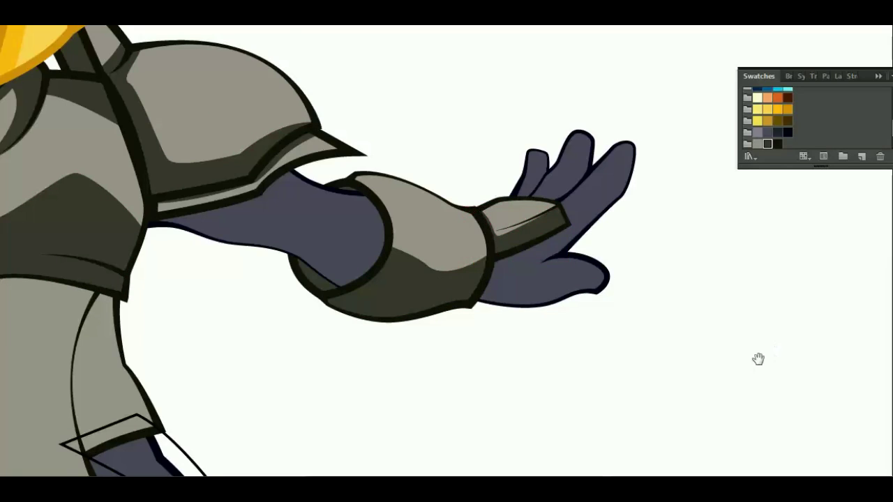
{"action": "scroll", "coordinate": [698, 363], "scroll_direction": "left", "scroll_amount": 5}
{"action": "left_click_drag", "start_coordinate": [522, 369], "coordinate": [612, 340]}
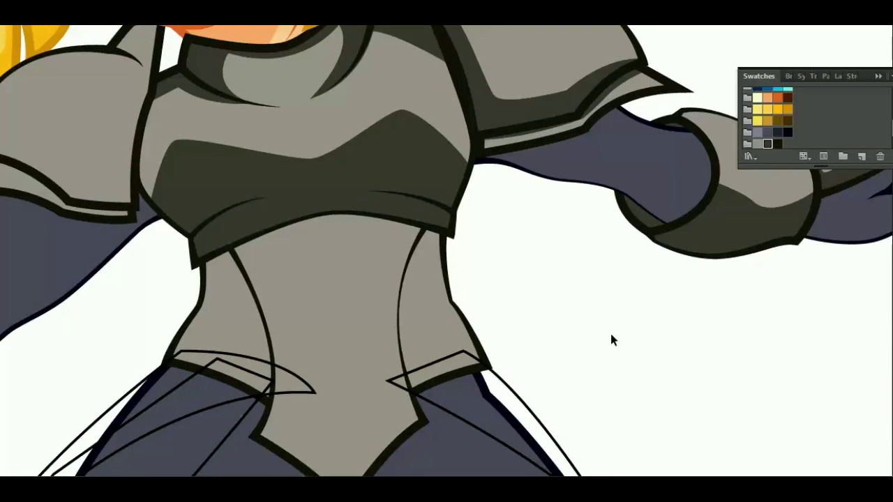
{"action": "scroll", "coordinate": [613, 338], "scroll_direction": "up", "scroll_amount": 1}
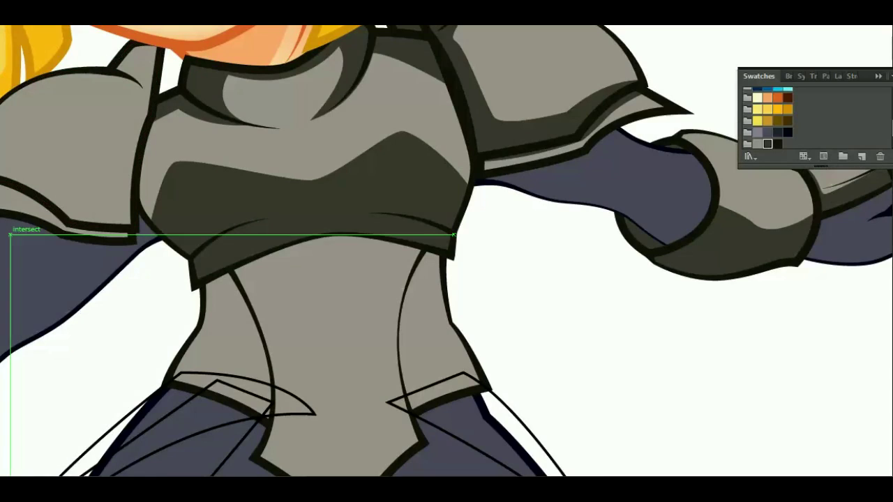
{"action": "scroll", "coordinate": [259, 319], "scroll_direction": "down", "scroll_amount": 2}
{"action": "scroll", "coordinate": [463, 309], "scroll_direction": "down", "scroll_amount": 1}
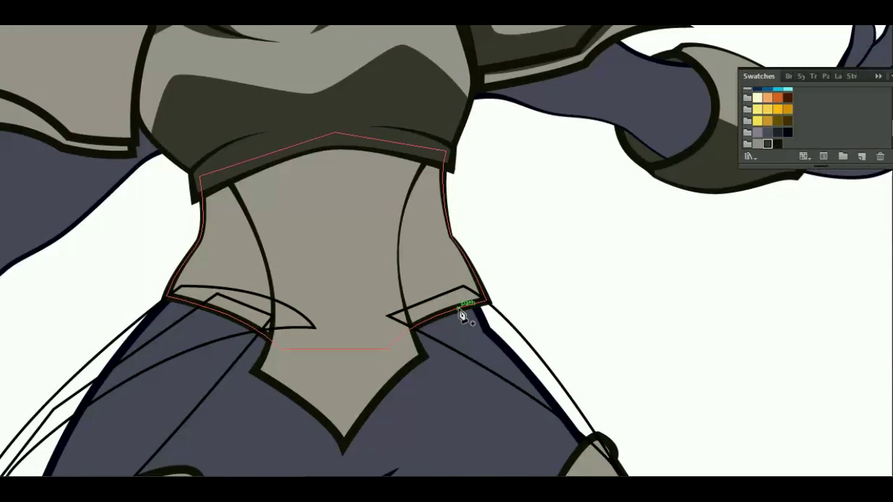
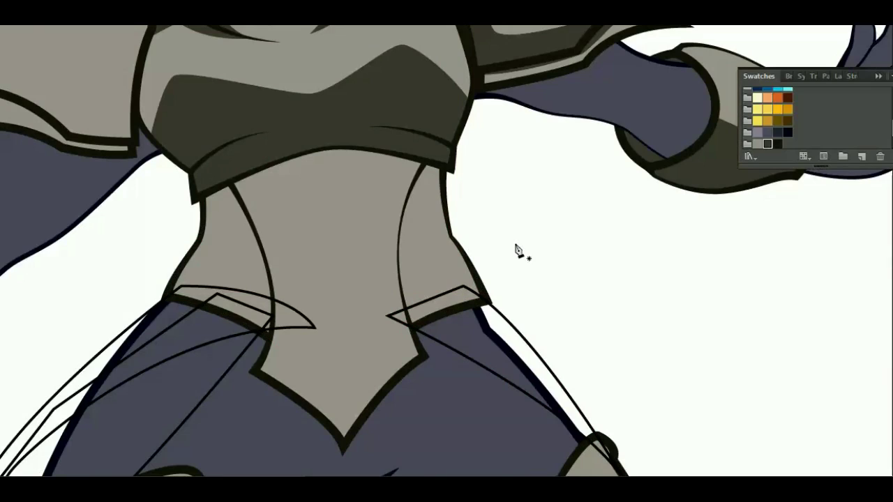
Pen-draw a curved shading path down the corset's centre panel to its bottom tip.
{"action": "left_click", "coordinate": [253, 147]}
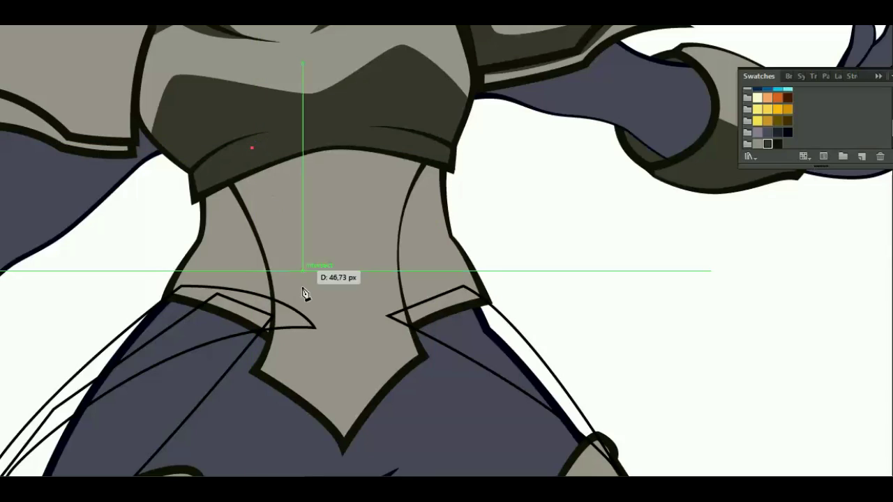
{"action": "left_click_drag", "start_coordinate": [290, 360], "coordinate": [267, 450]}
{"action": "left_click", "coordinate": [290, 360]}
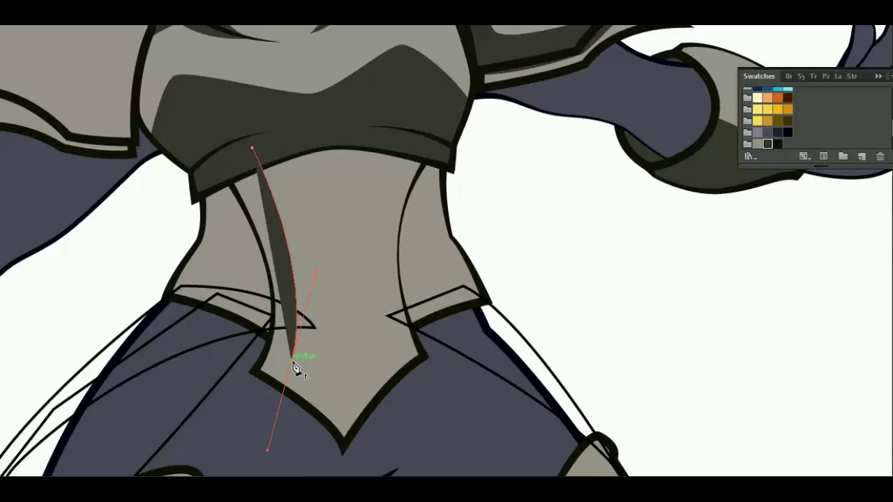
{"action": "mouse_move", "coordinate": [341, 383]}
{"action": "left_mouse_down"}
{"action": "mouse_move", "coordinate": [347, 395]}
{"action": "mouse_move", "coordinate": [370, 358]}
{"action": "left_mouse_up"}
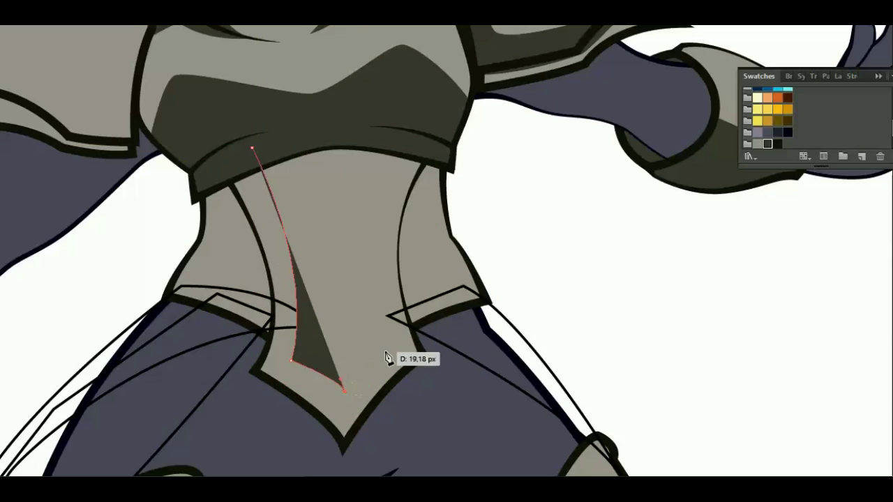
{"action": "left_click", "coordinate": [389, 349]}
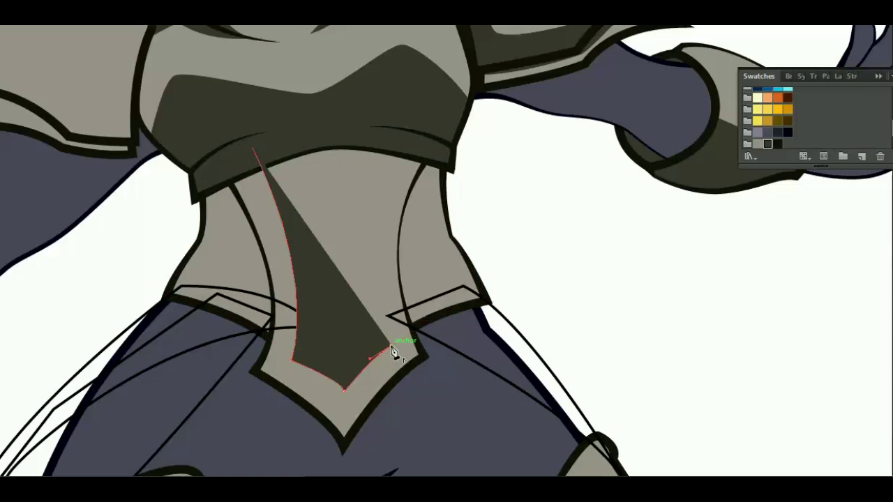
{"action": "left_click_drag", "start_coordinate": [402, 143], "coordinate": [441, 90]}
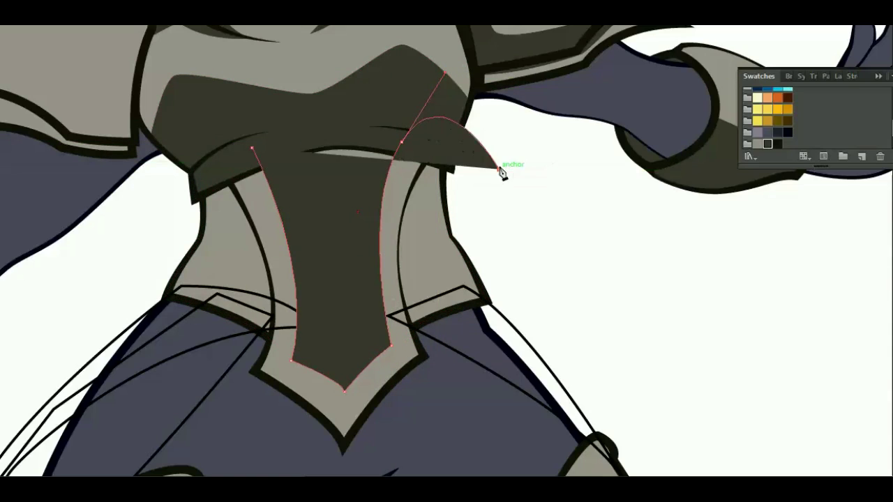
Extend the path into a large closed shape around the torso, then select the inner shape.
{"action": "left_click", "coordinate": [498, 169]}
{"action": "left_click", "coordinate": [474, 392]}
{"action": "left_click", "coordinate": [291, 473]}
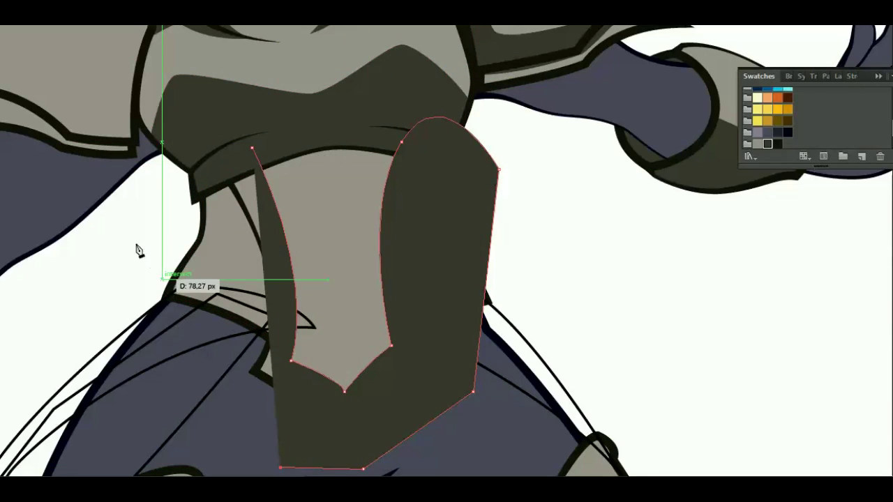
{"action": "left_click", "coordinate": [135, 241]}
{"action": "left_click", "coordinate": [209, 130]}
{"action": "left_click", "coordinate": [252, 148]}
{"action": "left_click", "coordinate": [409, 257]}
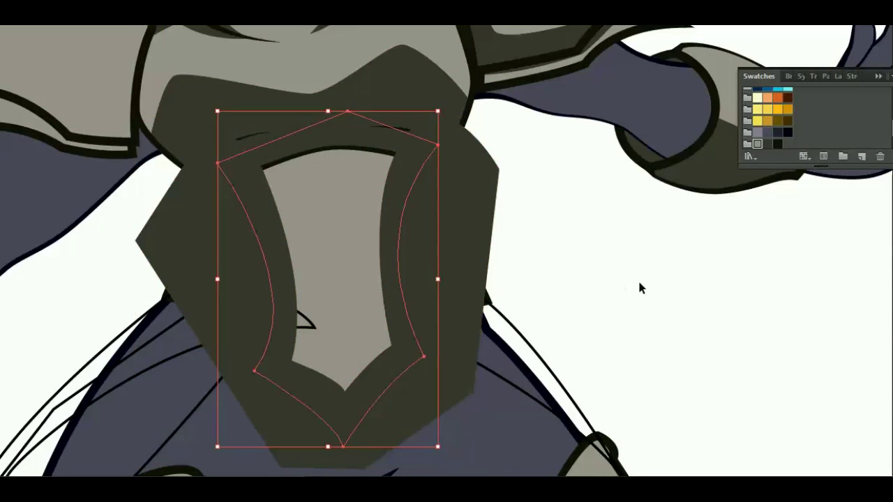
Merge the inner and band regions with Shape Builder and delete the large outer shape.
{"action": "left_click", "coordinate": [472, 235], "text": "shift"}
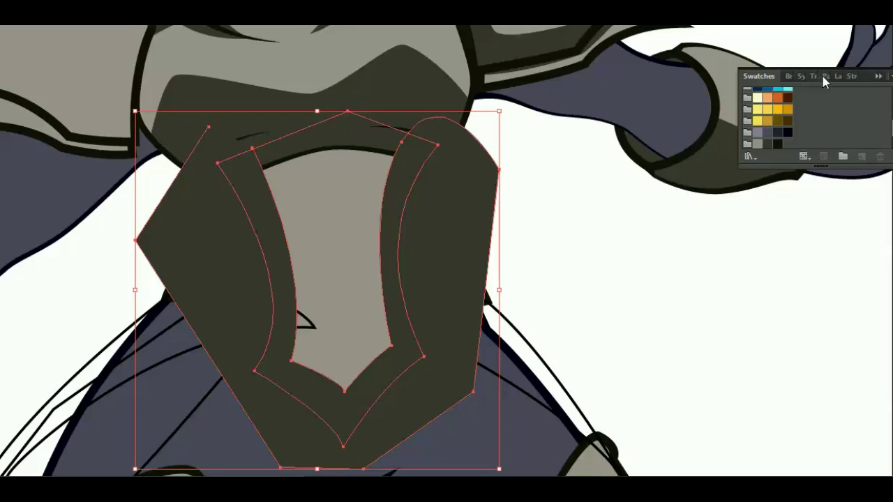
{"action": "left_click", "coordinate": [824, 75]}
{"action": "key", "text": "shift+m"}
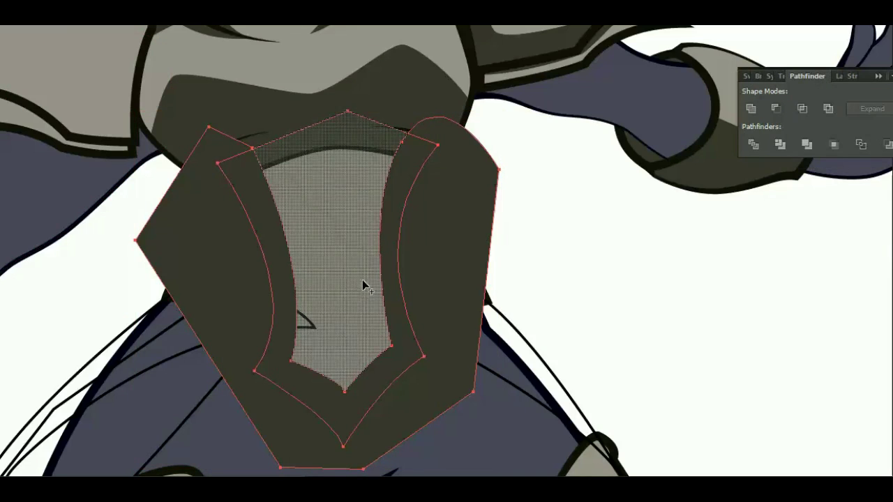
{"action": "left_click", "coordinate": [363, 286]}
{"action": "left_click", "coordinate": [385, 275]}
{"action": "key", "text": "v"}
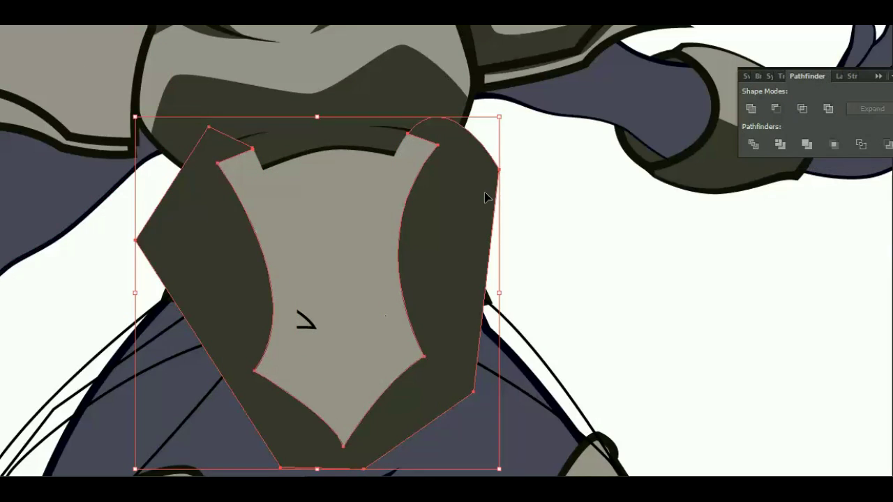
{"action": "key", "text": "Delete"}
Eyedrop the collar's dark olive onto the band around the corset panel.
{"action": "left_click", "coordinate": [391, 211]}
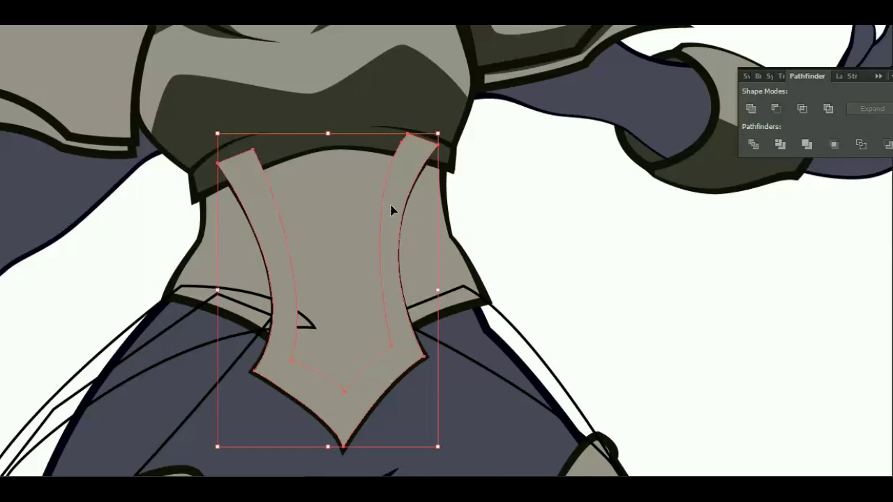
{"action": "key", "text": "i"}
{"action": "left_click", "coordinate": [234, 105]}
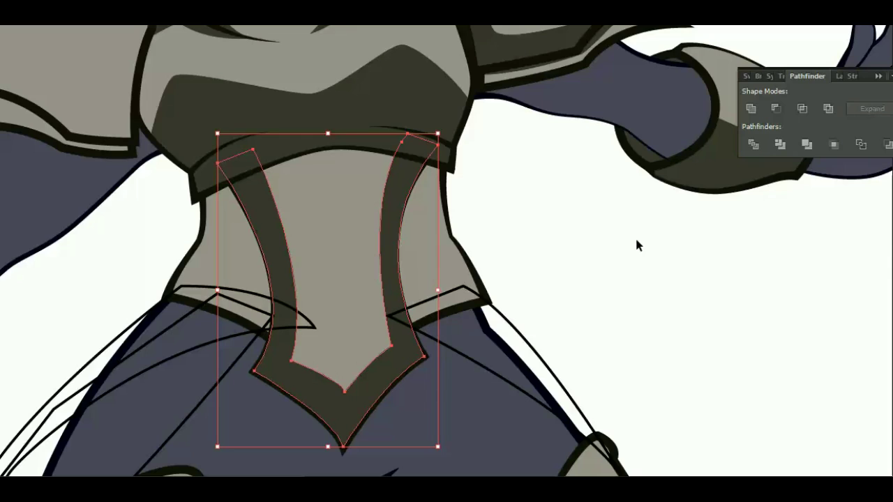
{"action": "key", "text": "ctrl+z"}
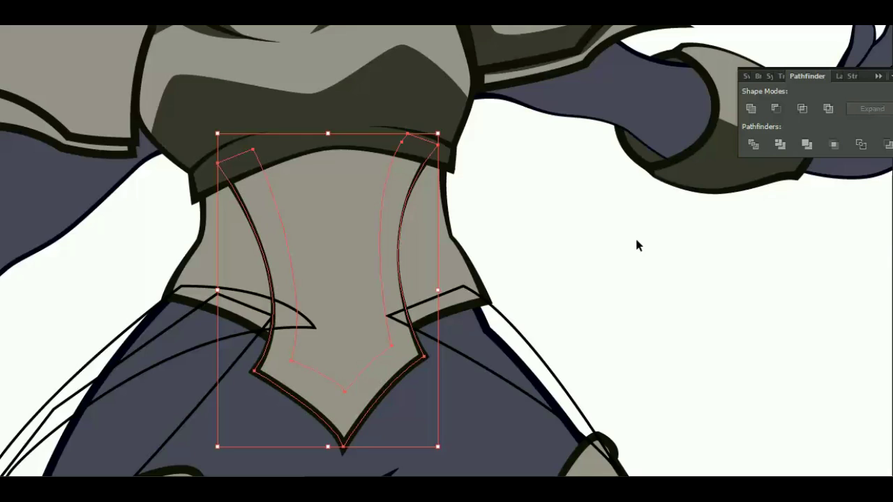
{"action": "key", "text": "ctrl+shift+z"}
{"action": "left_click", "coordinate": [429, 155], "text": "shift"}
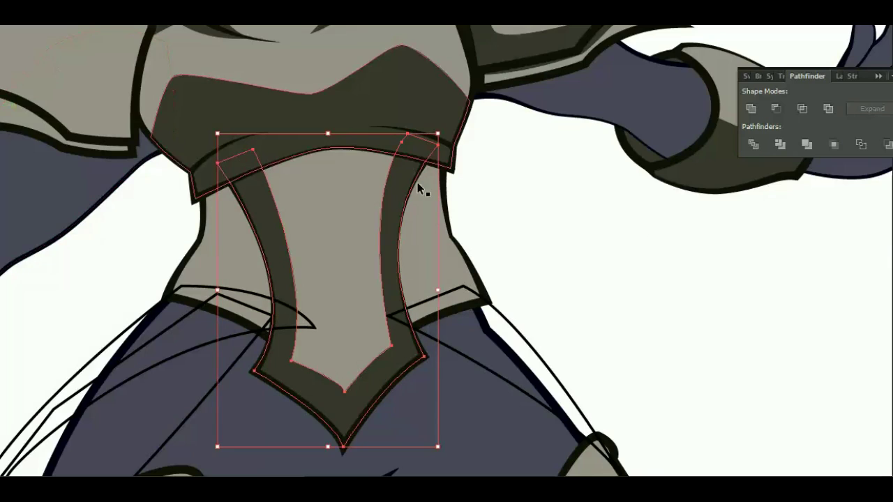
{"action": "left_click", "coordinate": [603, 287]}
Zoom into the waist and Pen-draw crease curves on the corset's left and right sides.
{"action": "left_click_drag", "start_coordinate": [131, 138], "coordinate": [641, 415]}
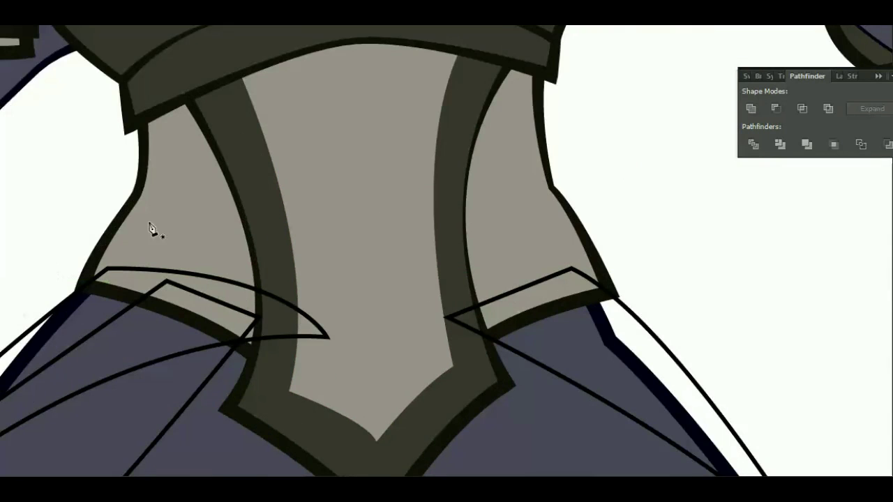
{"action": "left_click", "coordinate": [137, 192]}
{"action": "left_click_drag", "start_coordinate": [228, 233], "coordinate": [258, 273]}
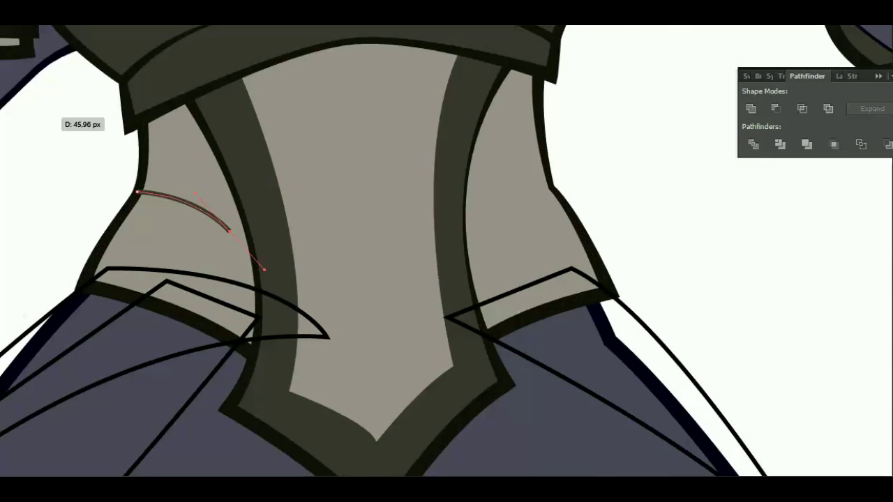
{"action": "left_click", "coordinate": [598, 219], "text": "ctrl"}
{"action": "left_click", "coordinate": [551, 187]}
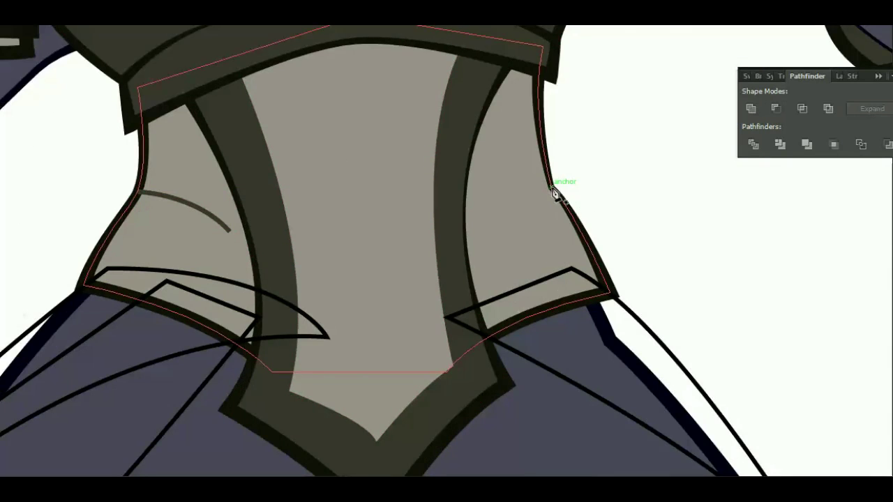
{"action": "left_click_drag", "start_coordinate": [485, 230], "coordinate": [460, 269]}
{"action": "key", "text": "v"}
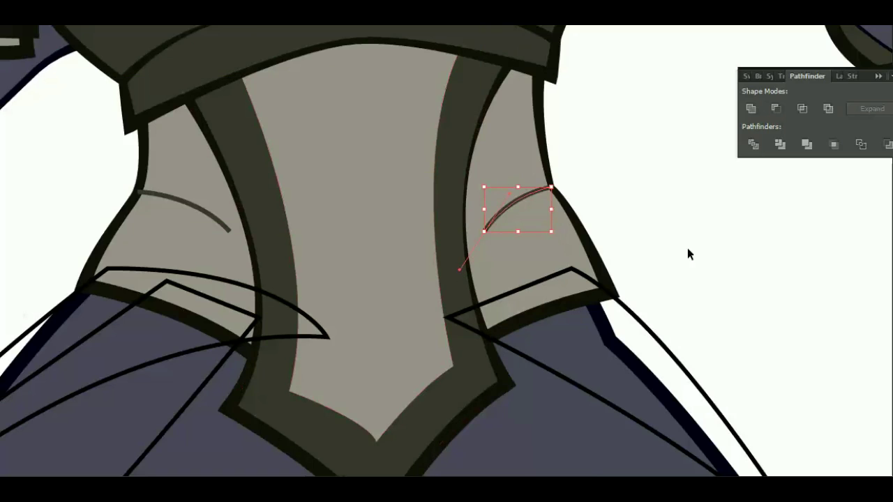
Give both crease curves a heavier stroke weight and a tapered width profile.
{"action": "left_click", "coordinate": [160, 195], "text": "shift"}
{"action": "left_click", "coordinate": [168, 21]}
{"action": "left_click", "coordinate": [162, 74]}
{"action": "left_click", "coordinate": [183, 20]}
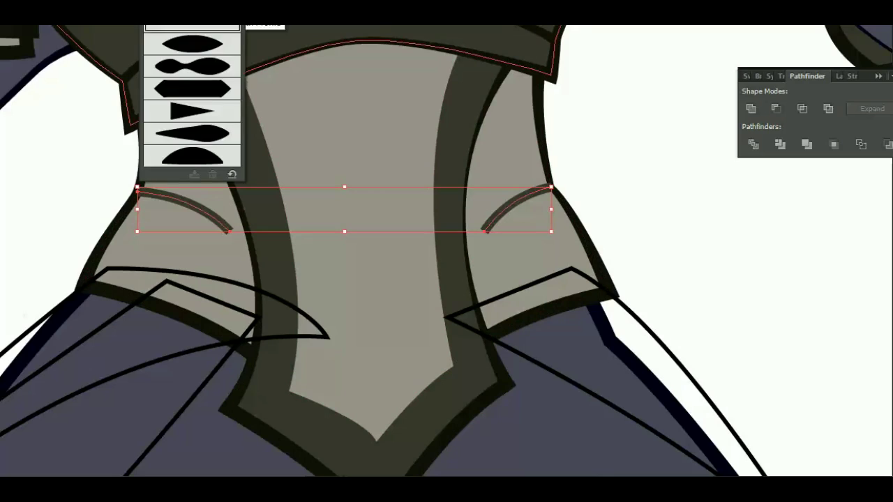
{"action": "left_click", "coordinate": [193, 139]}
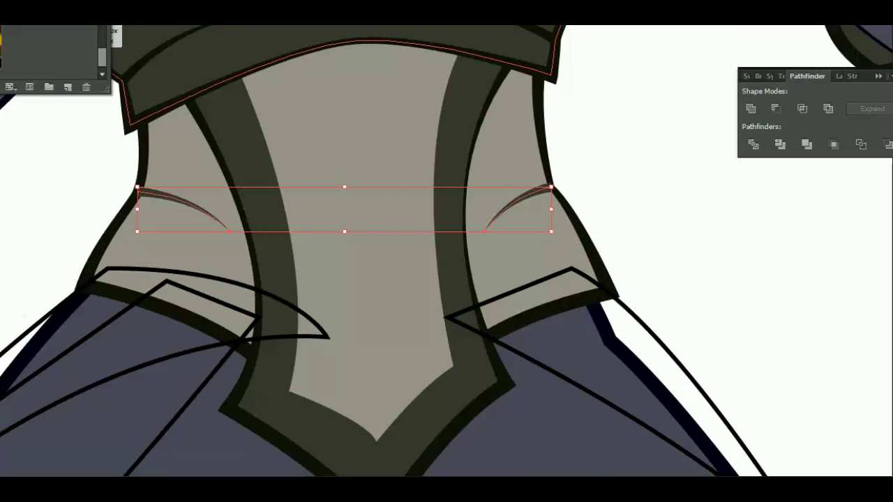
{"action": "left_click", "coordinate": [707, 262]}
{"action": "scroll", "coordinate": [706, 262], "scroll_direction": "up", "scroll_amount": 2}
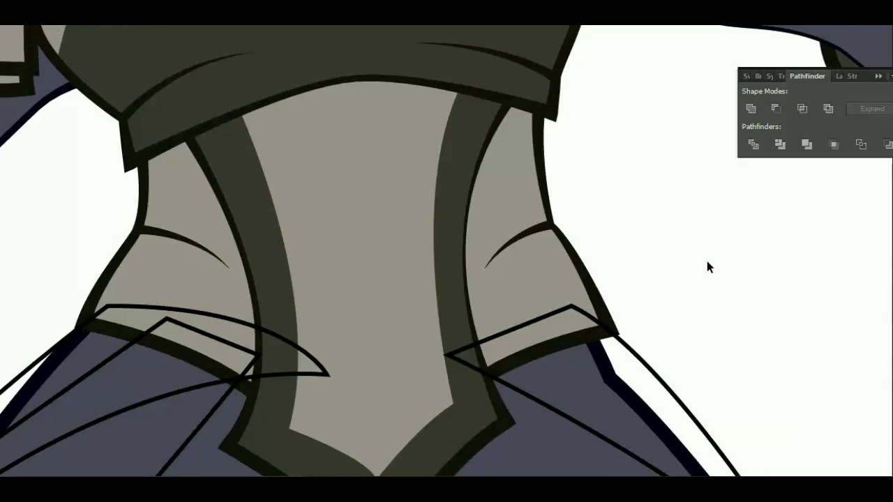
{"action": "scroll", "coordinate": [707, 261], "scroll_direction": "down", "scroll_amount": 1}
Pen-trace an outline inside the left flare down to the corset's bottom point.
{"action": "key", "text": "p"}
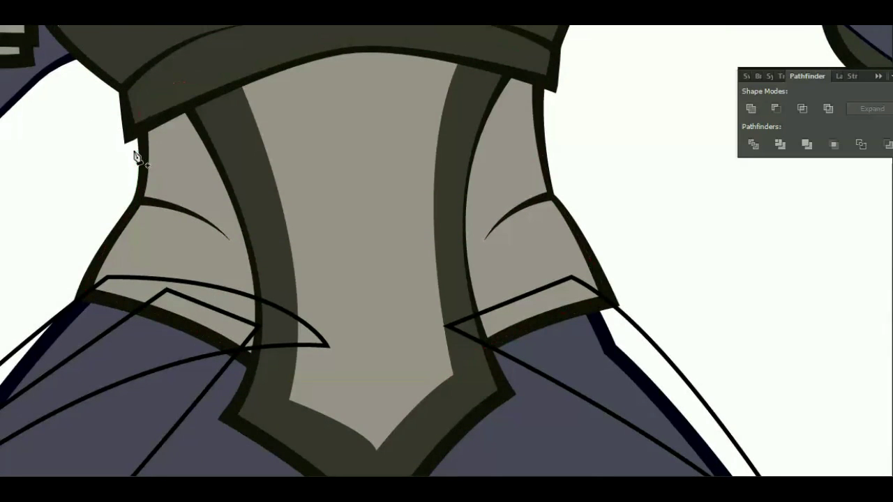
{"action": "left_click_drag", "start_coordinate": [196, 159], "coordinate": [222, 188]}
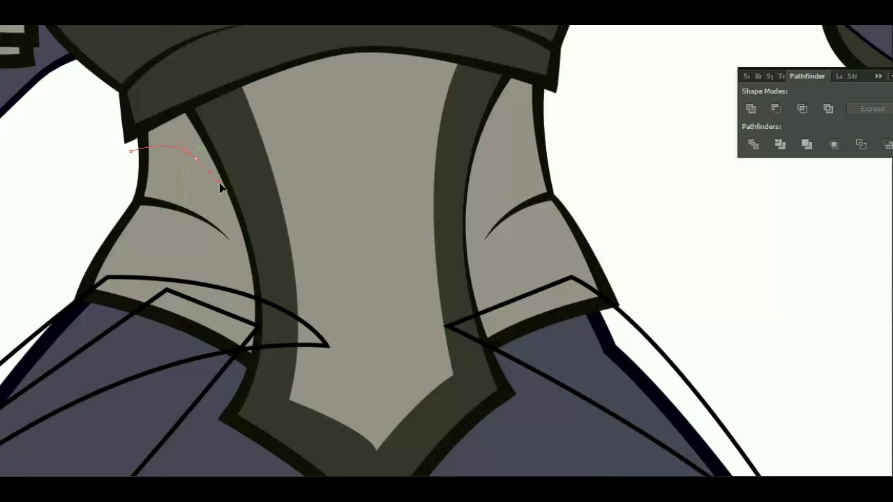
{"action": "left_click", "coordinate": [240, 257]}
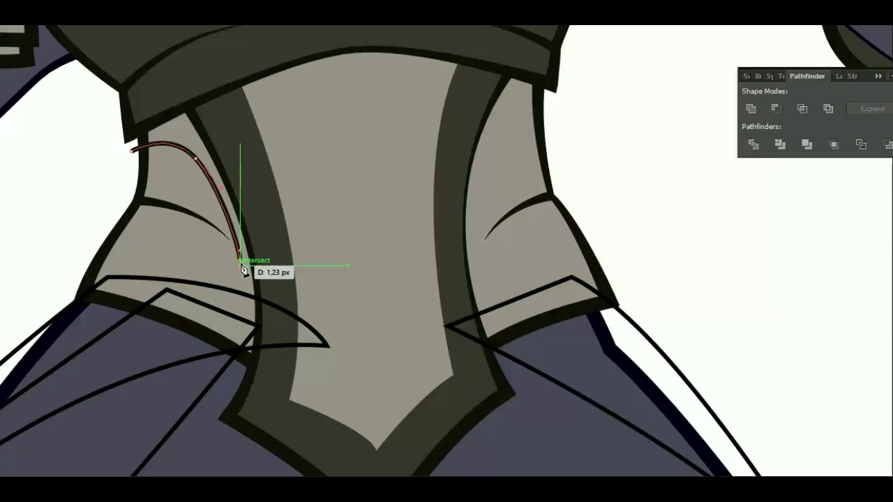
{"action": "left_click_drag", "start_coordinate": [159, 227], "coordinate": [131, 220]}
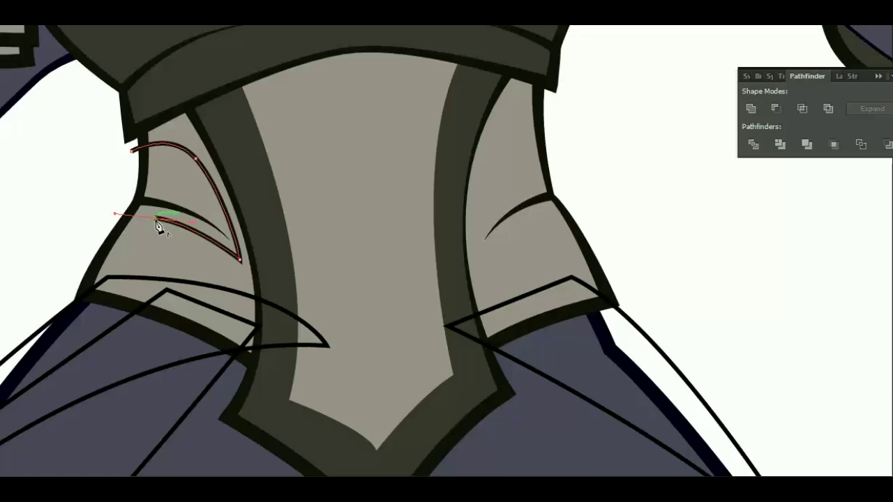
{"action": "left_click_drag", "start_coordinate": [194, 351], "coordinate": [131, 411]}
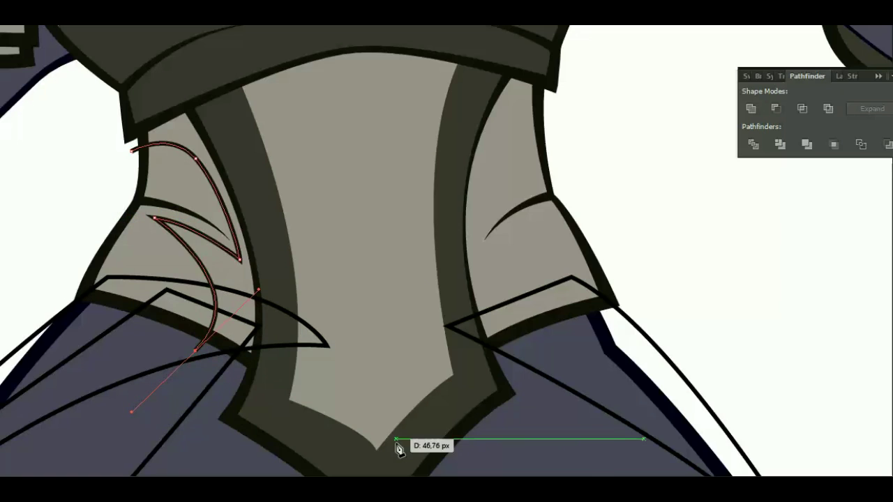
{"action": "left_click_drag", "start_coordinate": [394, 448], "coordinate": [411, 449]}
{"action": "key", "text": "Escape"}
Trace a second outline around the right flare and up across the corset top.
{"action": "left_click", "coordinate": [534, 353]}
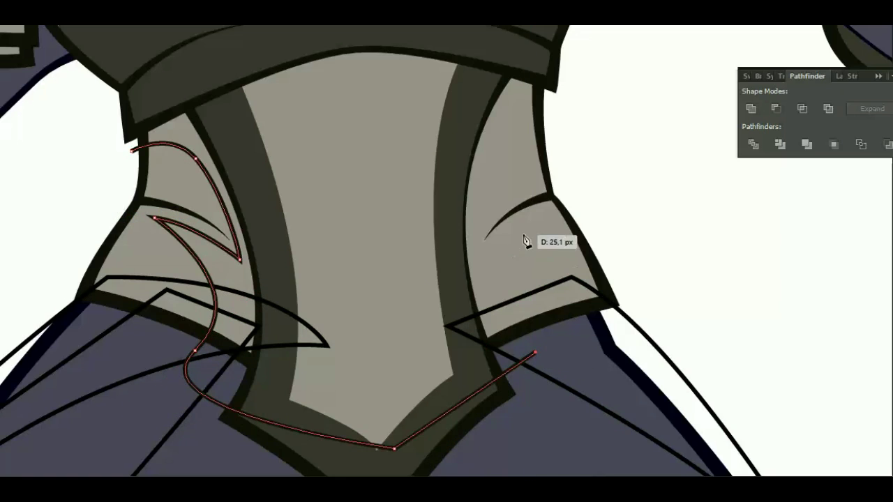
{"action": "left_click_drag", "start_coordinate": [529, 215], "coordinate": [612, 171]}
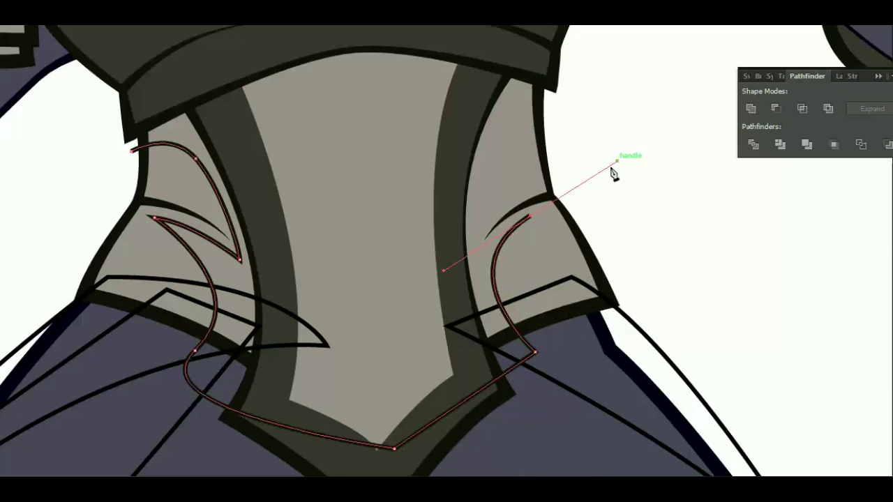
{"action": "left_click", "coordinate": [532, 217]}
{"action": "left_click_drag", "start_coordinate": [470, 255], "coordinate": [456, 280]}
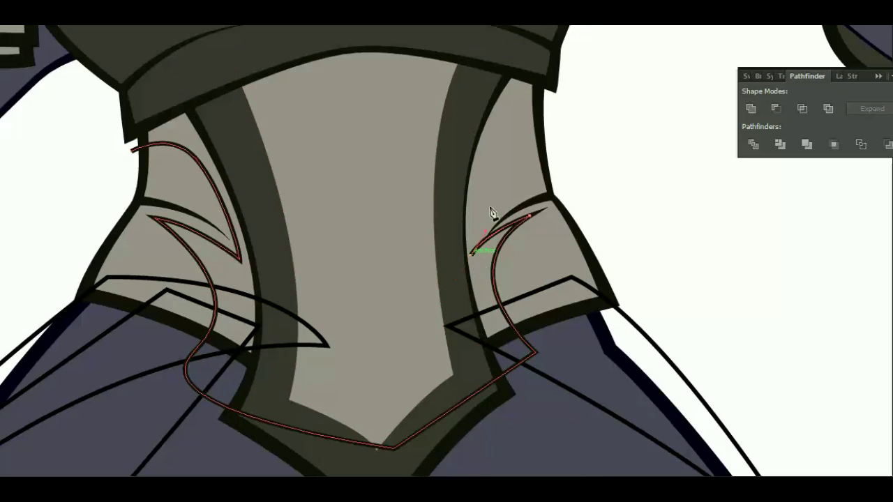
{"action": "left_click_drag", "start_coordinate": [562, 117], "coordinate": [649, 118]}
{"action": "scroll", "coordinate": [644, 145], "scroll_direction": "up", "scroll_amount": 1}
{"action": "left_click", "coordinate": [638, 75]}
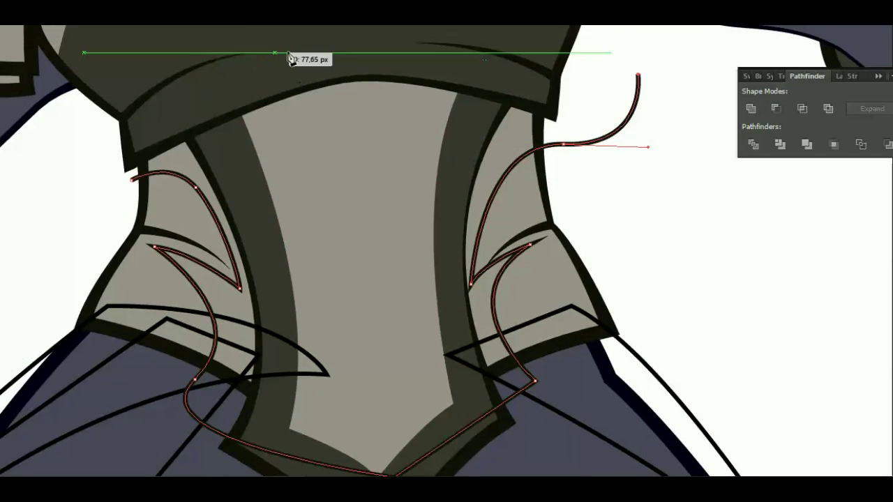
{"action": "left_click", "coordinate": [327, 40]}
{"action": "left_click", "coordinate": [92, 113]}
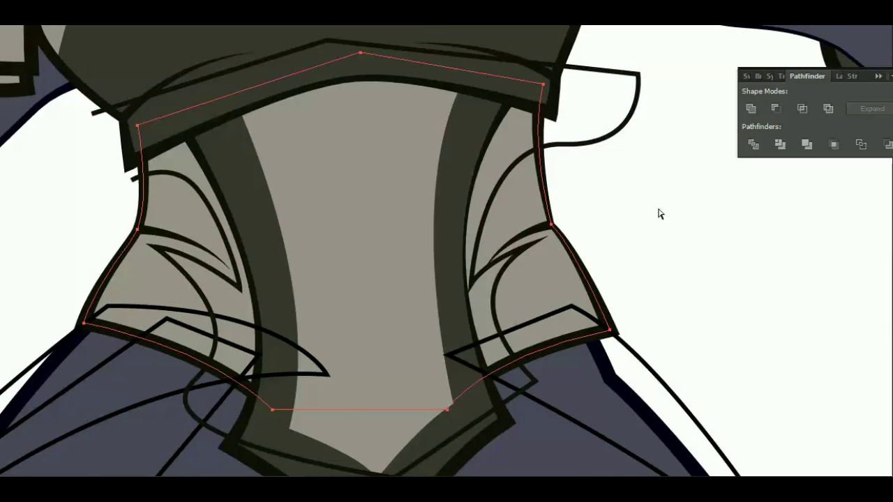
Merge the traced corset regions into one shape with Shape Builder.
{"action": "key", "text": "v"}
{"action": "left_click", "coordinate": [594, 144], "text": "shift"}
{"action": "key", "text": "shift+m"}
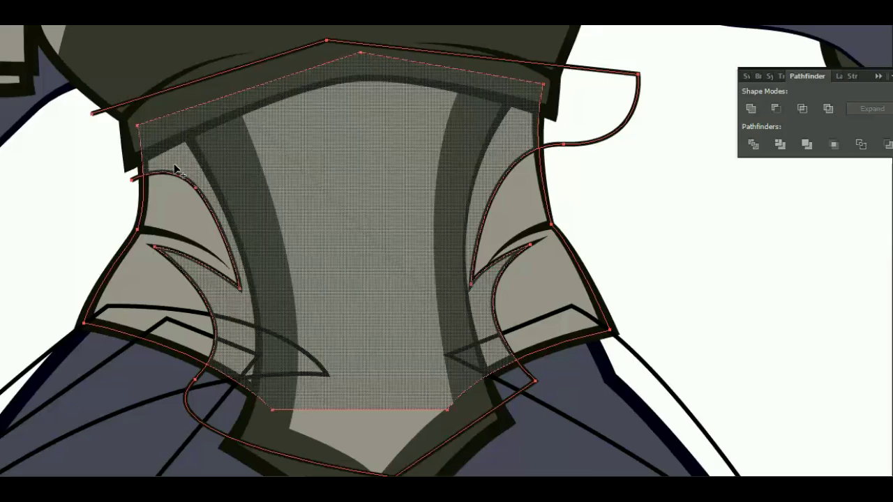
{"action": "left_click", "coordinate": [175, 170]}
{"action": "key", "text": "v"}
{"action": "left_click", "coordinate": [574, 143]}
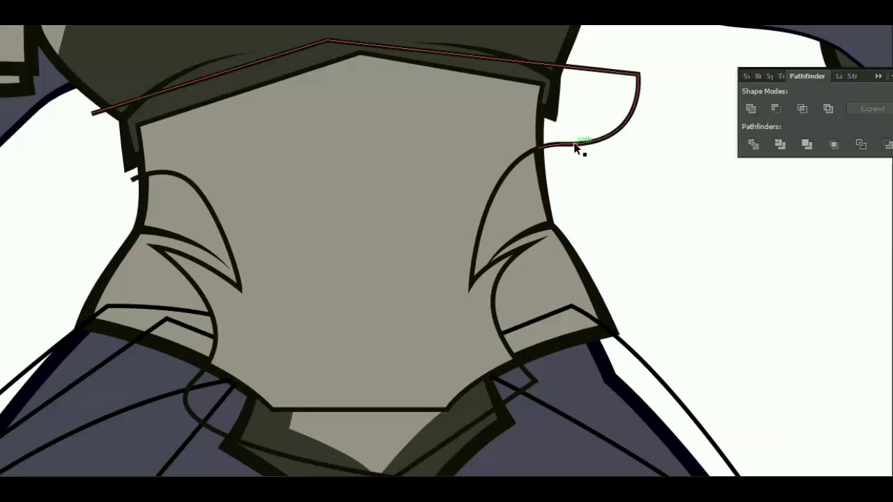
{"action": "left_click", "coordinate": [642, 239]}
Fill the merged shape with the dark olive armour colour, send it backward, and zoom out.
{"action": "left_click", "coordinate": [464, 351]}
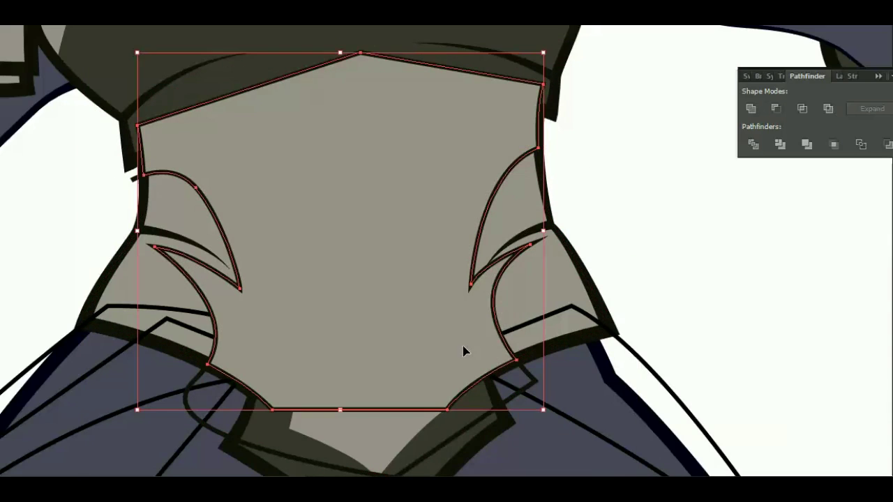
{"action": "key", "text": "shift+x"}
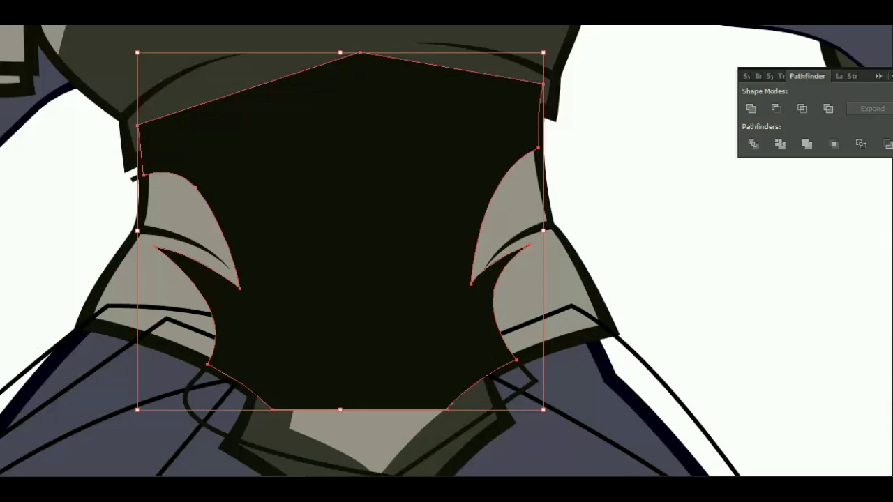
{"action": "key", "text": "i"}
{"action": "left_click", "coordinate": [193, 84]}
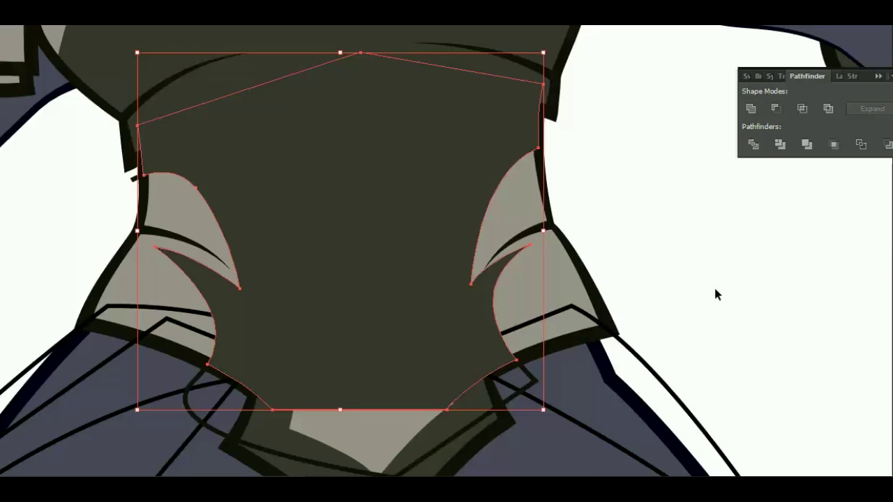
{"action": "key", "text": "ctrl+bracketleft"}
{"action": "key", "text": "ctrl+bracketleft"}
{"action": "key", "text": "ctrl+bracketleft"}
{"action": "key", "text": "ctrl+bracketleft"}
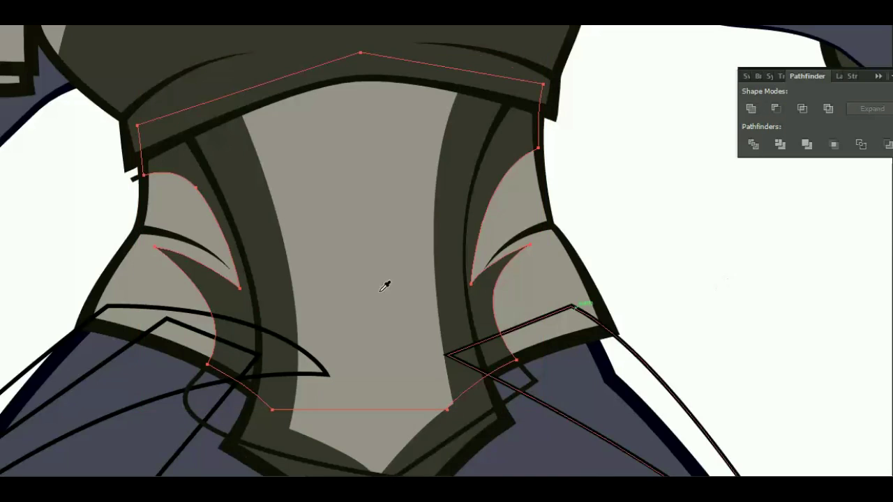
{"action": "left_click", "coordinate": [109, 231]}
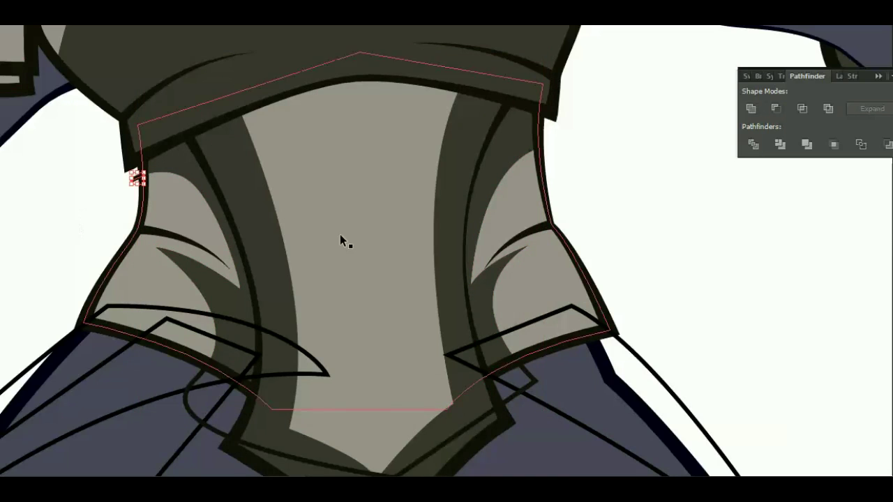
{"action": "scroll", "coordinate": [703, 232], "scroll_direction": "down", "scroll_amount": 3}
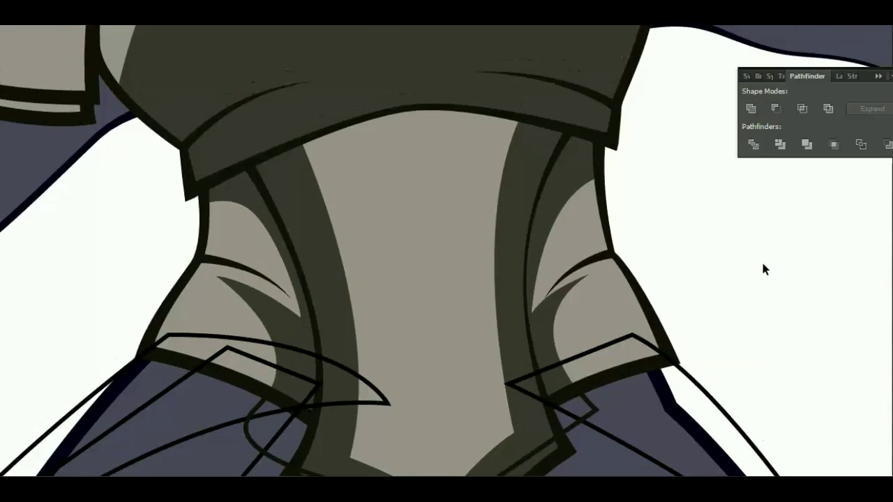
{"action": "left_click_drag", "start_coordinate": [716, 233], "coordinate": [765, 274]}
{"action": "key", "text": "ctrl+minus"}
Zoom to the left shoulder and start a shading outline across the pauldron's lower edge.
{"action": "key", "text": "ctrl+minus"}
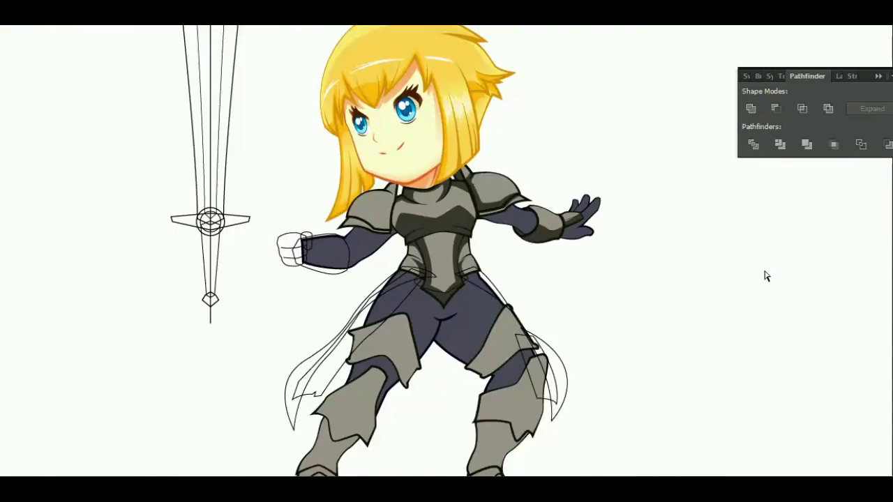
{"action": "key", "text": "ctrl+minus"}
{"action": "key", "text": "ctrl+plus"}
{"action": "key", "text": "ctrl+plus"}
{"action": "key", "text": "ctrl+plus"}
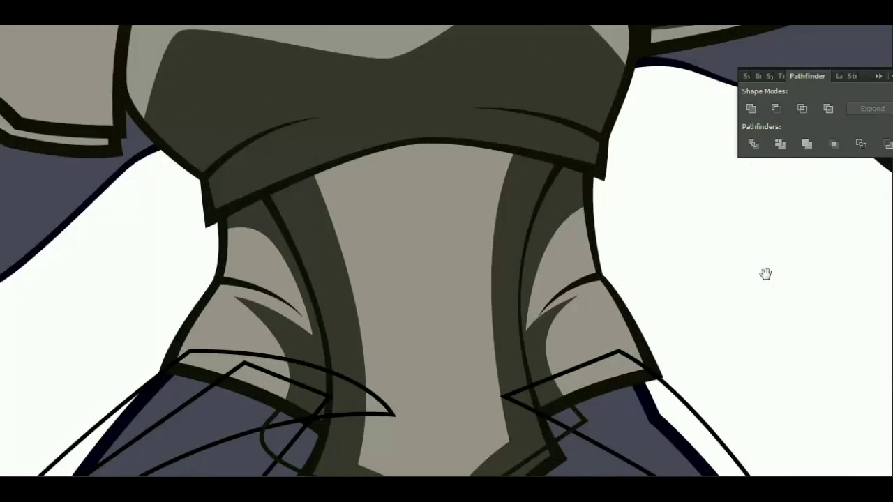
{"action": "key", "text": "ctrl+plus"}
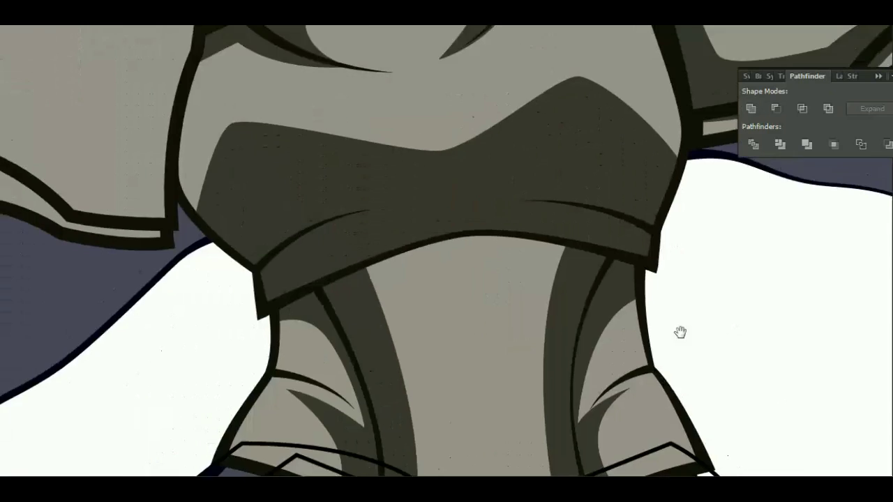
{"action": "left_click_drag", "start_coordinate": [436, 213], "coordinate": [593, 386]}
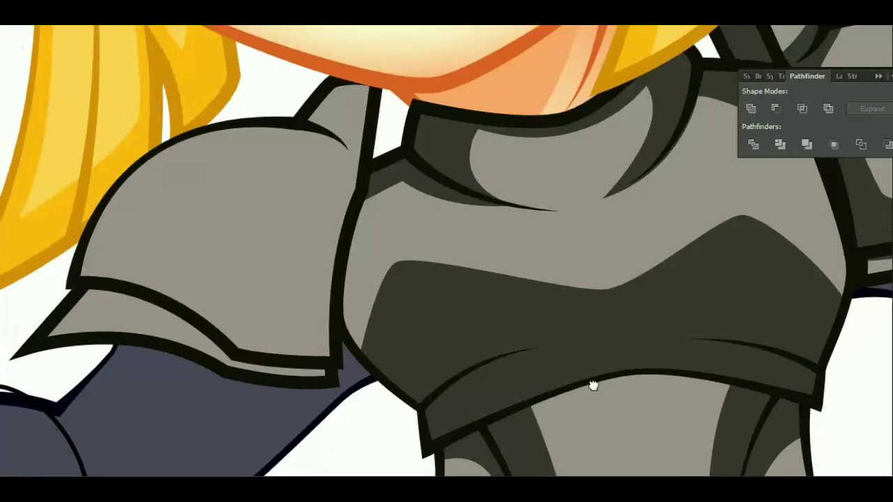
{"action": "left_click_drag", "start_coordinate": [237, 175], "coordinate": [307, 259]}
{"action": "left_click", "coordinate": [440, 137]}
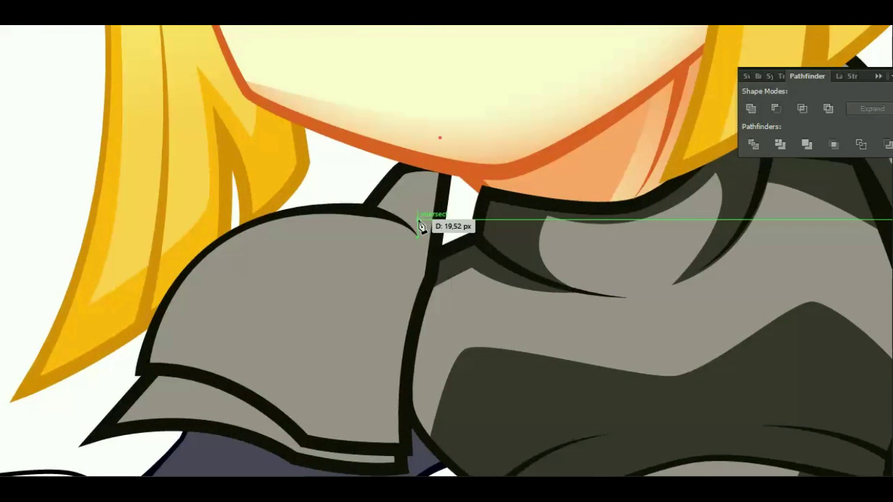
{"action": "left_click_drag", "start_coordinate": [423, 223], "coordinate": [389, 222]}
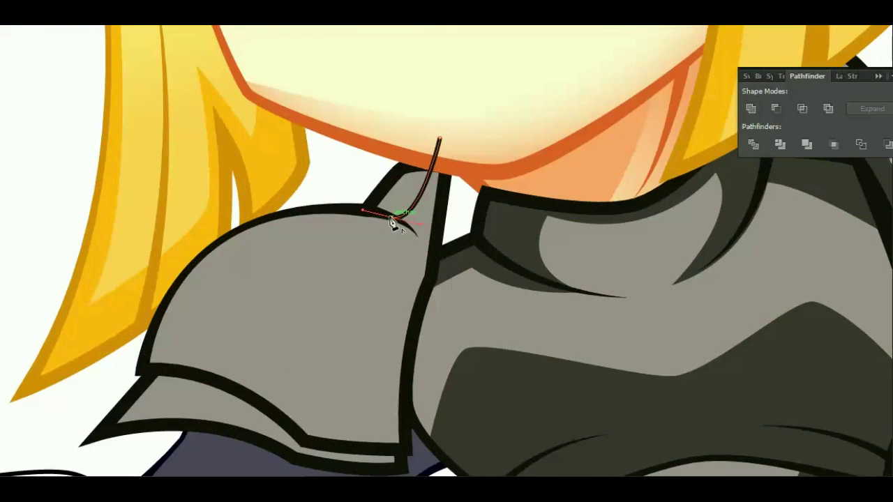
{"action": "left_click_drag", "start_coordinate": [325, 358], "coordinate": [59, 395]}
Wrap the outline around the pauldron's underside and up beside the chest.
{"action": "left_click_drag", "start_coordinate": [228, 365], "coordinate": [236, 280]}
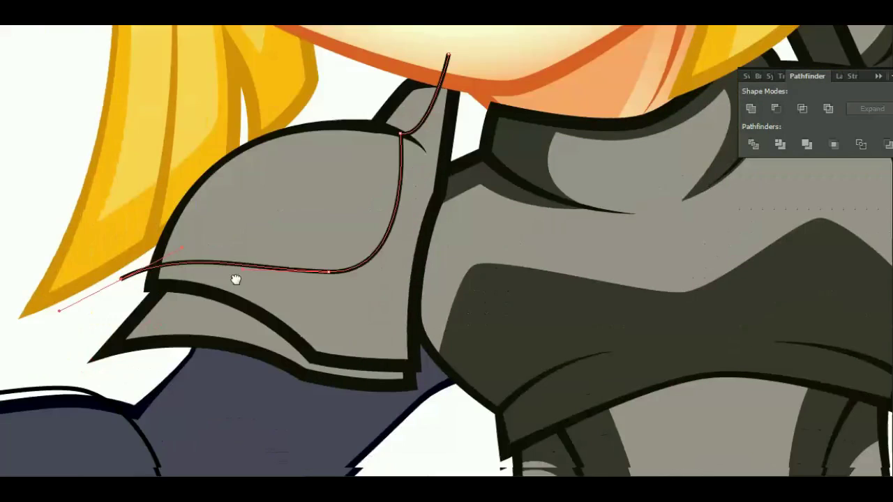
{"action": "left_click", "coordinate": [208, 388]}
{"action": "left_click", "coordinate": [455, 438]}
{"action": "left_click", "coordinate": [518, 223]}
{"action": "left_click_drag", "start_coordinate": [509, 50], "coordinate": [507, 7]}
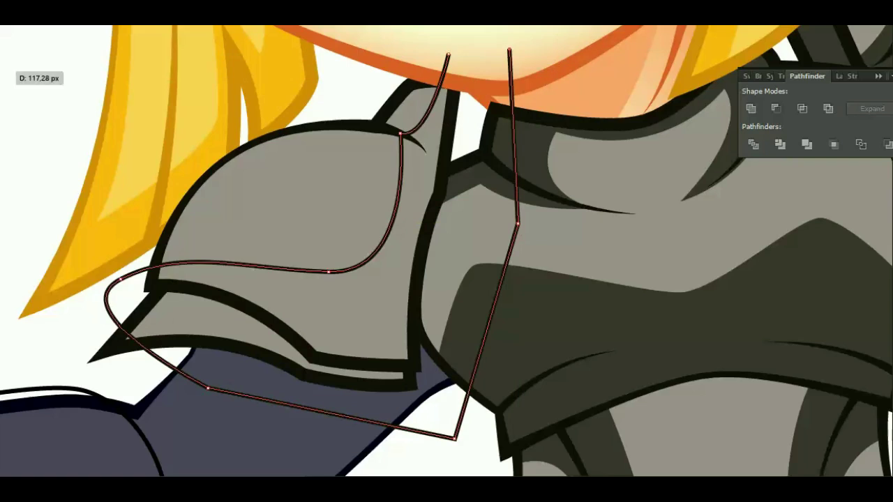
{"action": "left_click", "coordinate": [339, 182]}
Split the pauldron along the outline with Shape Builder and remove the leftover path.
{"action": "key", "text": "v"}
{"action": "left_click", "coordinate": [109, 293], "text": "shift"}
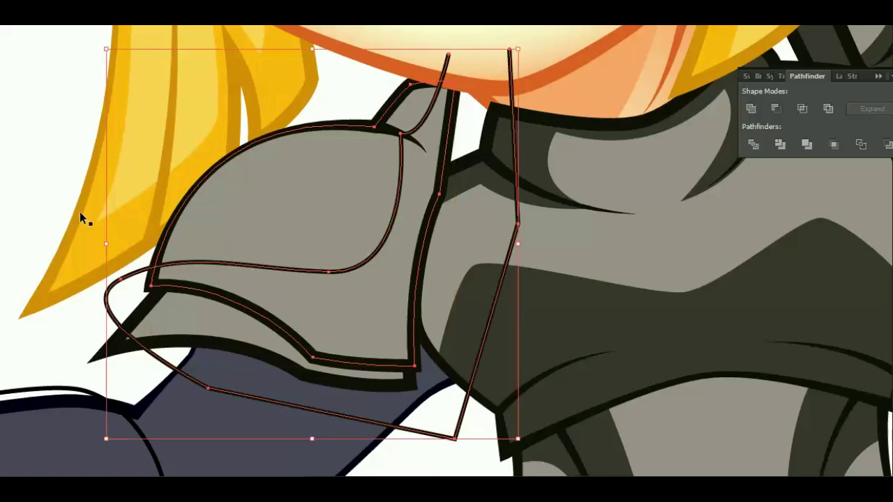
{"action": "key", "text": "shift+m"}
{"action": "left_click", "coordinate": [362, 283]}
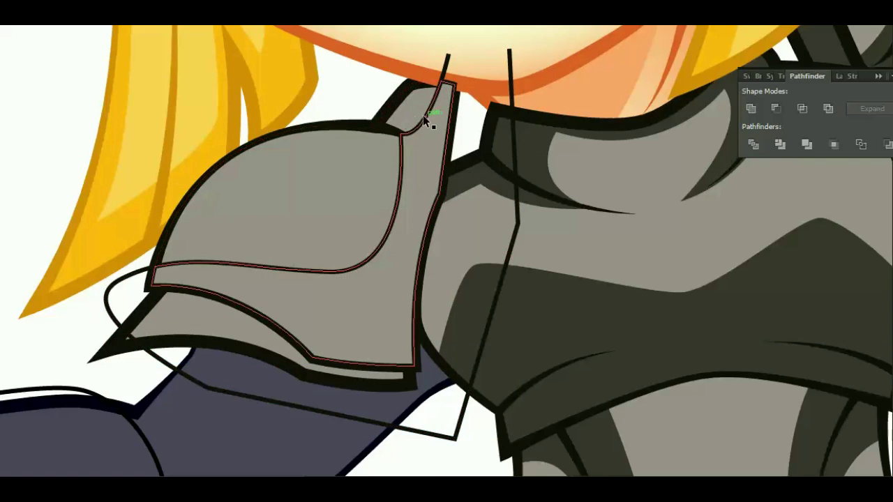
{"action": "left_click", "coordinate": [507, 72], "text": "alt"}
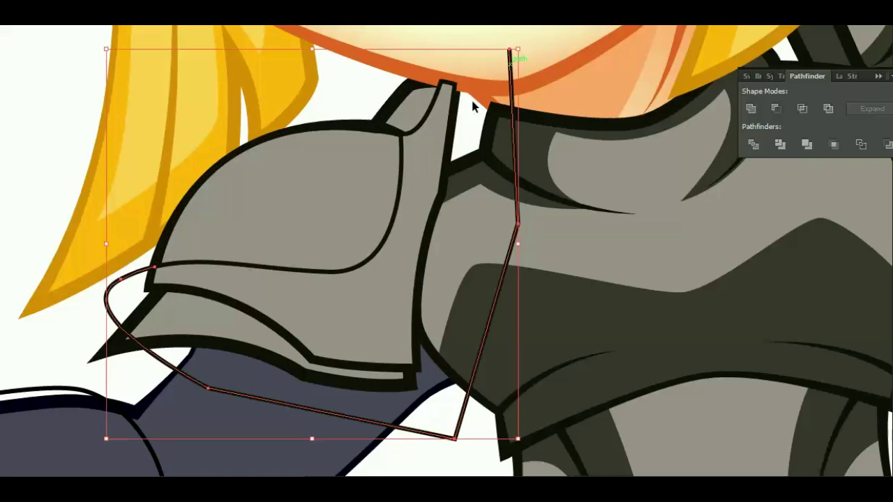
Fill the lower piece with the dark armour colour and send it behind the pauldron.
{"action": "key", "text": "i"}
{"action": "left_click", "coordinate": [492, 296]}
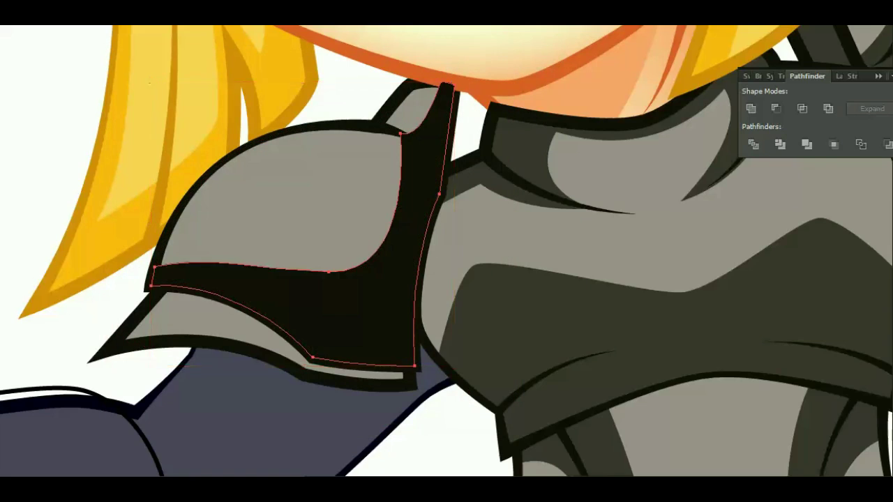
{"action": "key", "text": "v"}
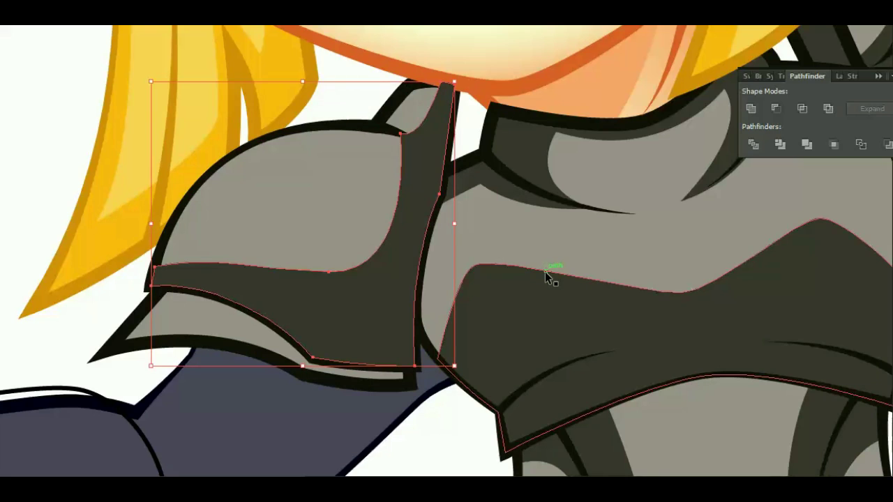
{"action": "key", "text": "ctrl+shift+bracketleft"}
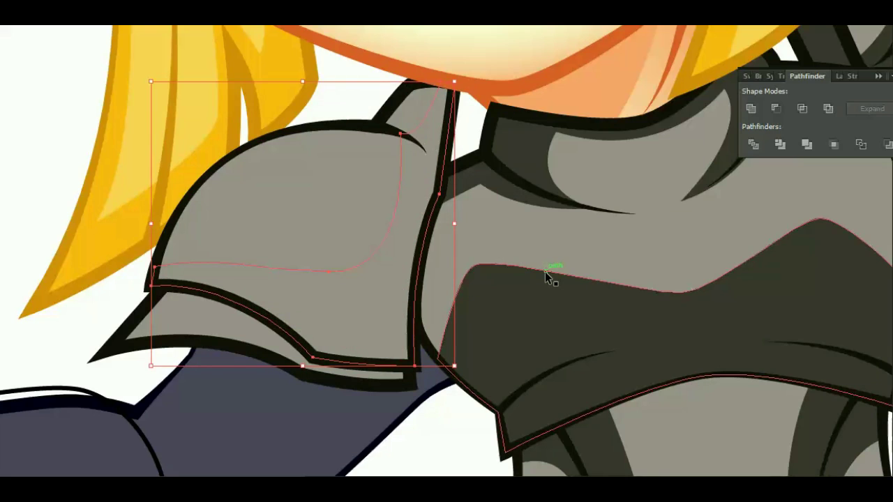
{"action": "key", "text": "ctrl+shift+a"}
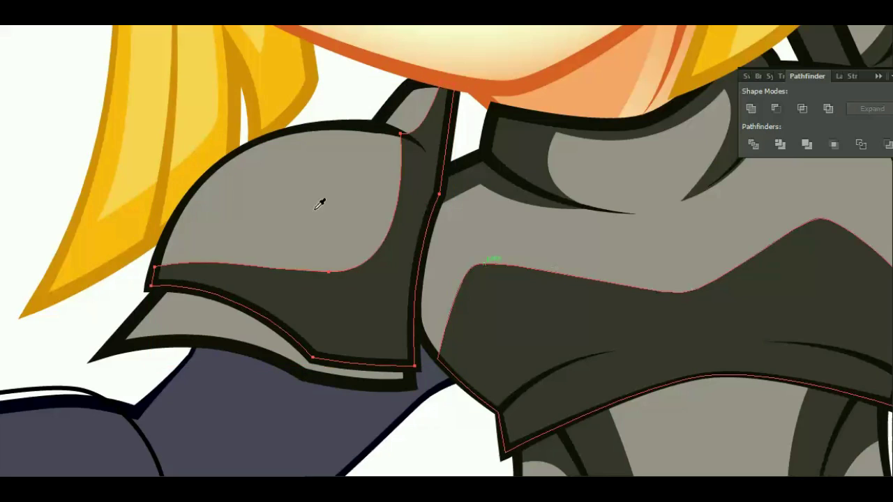
{"action": "left_click", "coordinate": [258, 188]}
{"action": "key", "text": "ctrl+2"}
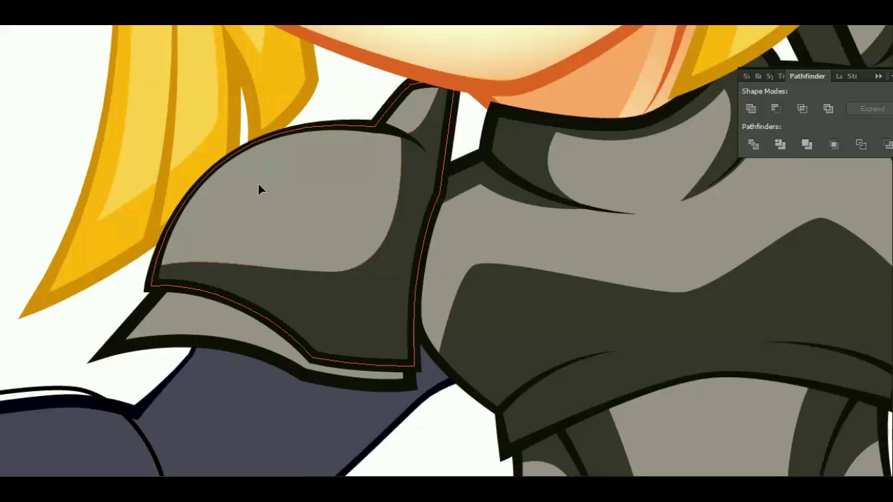
{"action": "left_click", "coordinate": [329, 233]}
{"action": "left_click", "coordinate": [79, 142]}
{"action": "scroll", "coordinate": [79, 142], "scroll_direction": "down", "scroll_amount": 1}
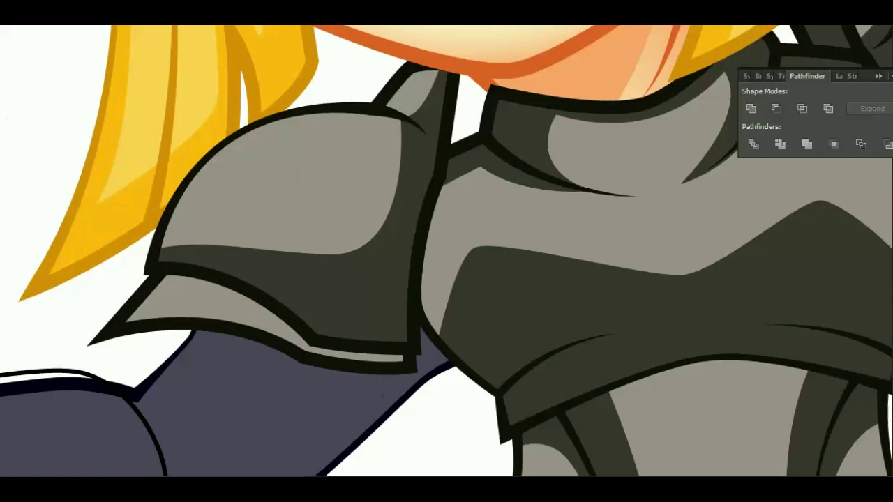
Pen-draw a closed wedge shape along the shoulder's lower plate.
{"action": "left_click", "coordinate": [102, 297]}
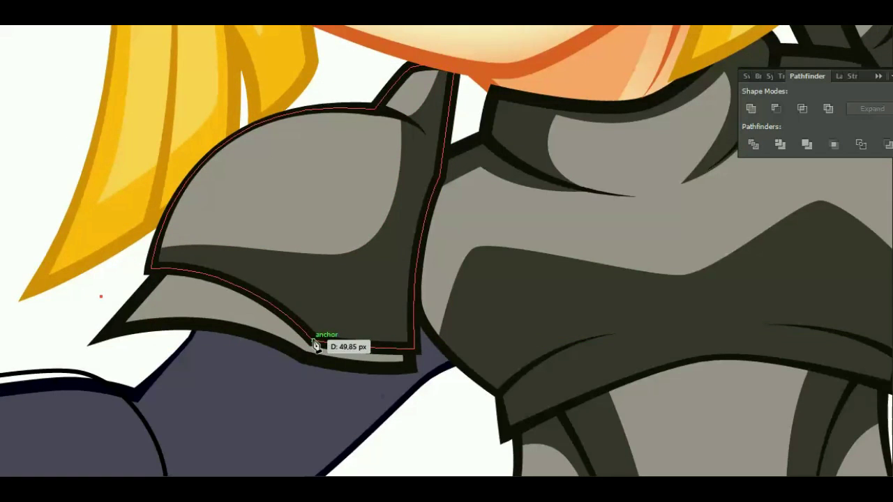
{"action": "left_click_drag", "start_coordinate": [312, 340], "coordinate": [374, 400]}
{"action": "left_click", "coordinate": [316, 288]}
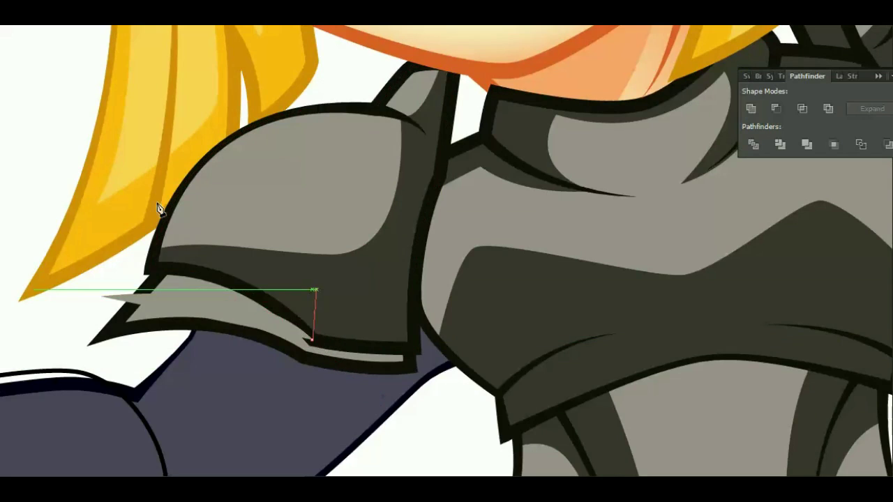
{"action": "left_click", "coordinate": [105, 189]}
{"action": "left_click", "coordinate": [101, 297]}
Merge the wedge with the dark shading using Shape Builder and delete the leftover triangle.
{"action": "left_click", "coordinate": [244, 334]}
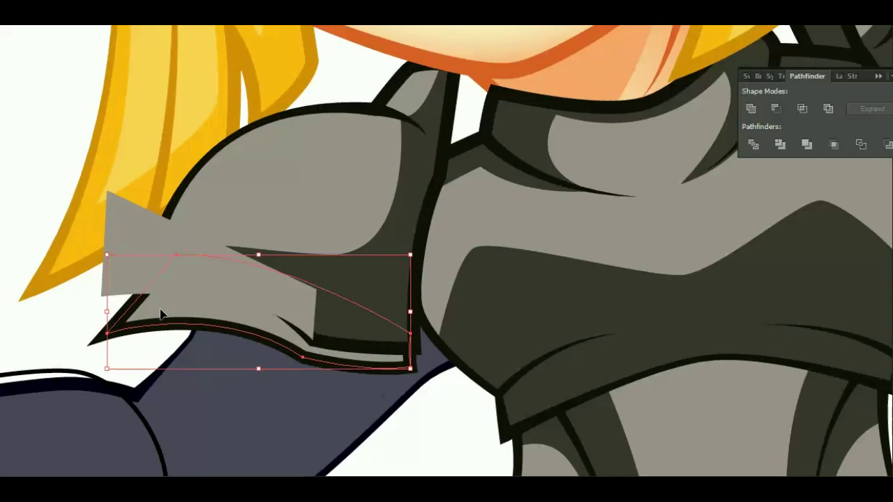
{"action": "left_click", "coordinate": [198, 286], "text": "shift"}
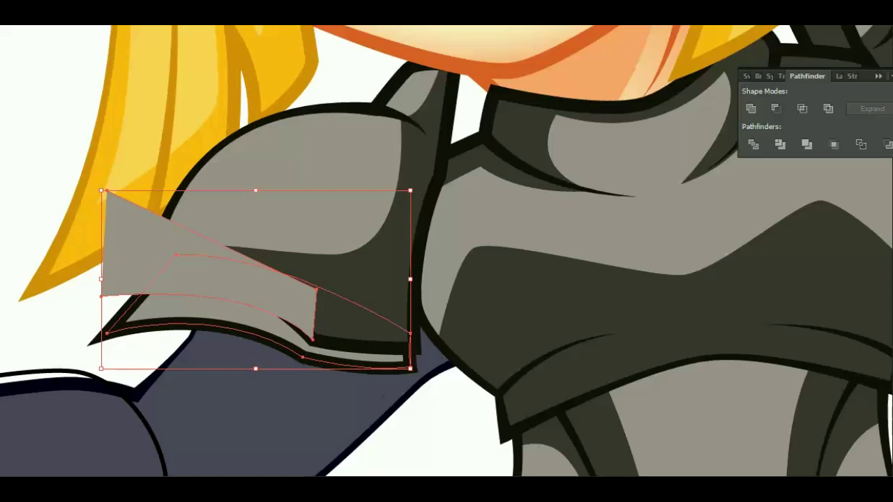
{"action": "key", "text": "shift+m"}
{"action": "left_click", "coordinate": [202, 273]}
{"action": "key", "text": "ctrl+shift+a"}
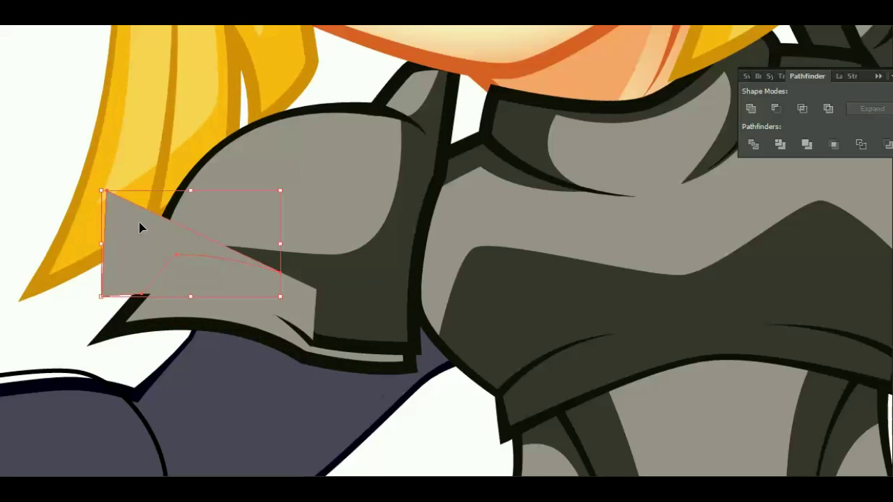
{"action": "key", "text": "Delete"}
Send the grey wedge backward twice behind the dark lower plate.
{"action": "left_click", "coordinate": [167, 307]}
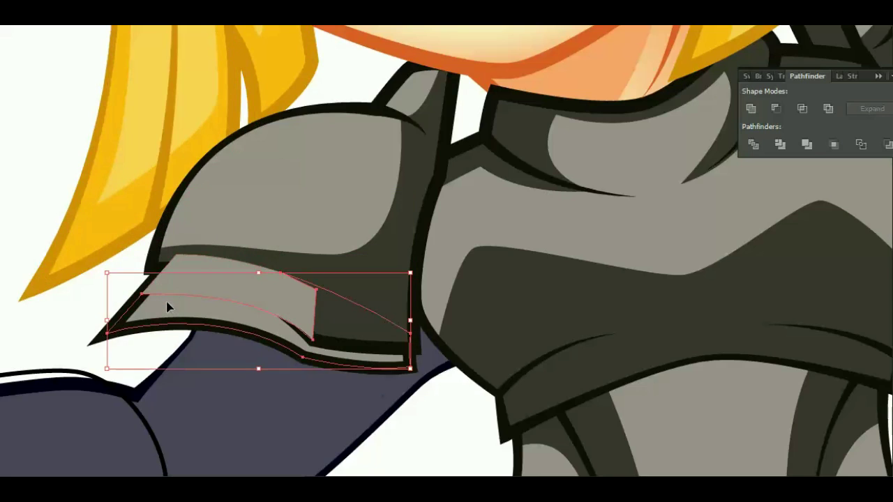
{"action": "left_click", "coordinate": [200, 279]}
{"action": "key", "text": "ctrl+["}
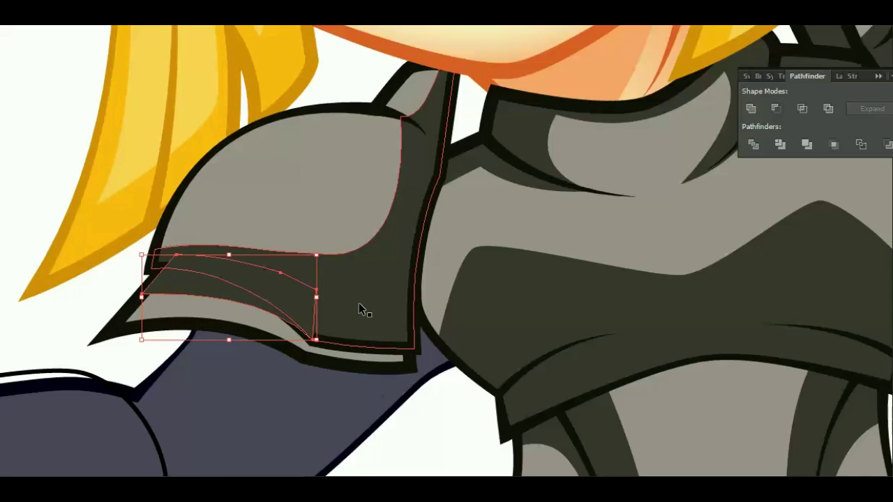
{"action": "key", "text": "ctrl+["}
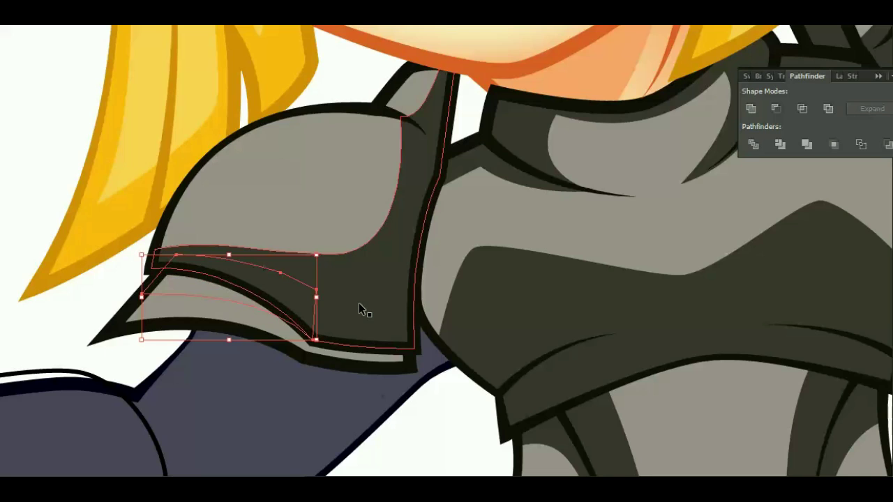
{"action": "key", "text": "a"}
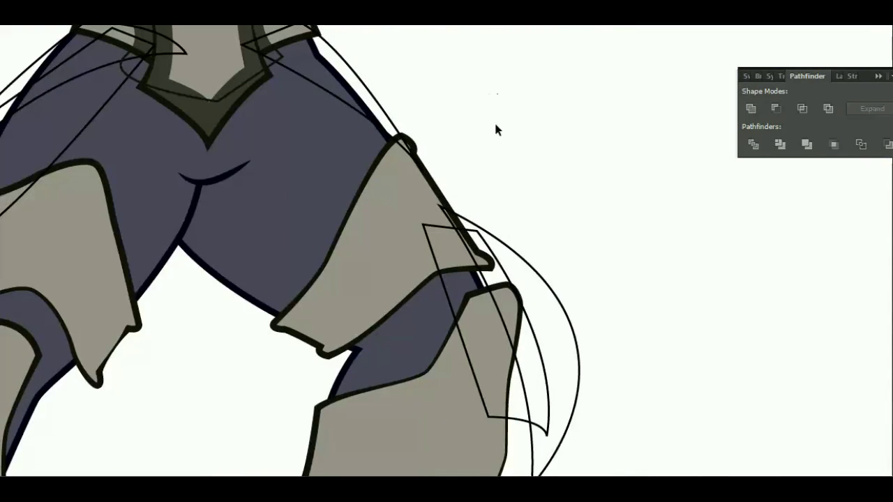
Pen-draw a shading shape with a scalloped lower edge over the thigh plate.
{"action": "scroll", "coordinate": [494, 120], "scroll_direction": "up", "scroll_amount": 2}
{"action": "key", "text": "p"}
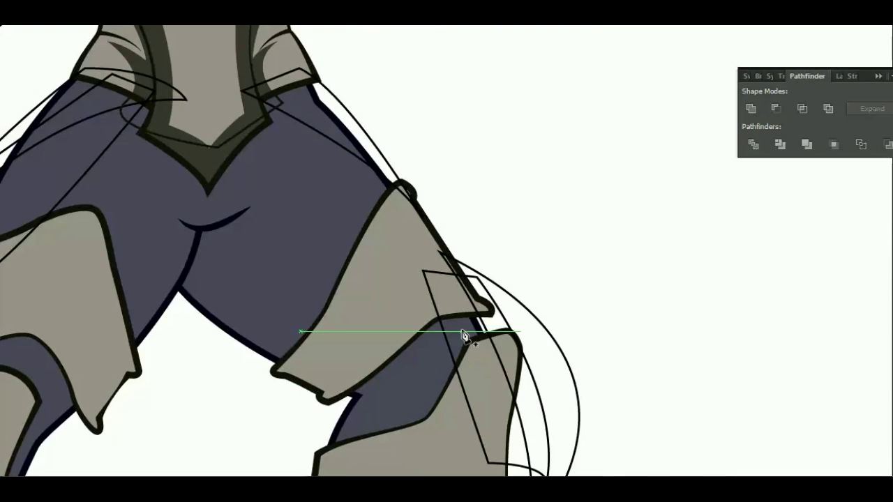
{"action": "left_click", "coordinate": [457, 331]}
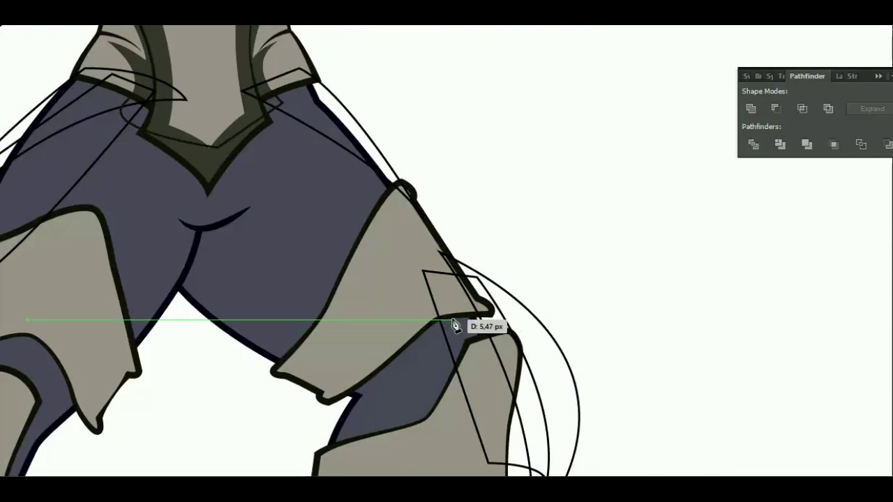
{"action": "left_click", "coordinate": [479, 304]}
{"action": "left_click_drag", "start_coordinate": [457, 302], "coordinate": [515, 291]}
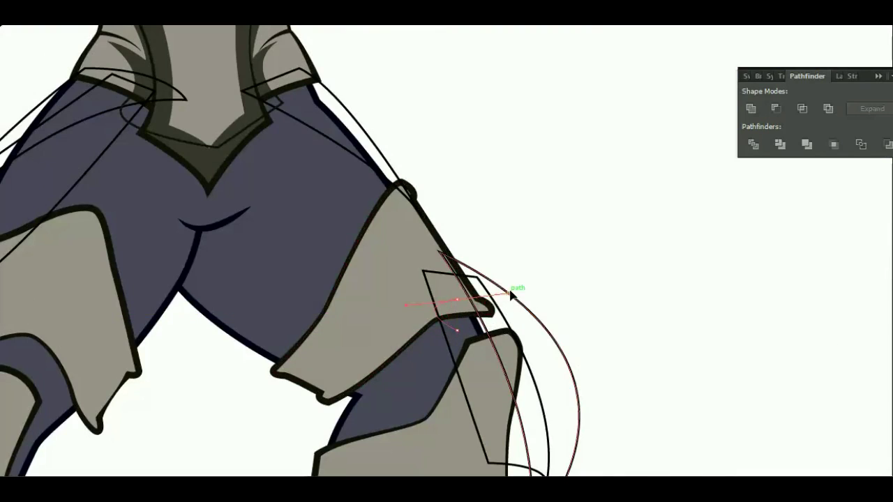
{"action": "left_click", "coordinate": [396, 286]}
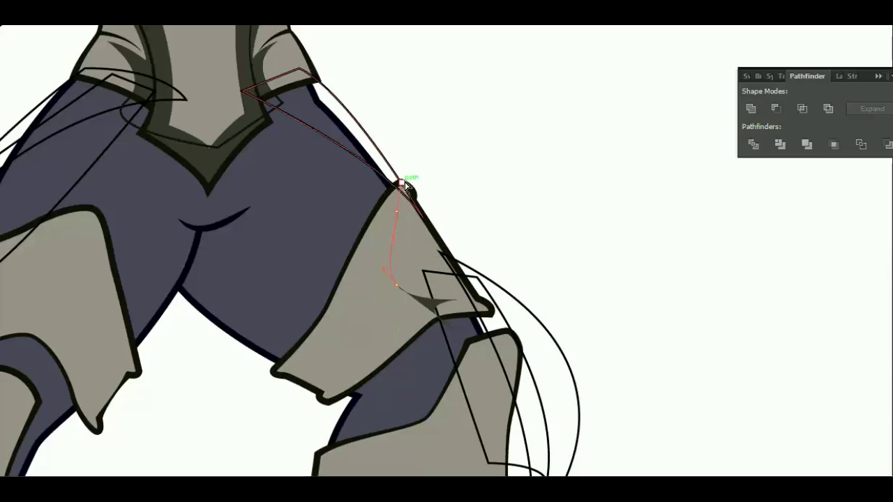
{"action": "left_click_drag", "start_coordinate": [396, 210], "coordinate": [339, 307]}
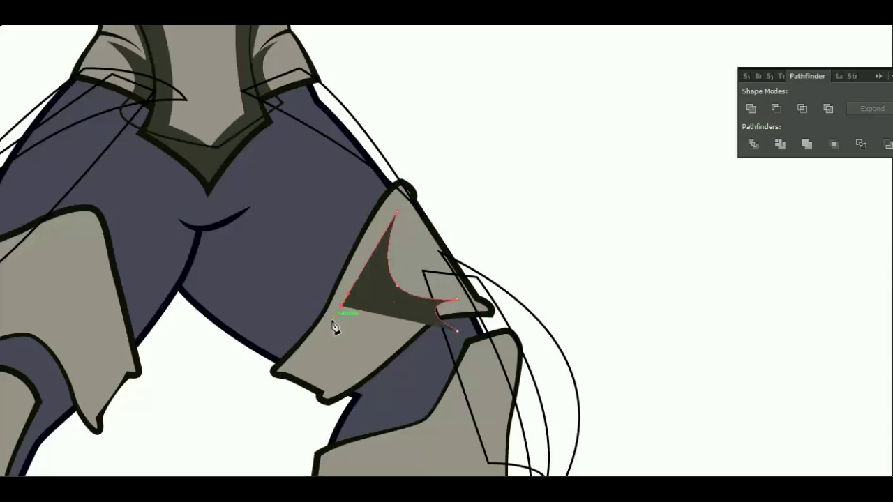
{"action": "mouse_move", "coordinate": [299, 360]}
{"action": "left_mouse_down"}
{"action": "mouse_move", "coordinate": [343, 361]}
{"action": "mouse_move", "coordinate": [300, 428]}
{"action": "left_mouse_up"}
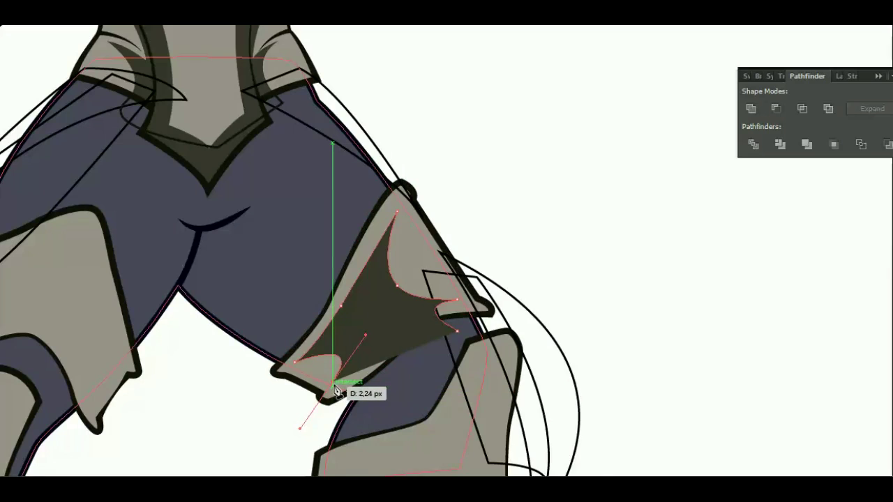
{"action": "left_click_drag", "start_coordinate": [361, 398], "coordinate": [351, 430]}
{"action": "left_click_drag", "start_coordinate": [412, 401], "coordinate": [41, 272]}
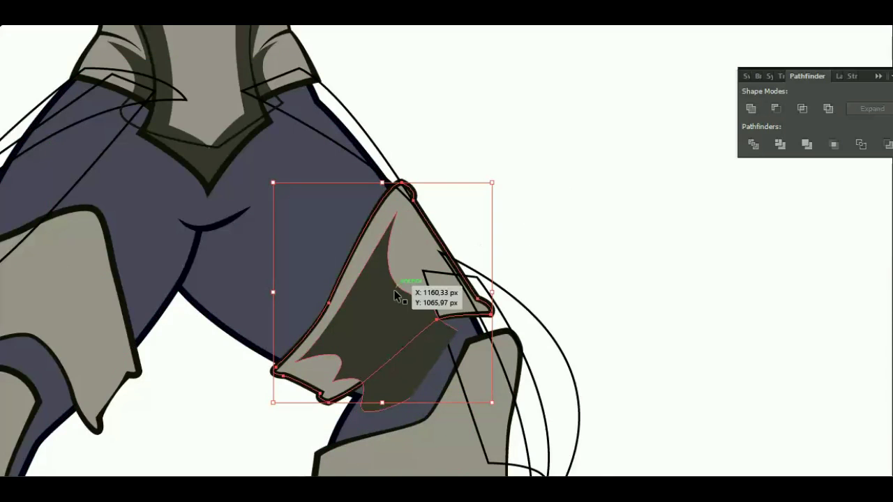
Trim the shading to the thigh plate with Shape Builder, deleting the overflow.
{"action": "key", "text": "shift+m"}
{"action": "left_click", "coordinate": [409, 329]}
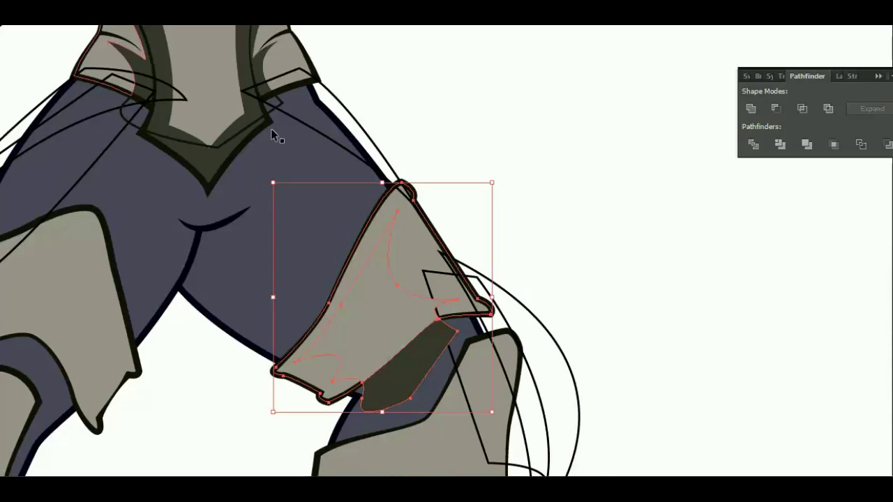
{"action": "left_click", "coordinate": [424, 247]}
{"action": "left_click", "coordinate": [425, 341]}
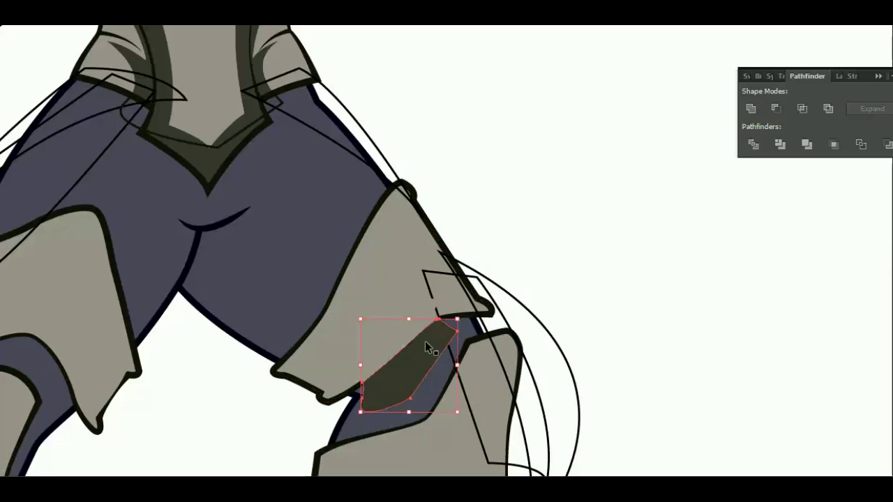
{"action": "key", "text": "Delete"}
Eyedrop the dark olive shade onto the thigh shading and deselect it.
{"action": "key", "text": "i"}
{"action": "left_click", "coordinate": [209, 157]}
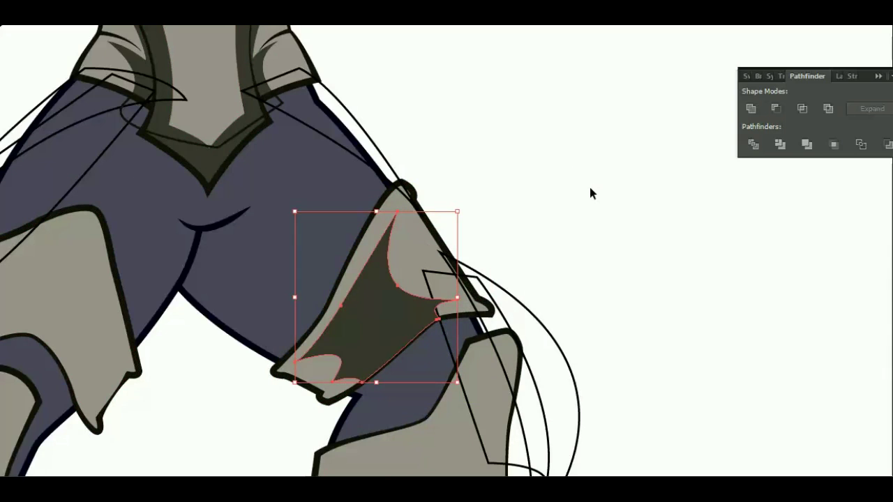
{"action": "key", "text": "ctrl+z"}
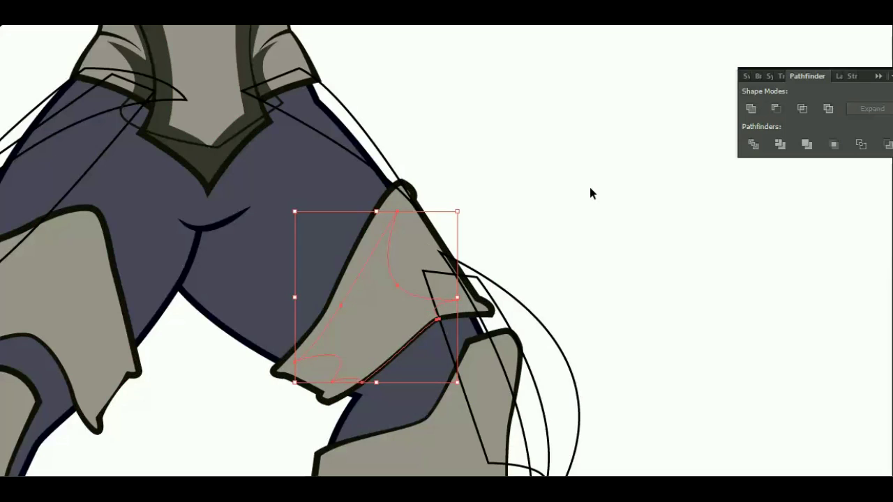
{"action": "key", "text": "ctrl+shift+z"}
{"action": "key", "text": "i"}
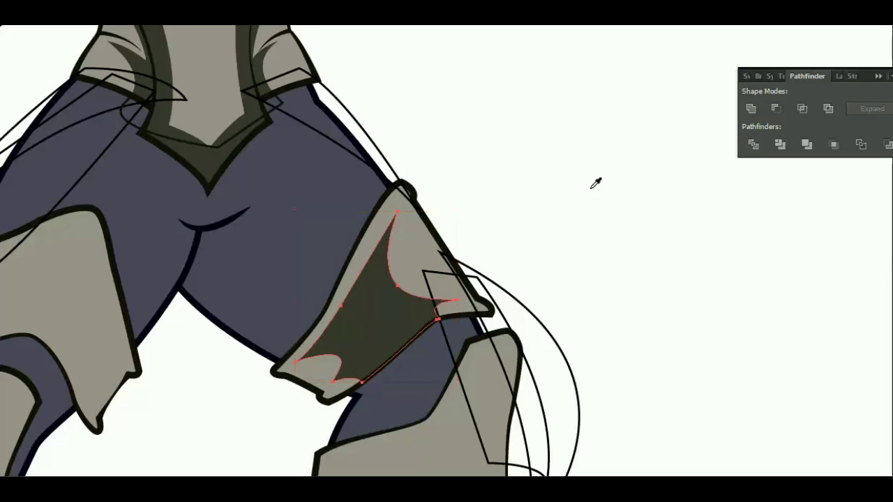
{"action": "key", "text": "ctrl+shift+a"}
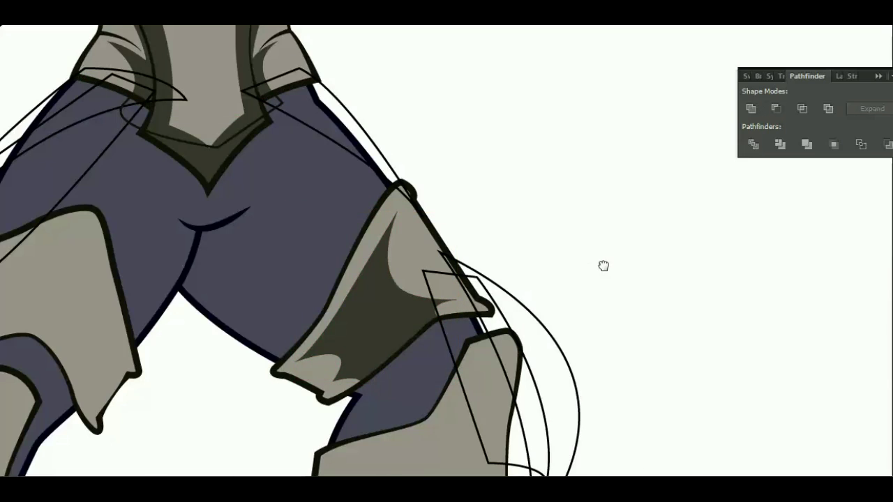